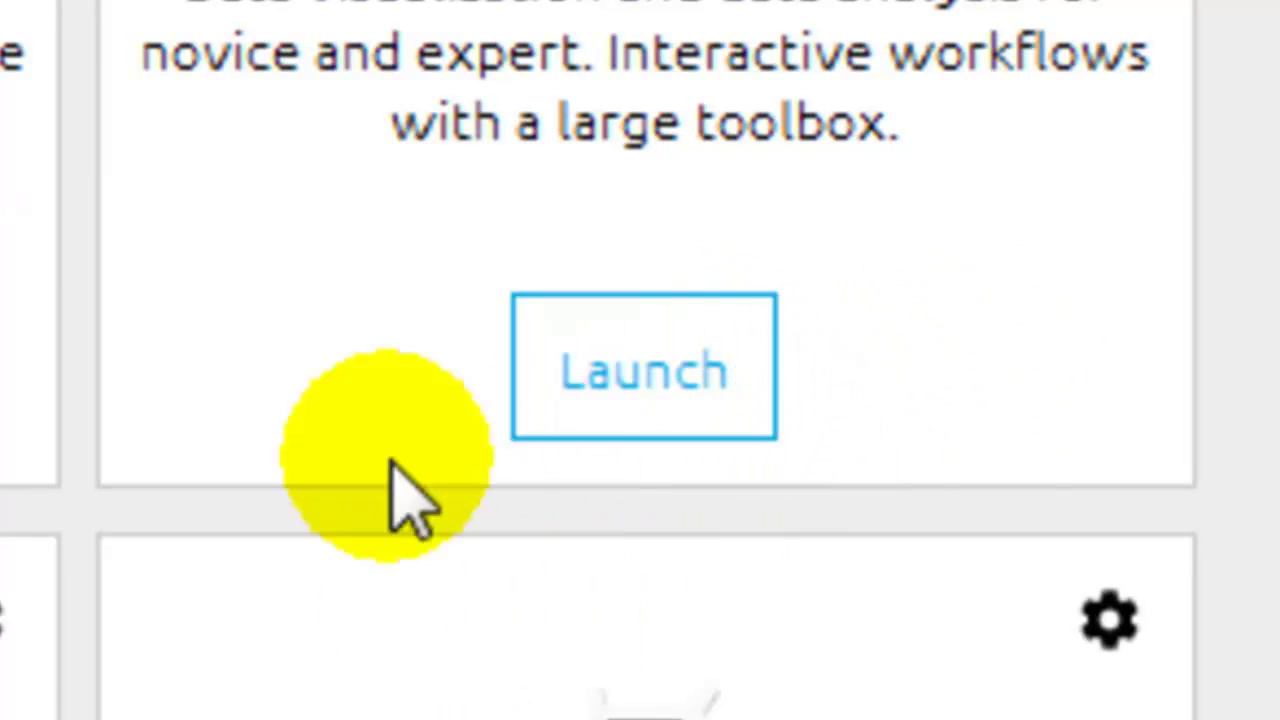
- Launch Orange and start a new workflow
{"action": "left_click", "coordinate": [640, 393]}
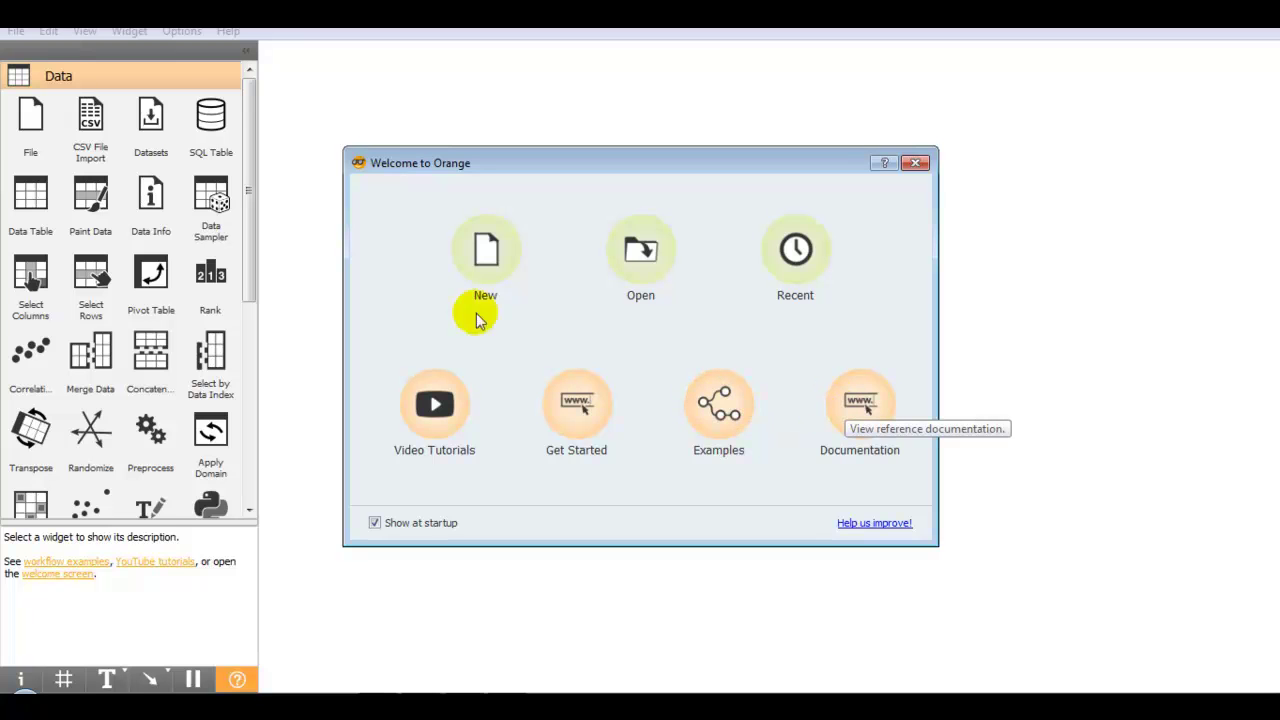
{"action": "left_click", "coordinate": [486, 263]}
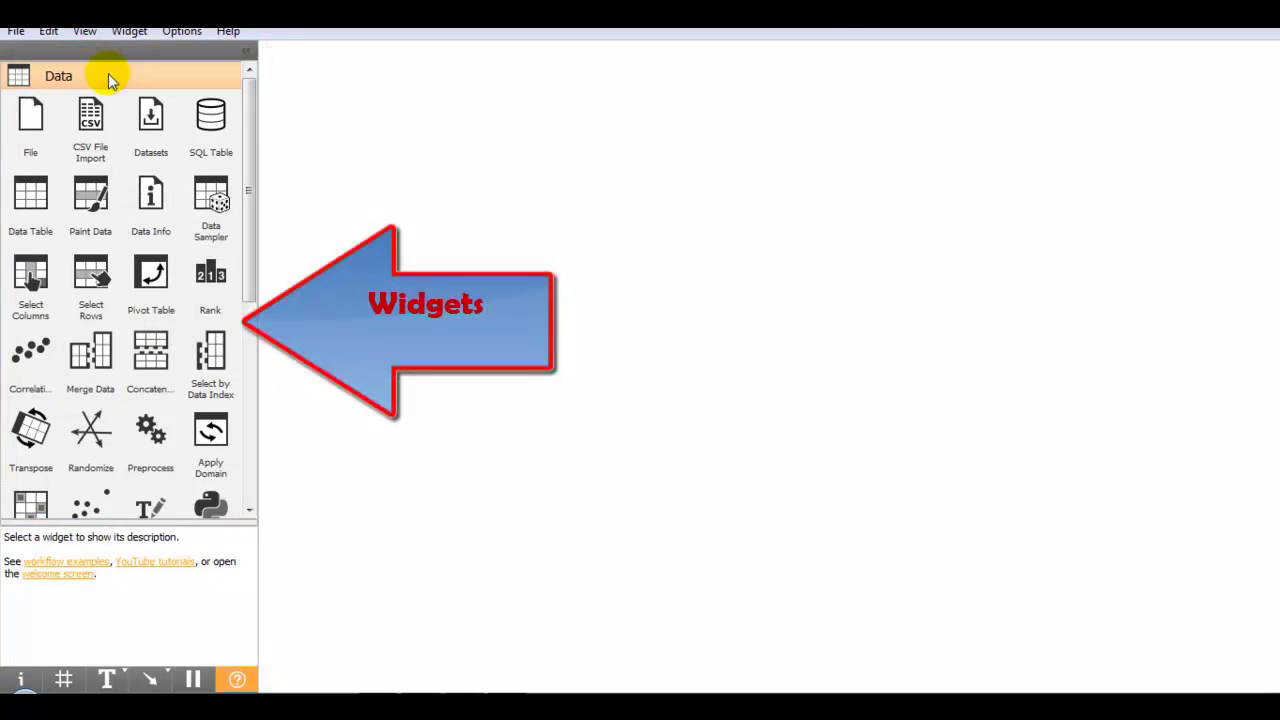
- Look through the widgets in the Visualize, Model, Evaluate and Unsupervised categories, and return to the Data category
{"action": "left_click_drag", "start_coordinate": [251, 246], "coordinate": [254, 400]}
{"action": "left_click", "coordinate": [88, 416]}
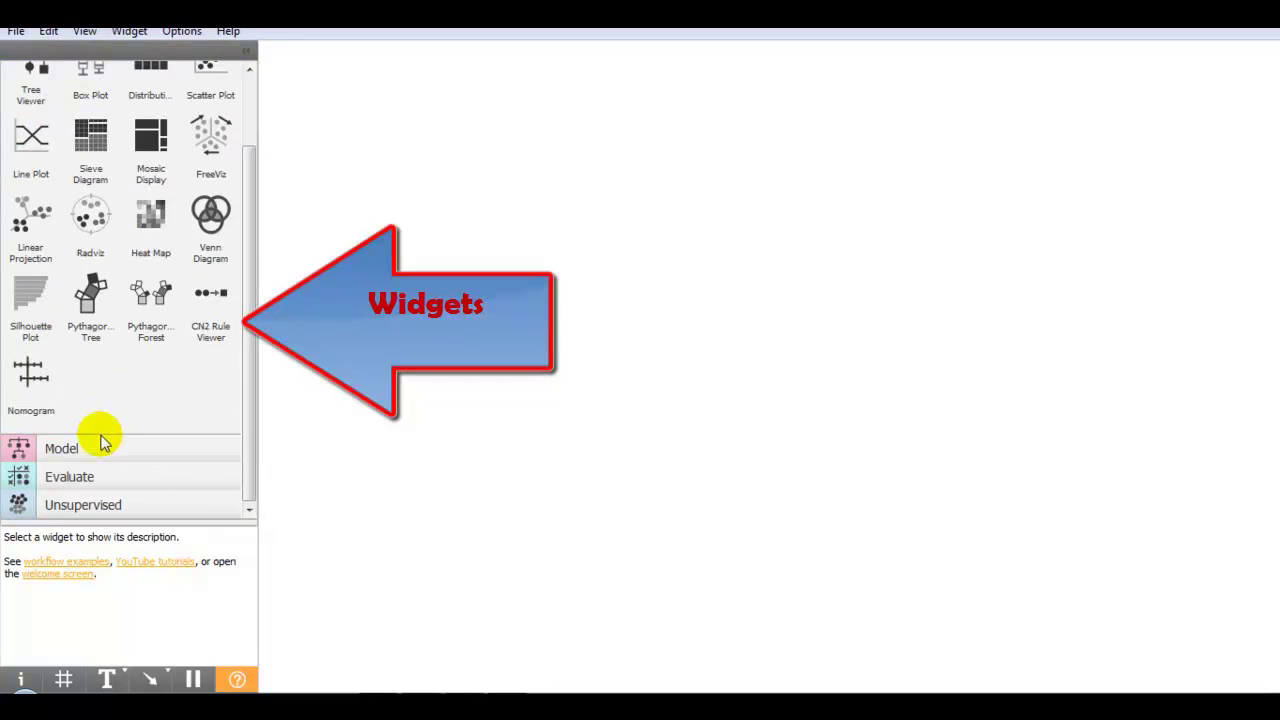
{"action": "left_click", "coordinate": [103, 447]}
{"action": "left_click", "coordinate": [107, 476]}
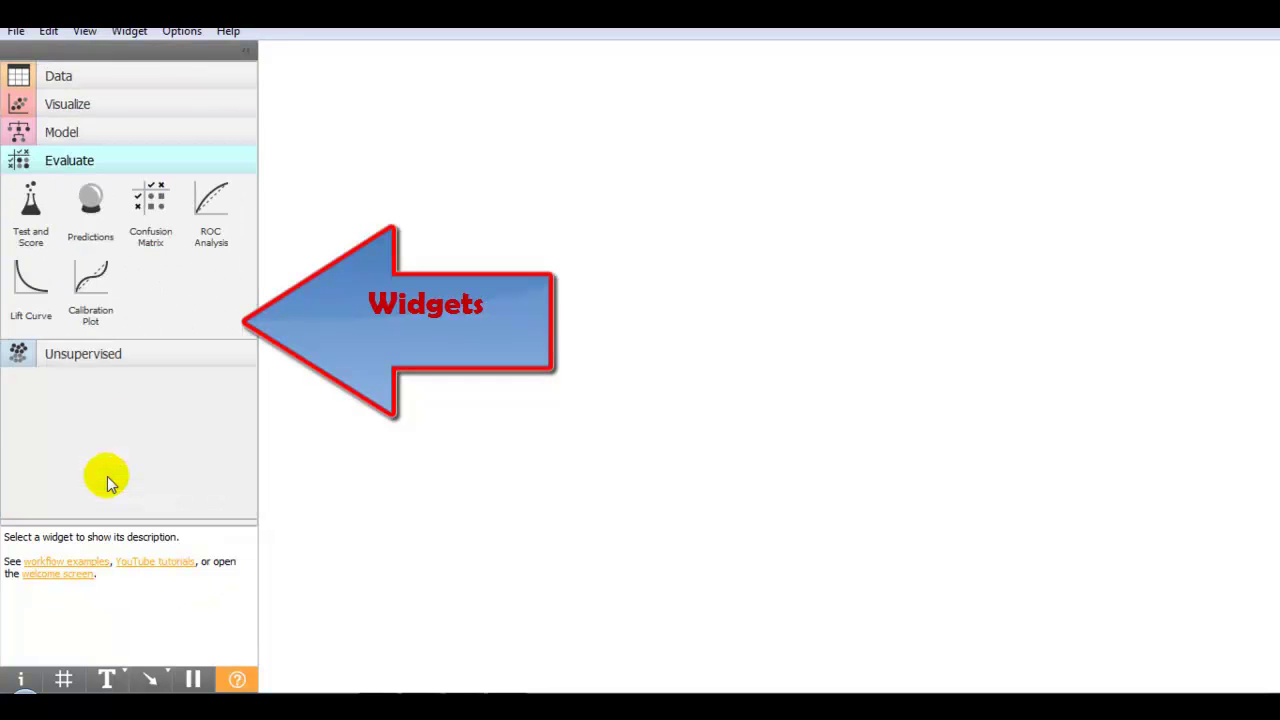
{"action": "left_click", "coordinate": [99, 359]}
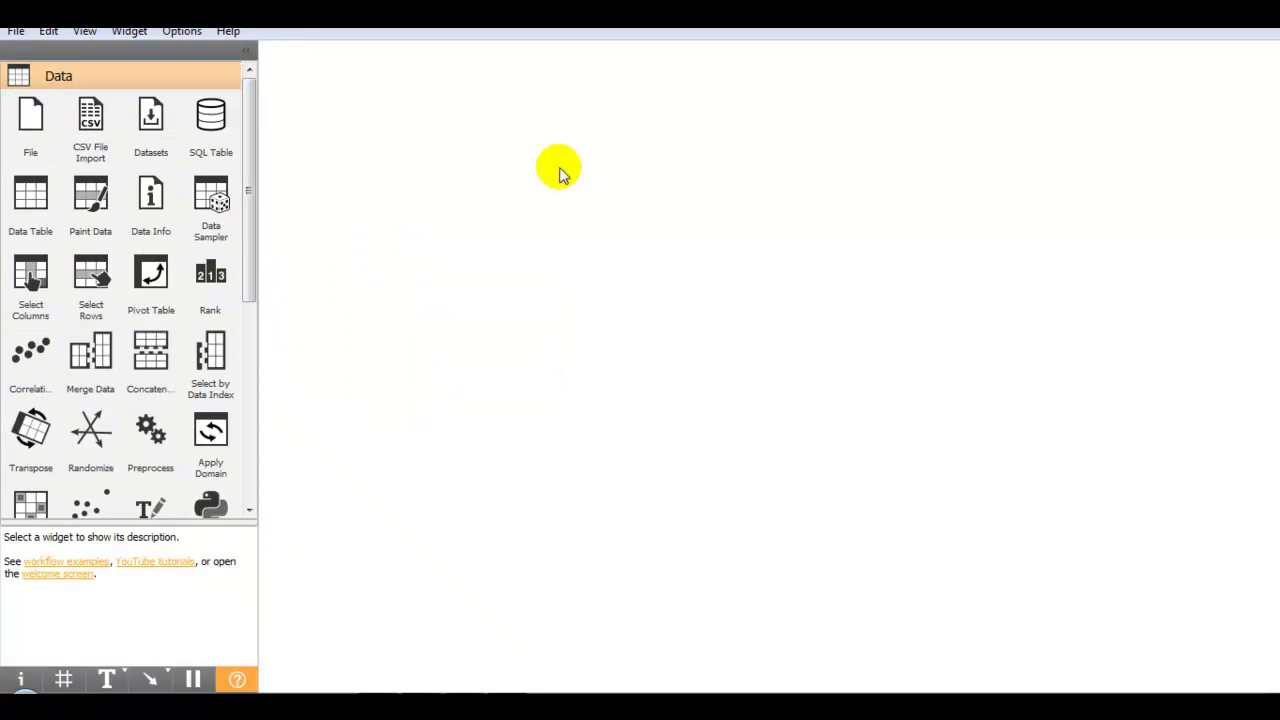
{"action": "left_click_drag", "start_coordinate": [249, 277], "coordinate": [246, 466]}
{"action": "left_click", "coordinate": [94, 437]}
{"action": "left_click", "coordinate": [89, 454]}
{"action": "left_click", "coordinate": [98, 480]}
{"action": "left_click", "coordinate": [104, 358]}
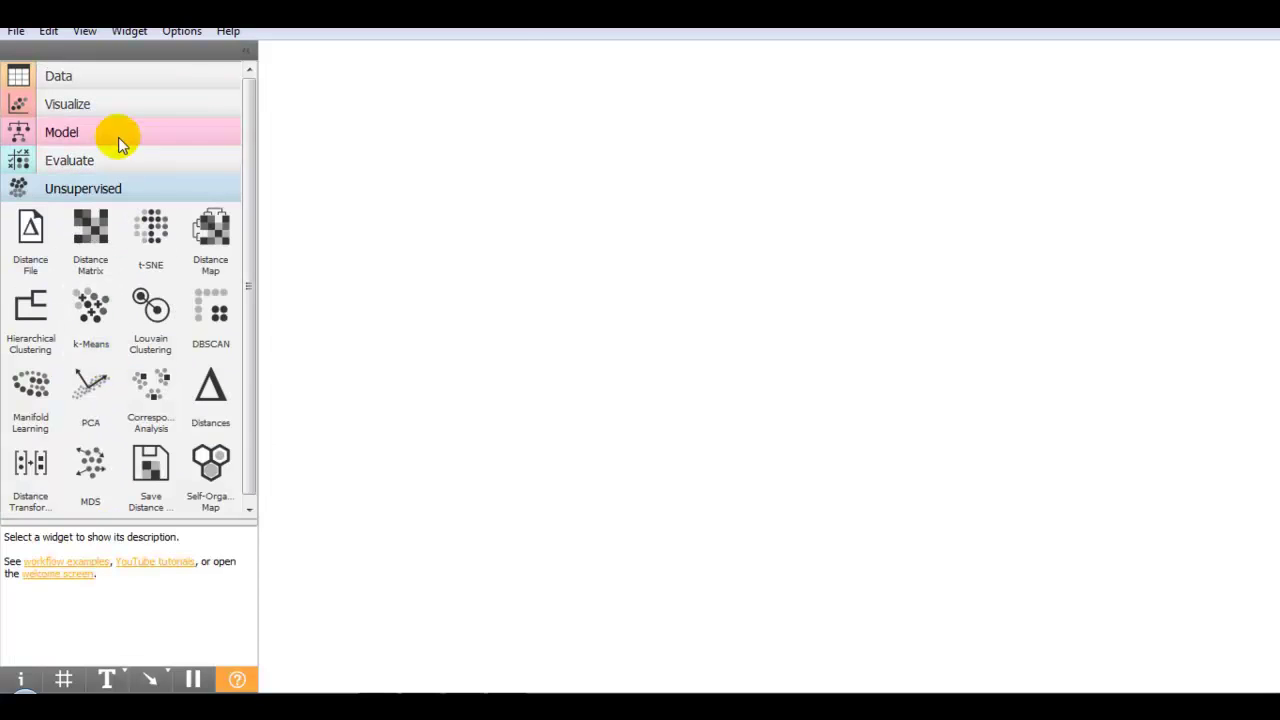
{"action": "left_click", "coordinate": [85, 78]}
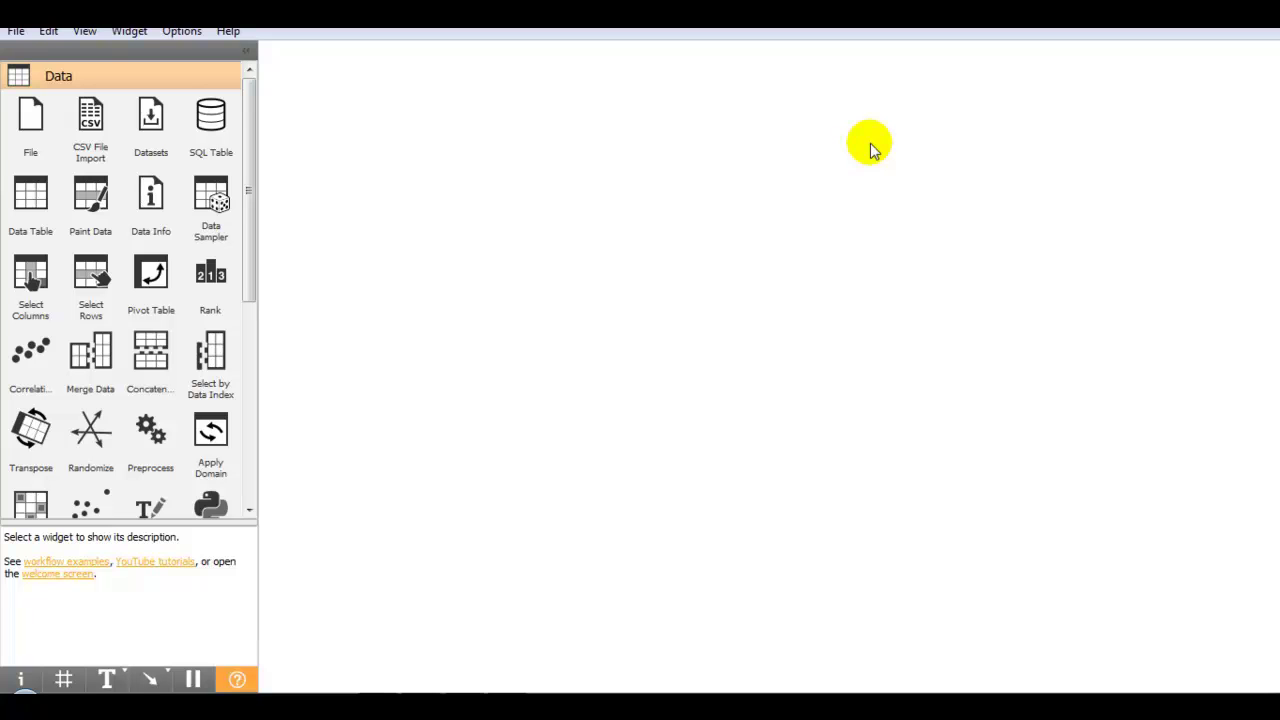
- Add two File widgets to the canvas, placing the second one below the first
{"action": "left_click", "coordinate": [26, 122]}
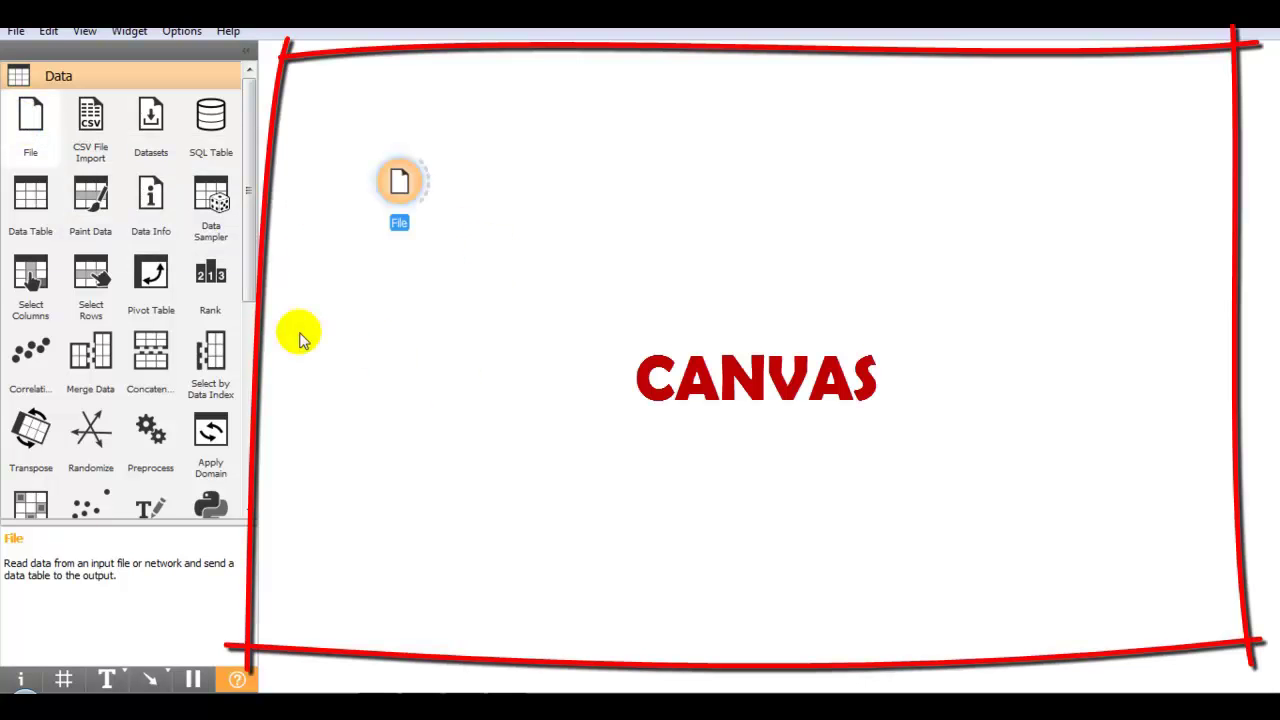
{"action": "left_click", "coordinate": [1152, 245]}
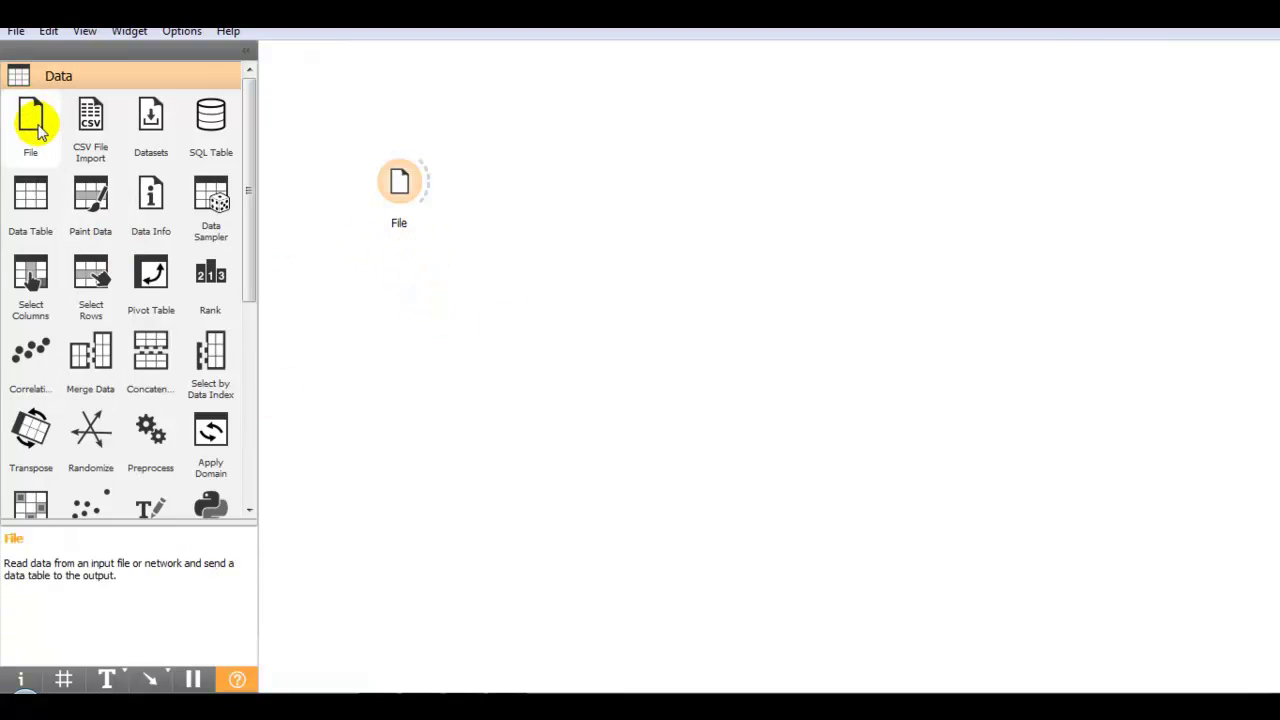
{"action": "left_click_drag", "start_coordinate": [38, 126], "coordinate": [391, 435]}
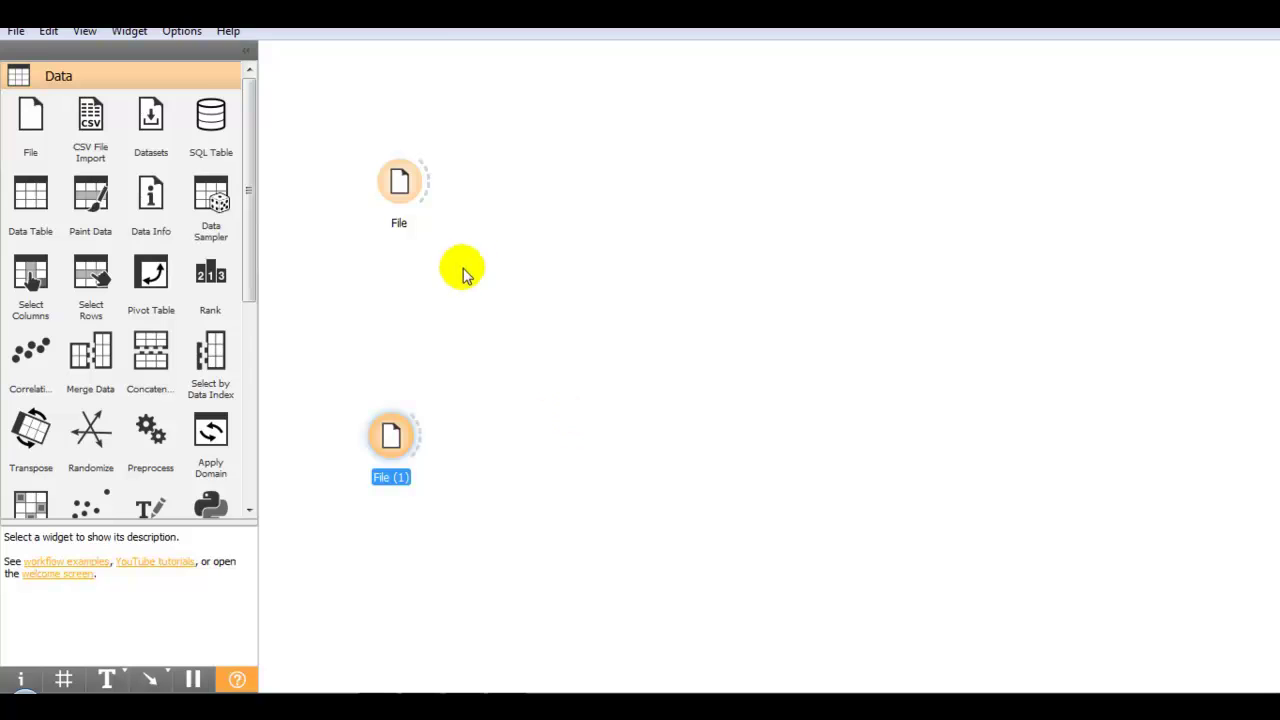
- Search the canvas widget list for "FILE" and add a File widget beside the first one
{"action": "double_click", "coordinate": [540, 176]}
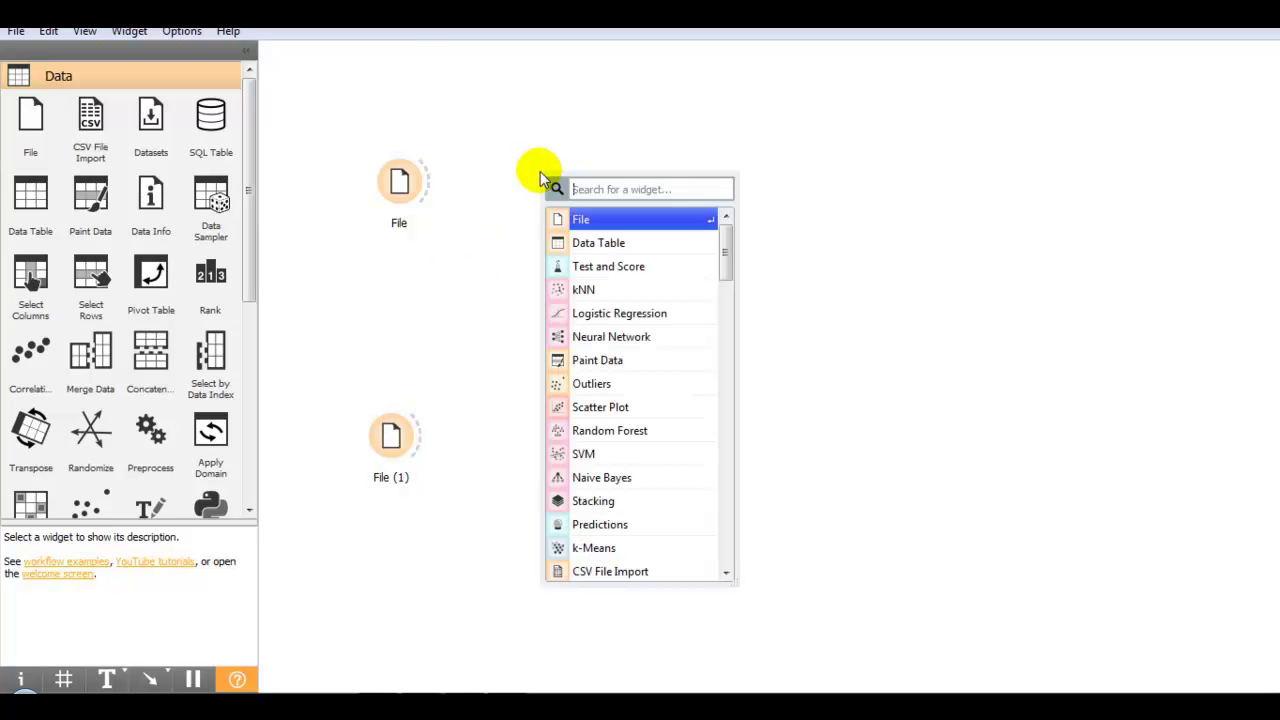
{"action": "left_click_drag", "start_coordinate": [728, 266], "coordinate": [714, 243]}
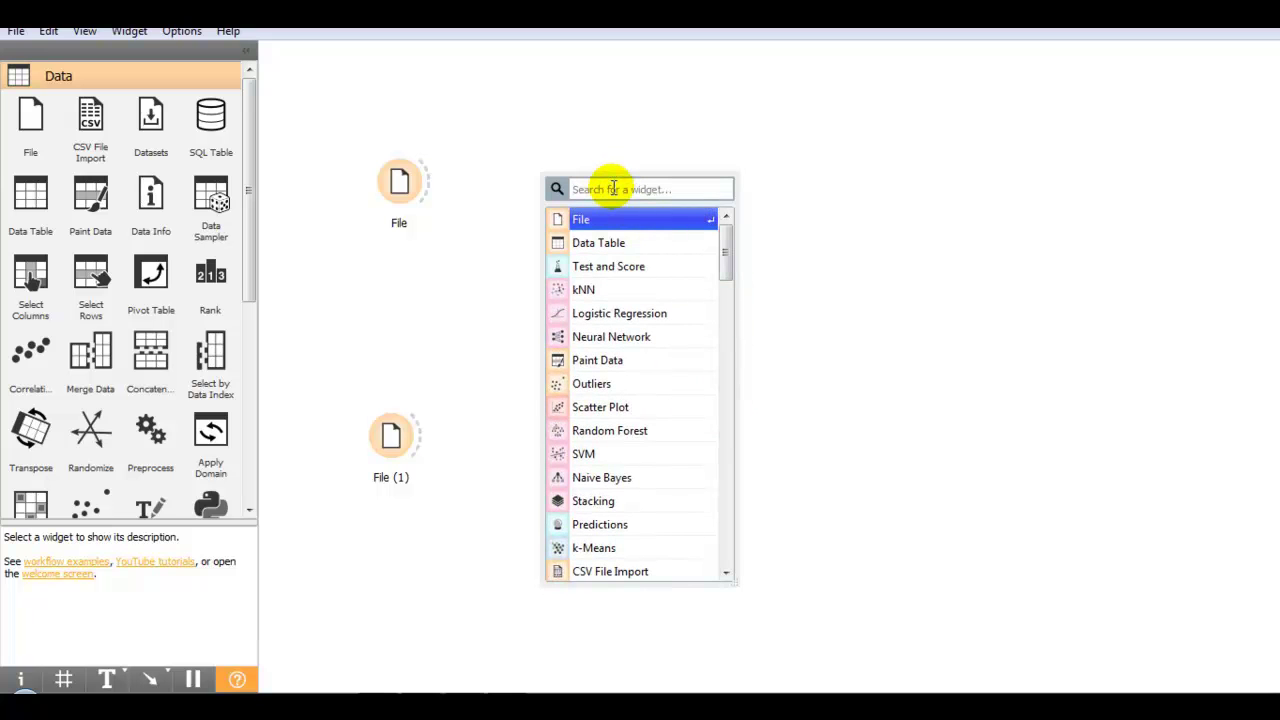
{"action": "type", "text": "F"}
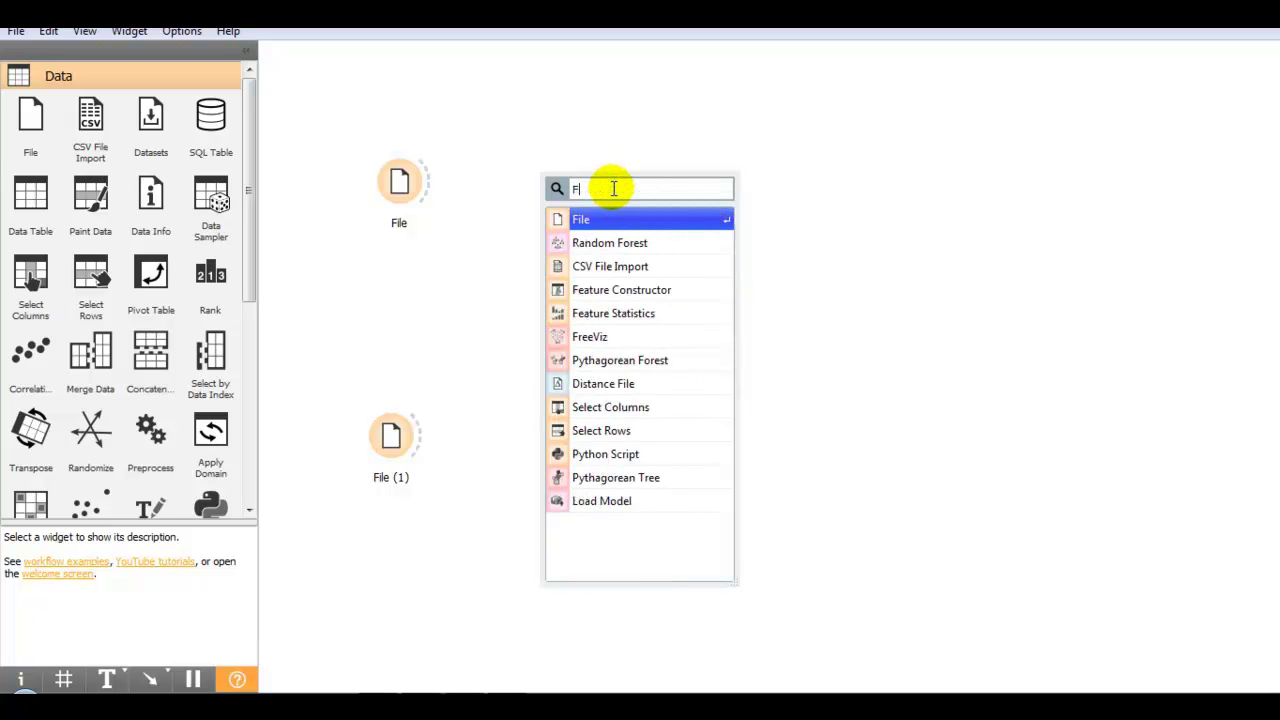
{"action": "type", "text": "ILE"}
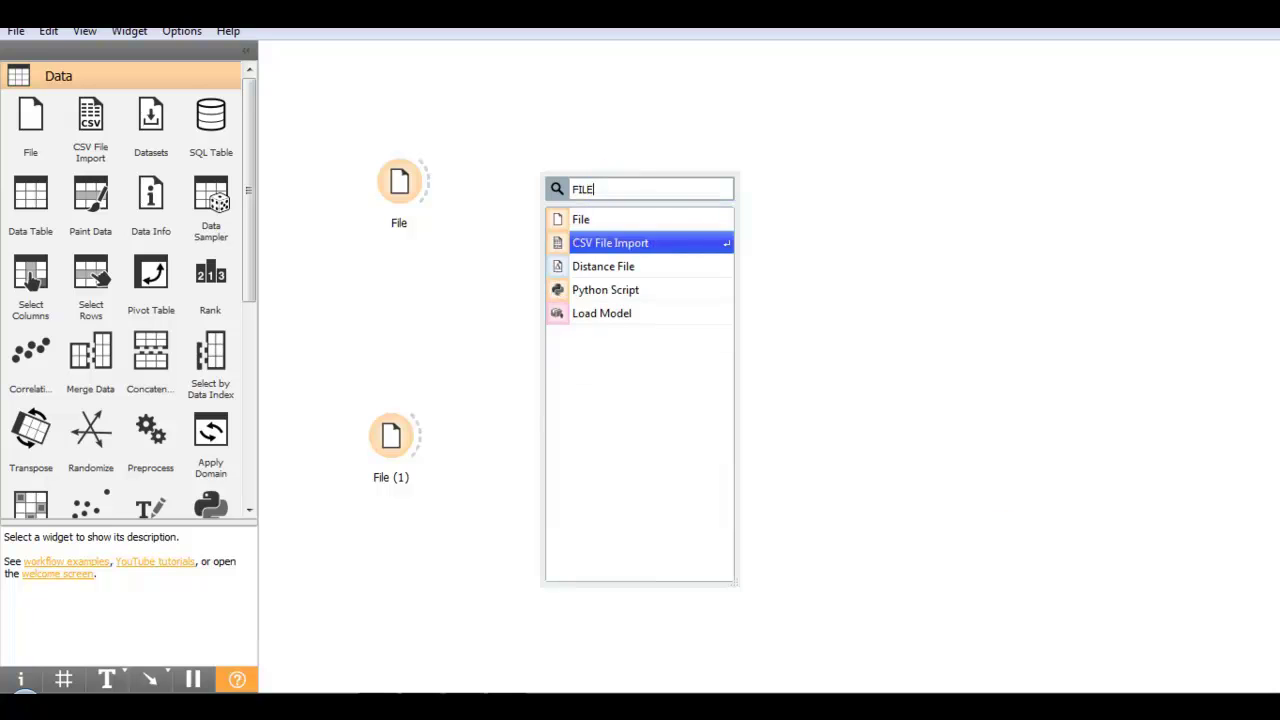
{"action": "left_click", "coordinate": [590, 219]}
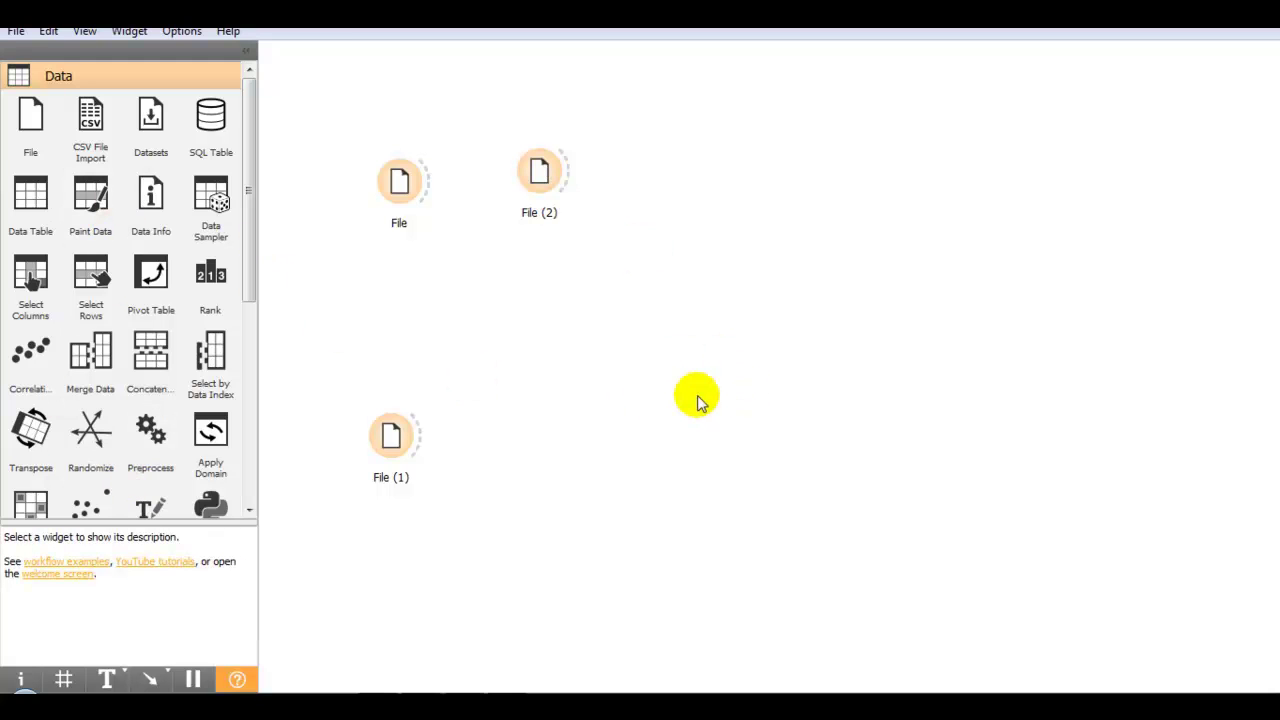
- Add two more File widgets, one continuing the upper row and one placed in the middle of the canvas
{"action": "left_click", "coordinate": [30, 138]}
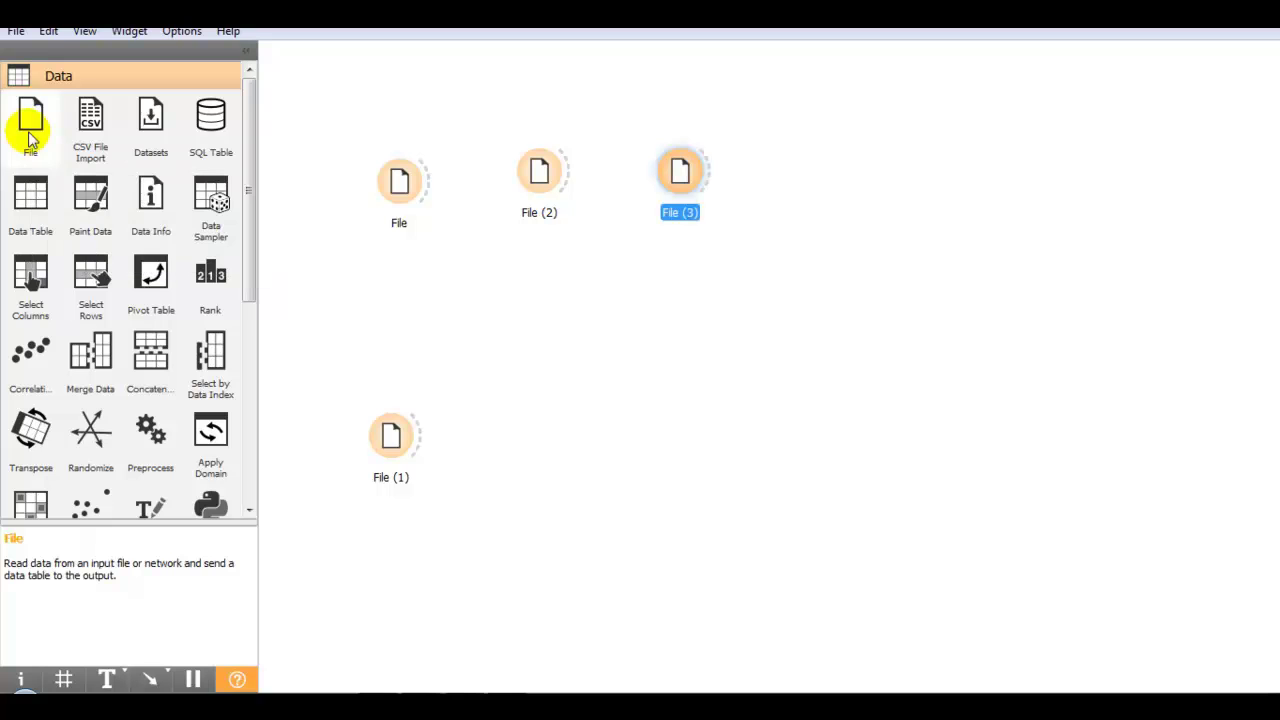
{"action": "left_click_drag", "start_coordinate": [30, 138], "coordinate": [620, 390]}
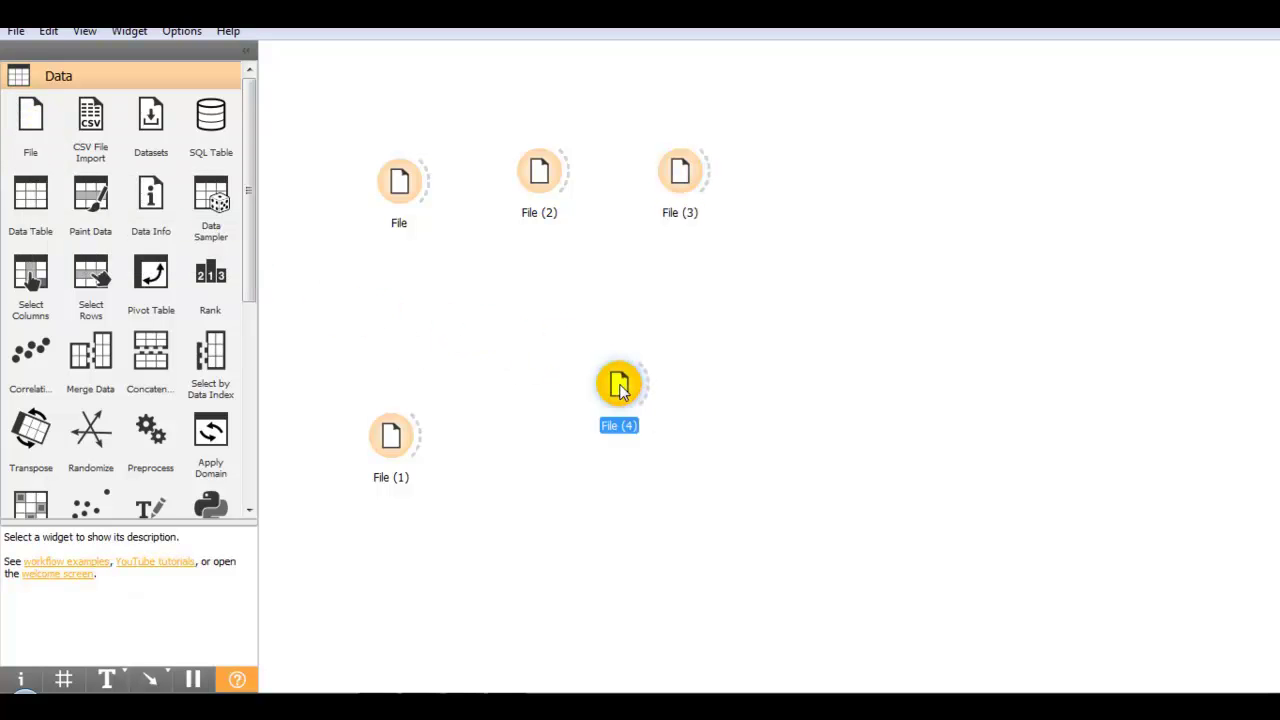
{"action": "left_click", "coordinate": [840, 130]}
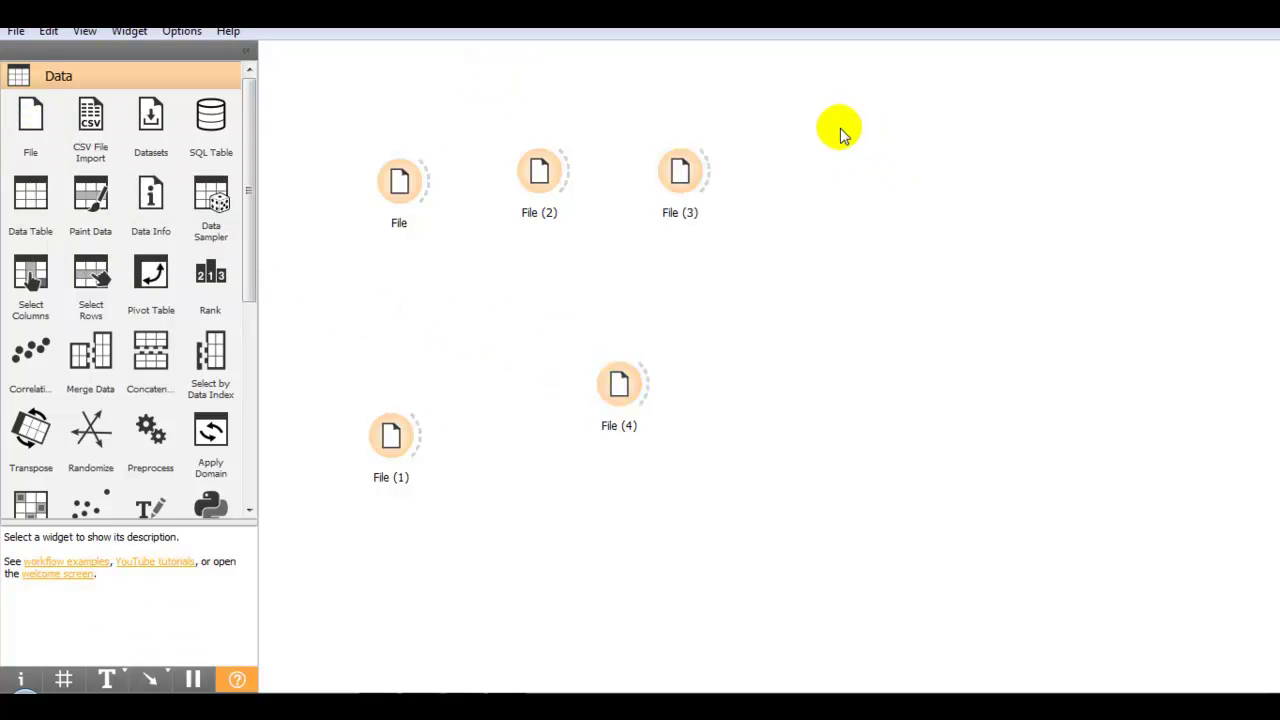
{"action": "right_click", "coordinate": [840, 131]}
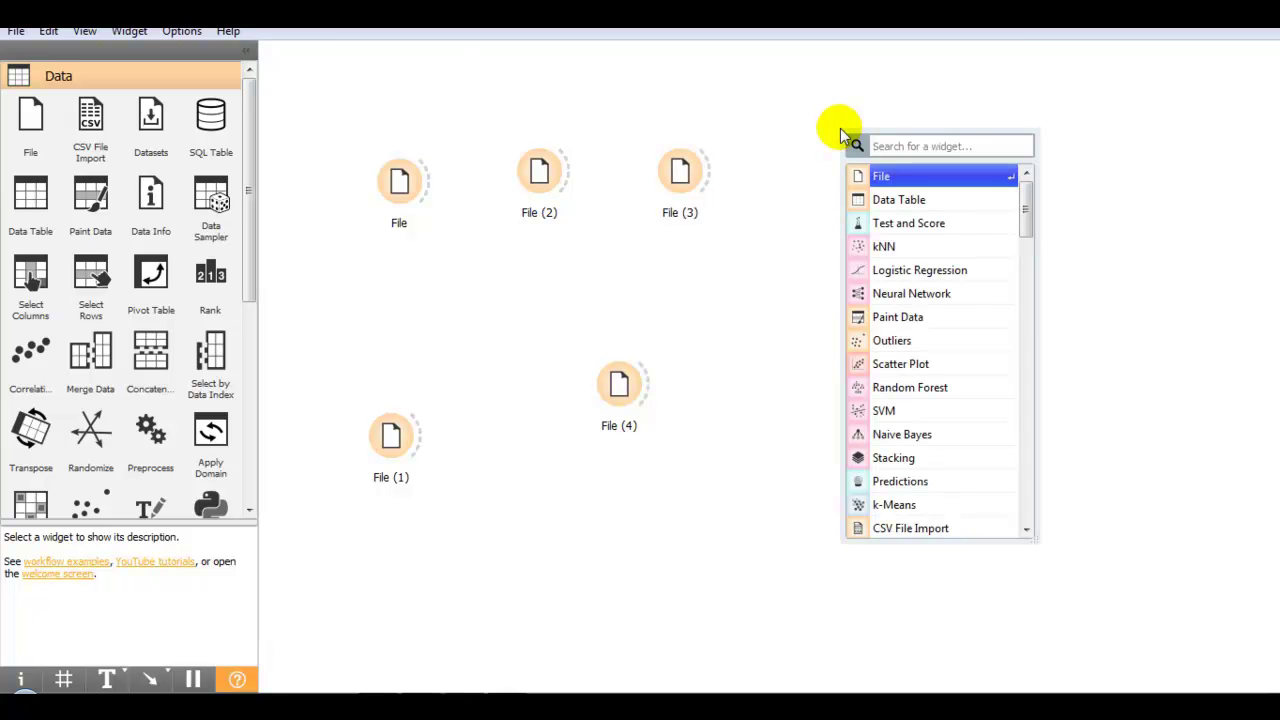
{"action": "left_click_drag", "start_coordinate": [1027, 214], "coordinate": [1008, 186]}
{"action": "left_click", "coordinate": [790, 277]}
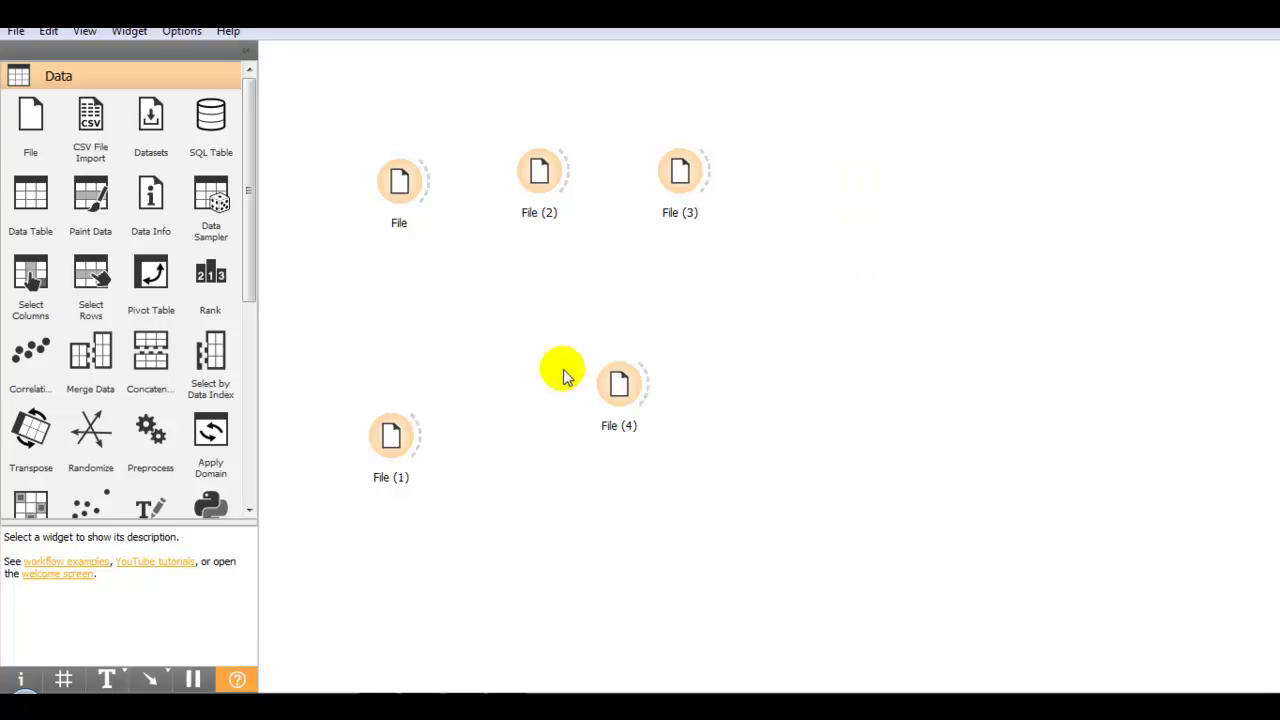
- Remove all five File widgets from the canvas
{"action": "right_click", "coordinate": [679, 186]}
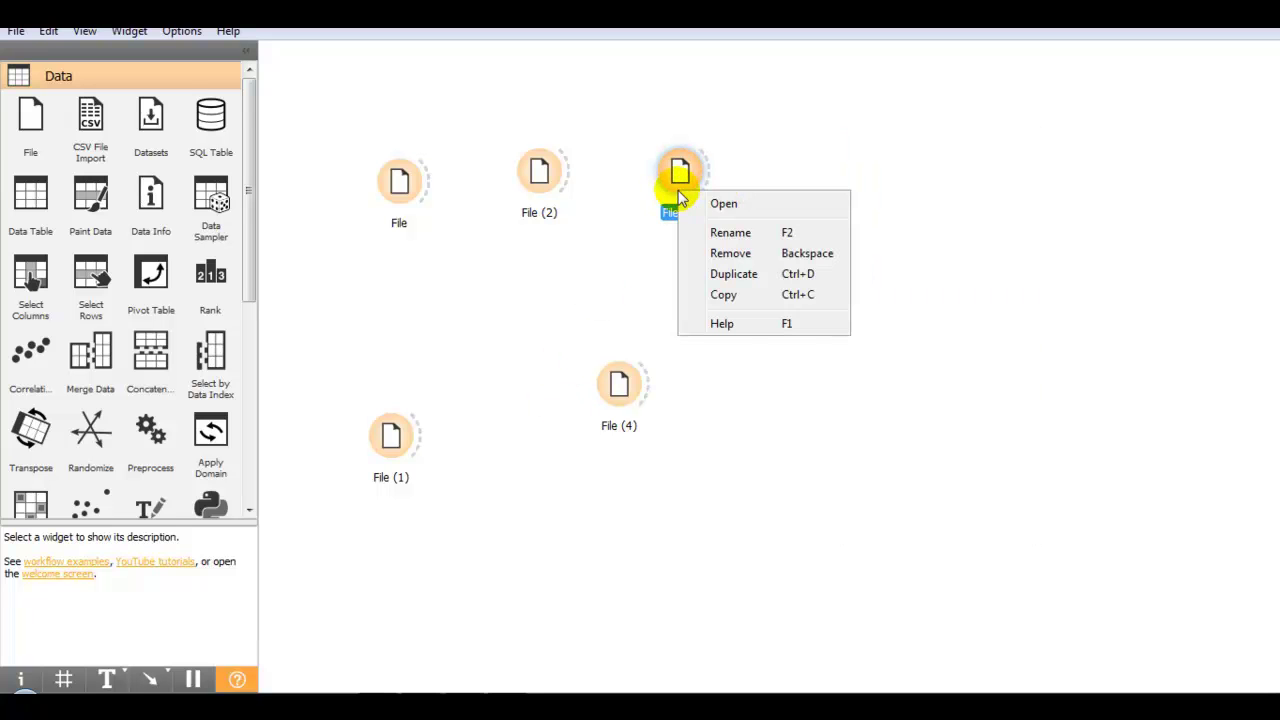
{"action": "left_click", "coordinate": [728, 254]}
{"action": "right_click", "coordinate": [548, 178]}
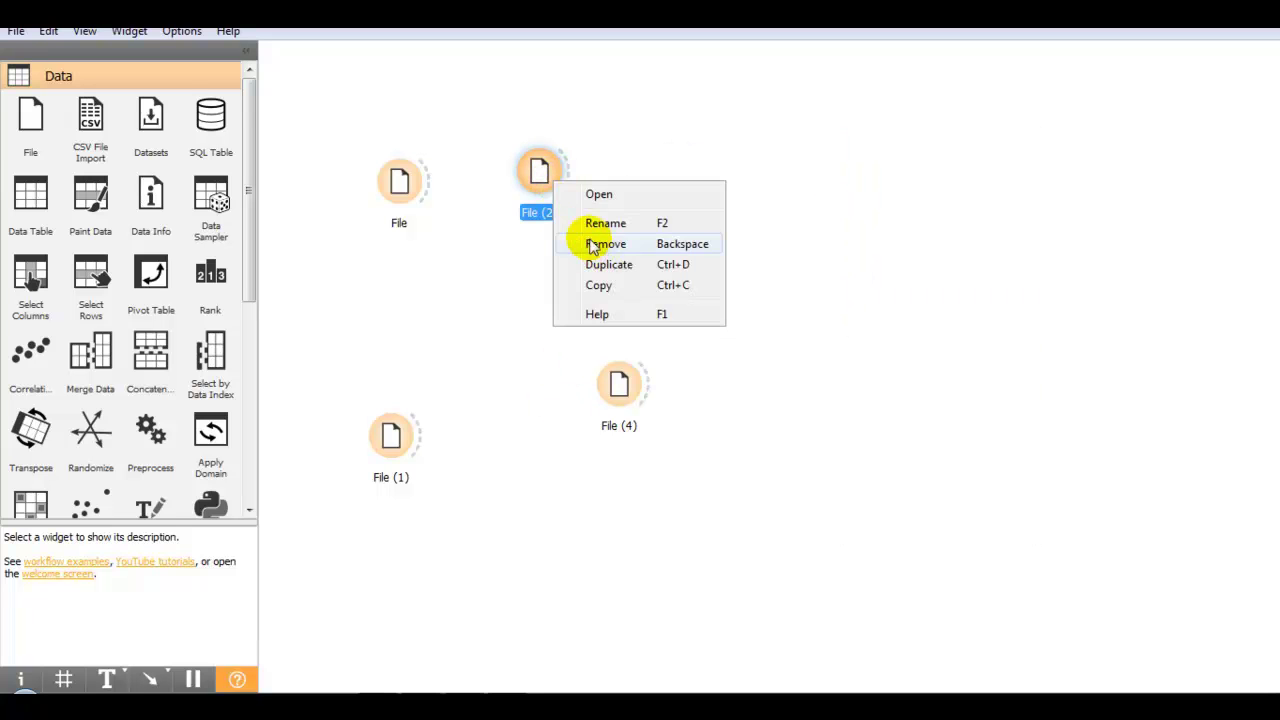
{"action": "left_click", "coordinate": [592, 247]}
{"action": "right_click", "coordinate": [400, 197]}
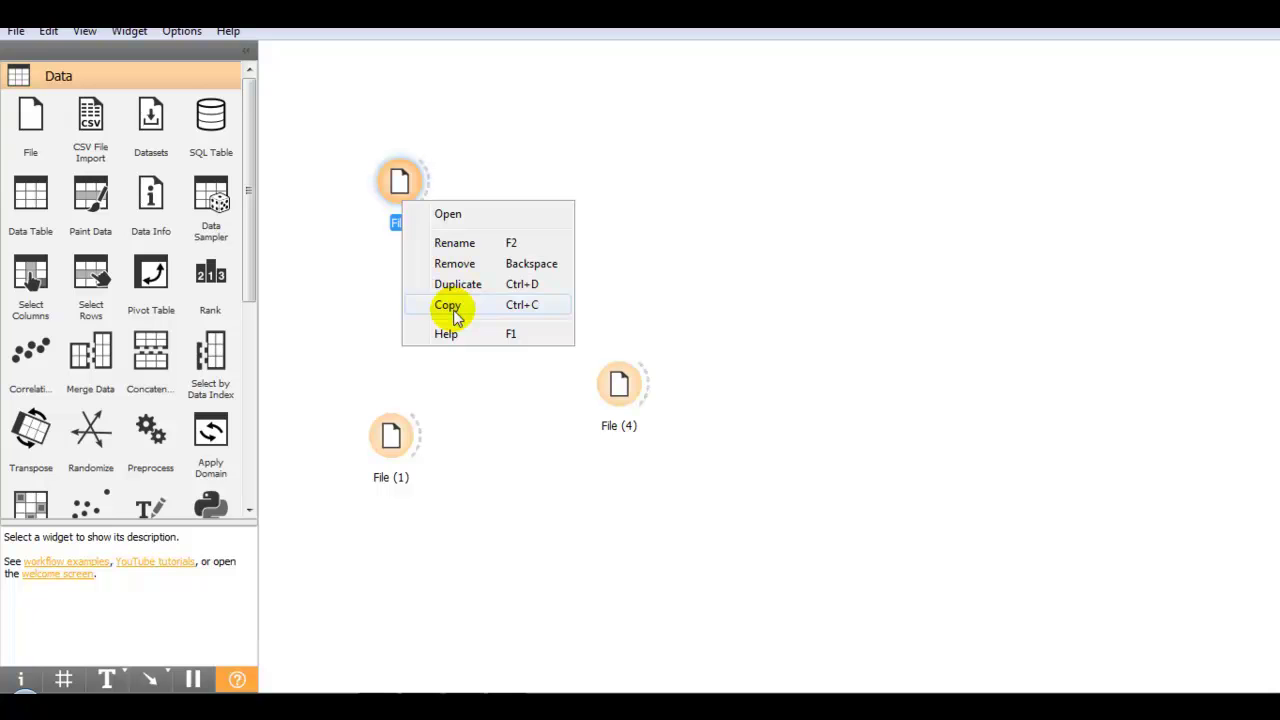
{"action": "left_click", "coordinate": [468, 264]}
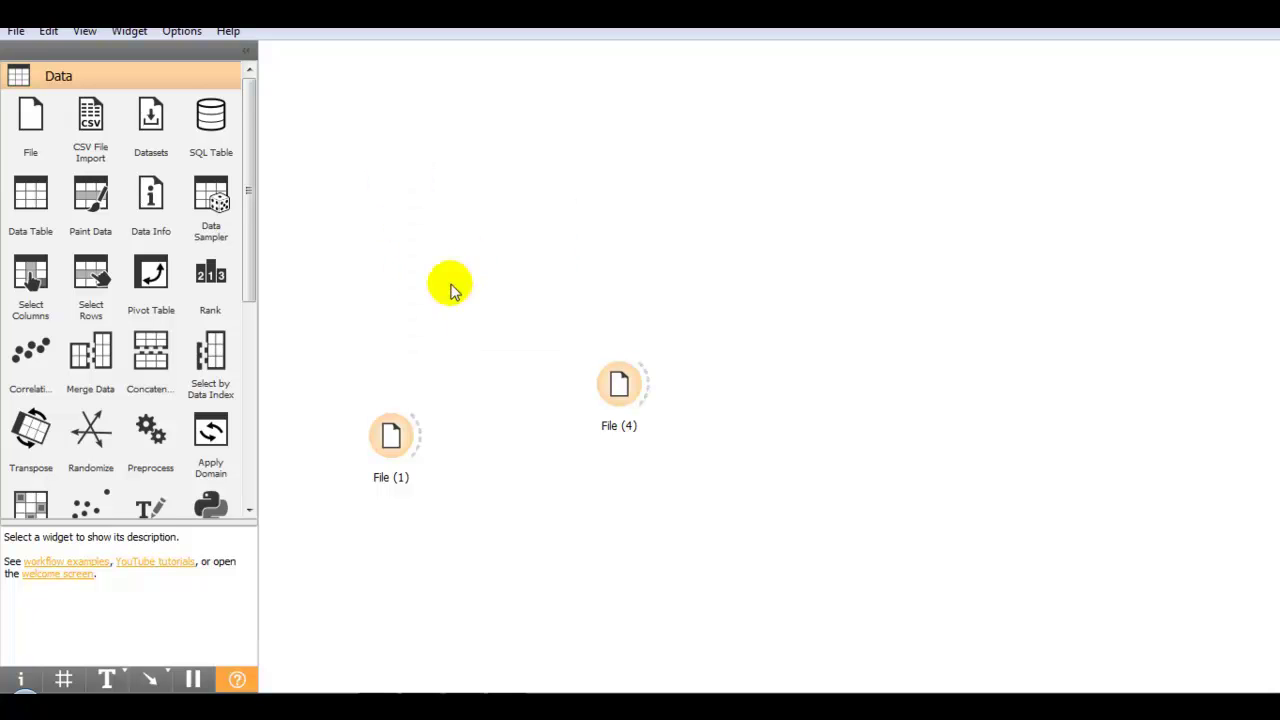
{"action": "right_click", "coordinate": [398, 431]}
{"action": "left_click", "coordinate": [440, 493]}
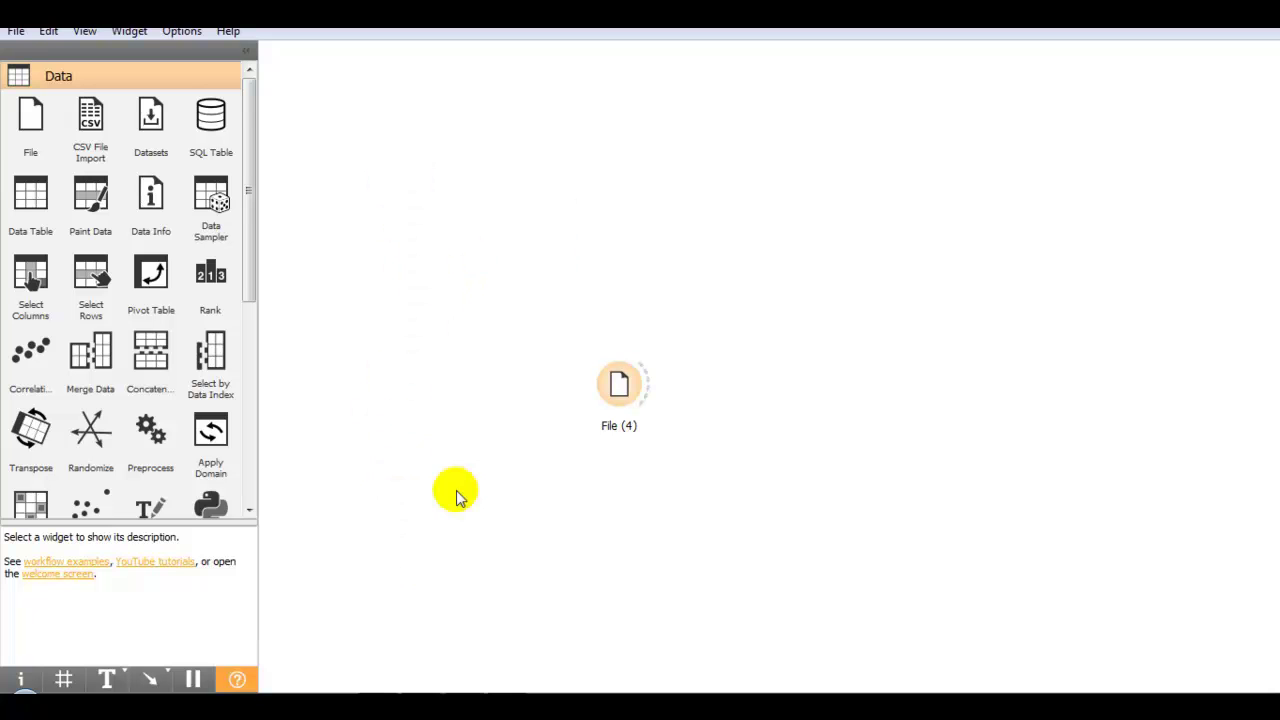
{"action": "left_click", "coordinate": [612, 400]}
{"action": "right_click", "coordinate": [612, 400]}
{"action": "left_click", "coordinate": [632, 460]}
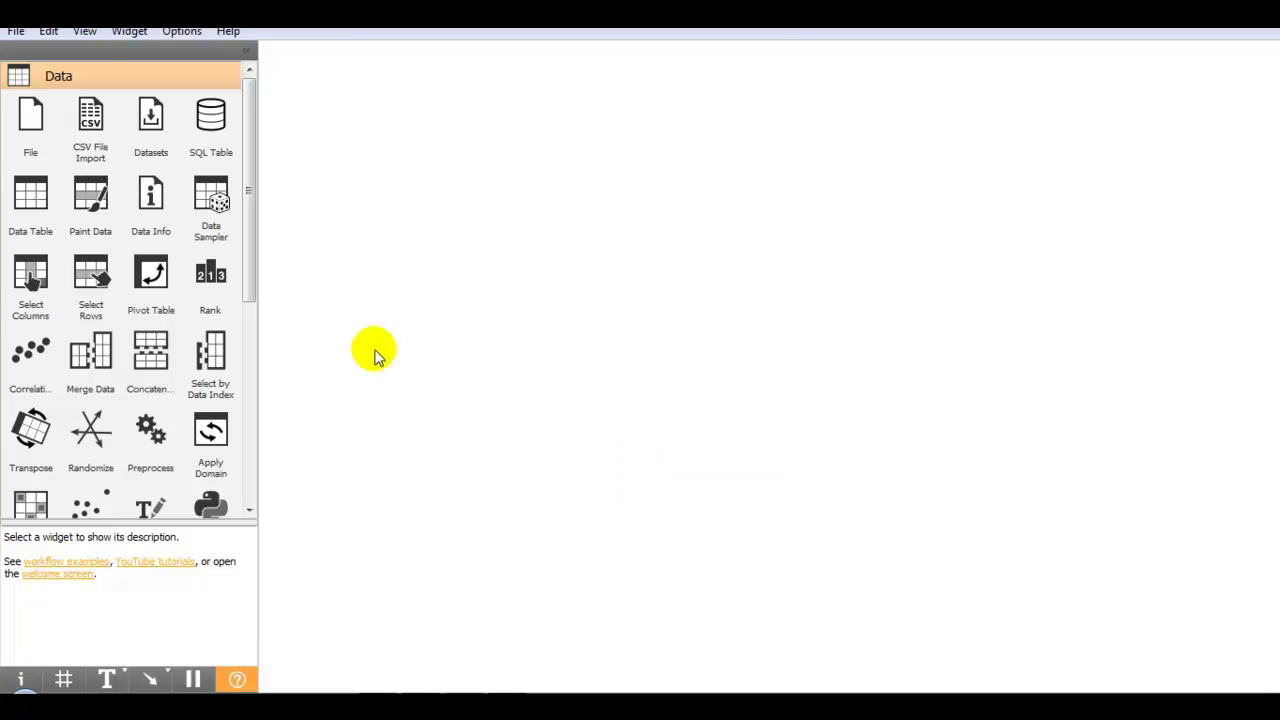
- Add a File widget to the empty canvas and load the iris.tab dataset in it
{"action": "left_click", "coordinate": [30, 125]}
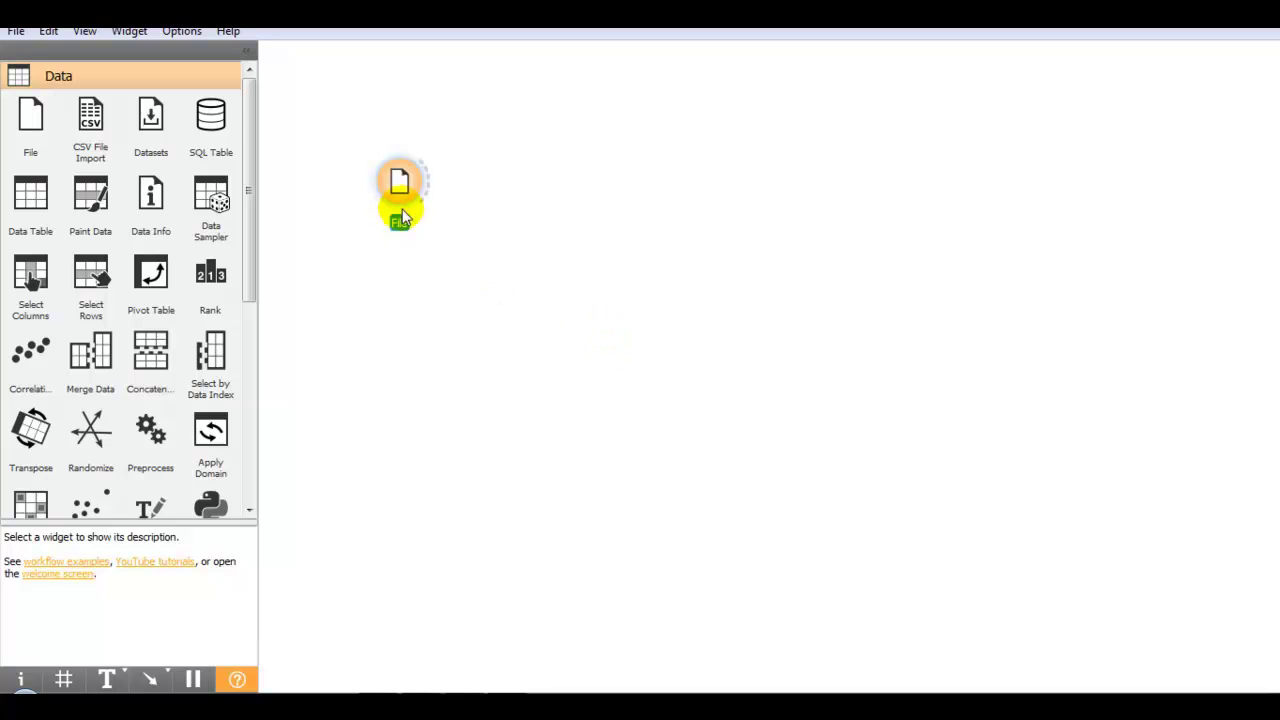
{"action": "double_click", "coordinate": [400, 185]}
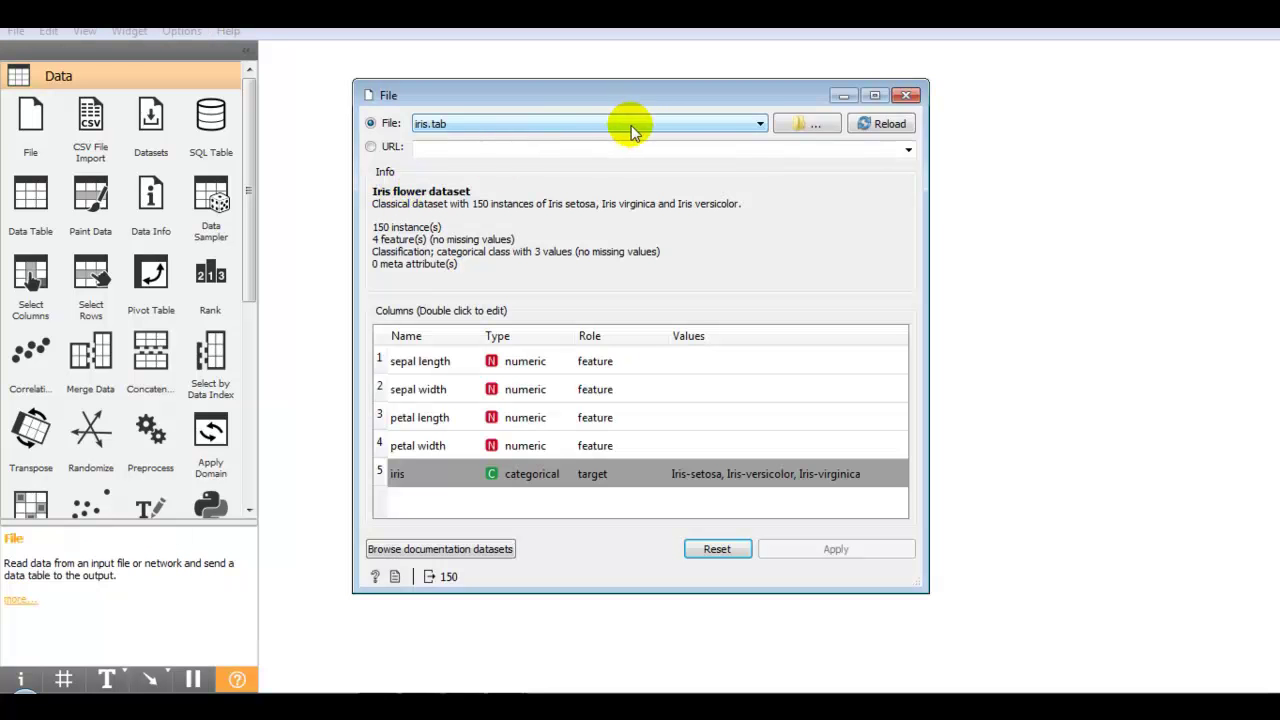
{"action": "left_click", "coordinate": [435, 150]}
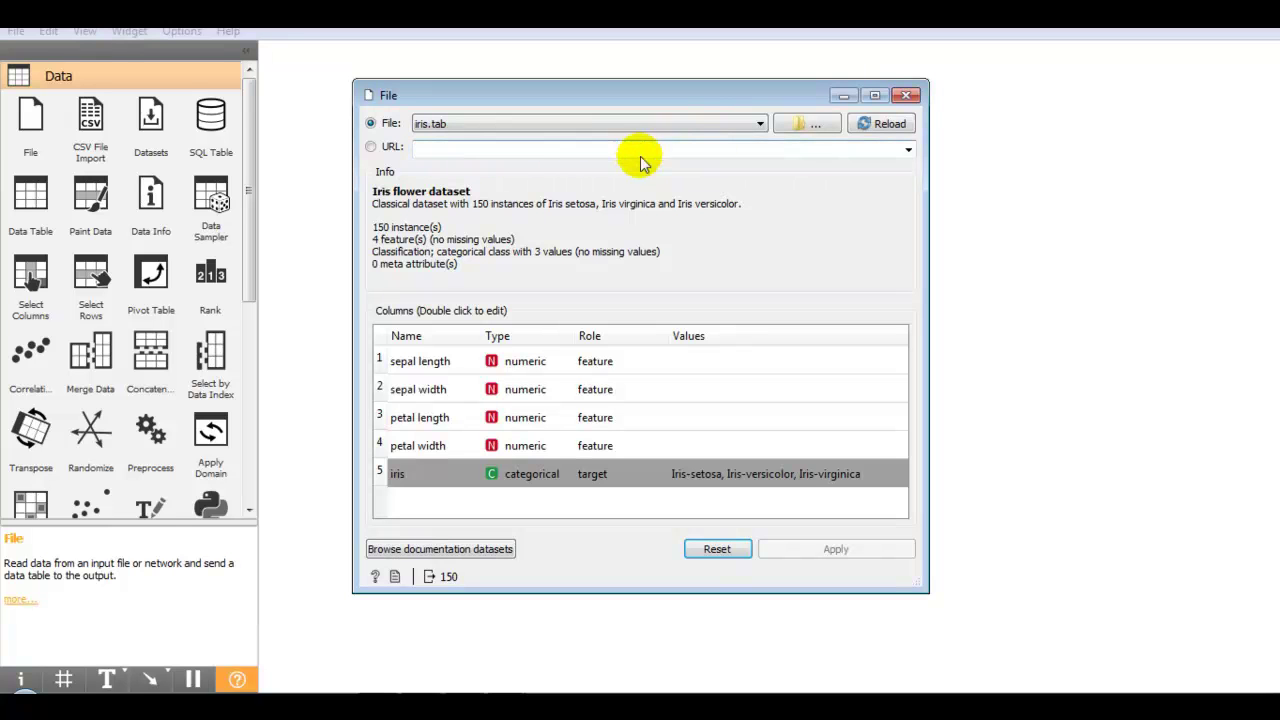
{"action": "left_click", "coordinate": [568, 125]}
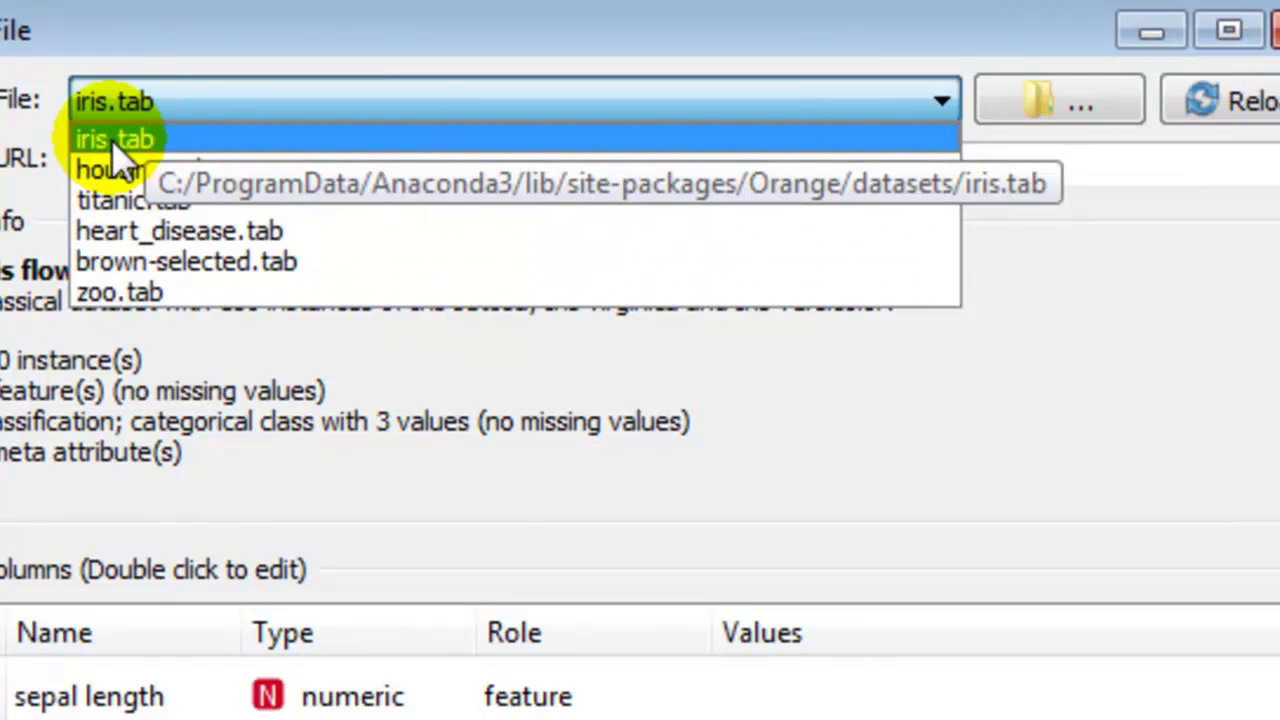
{"action": "left_click", "coordinate": [114, 141]}
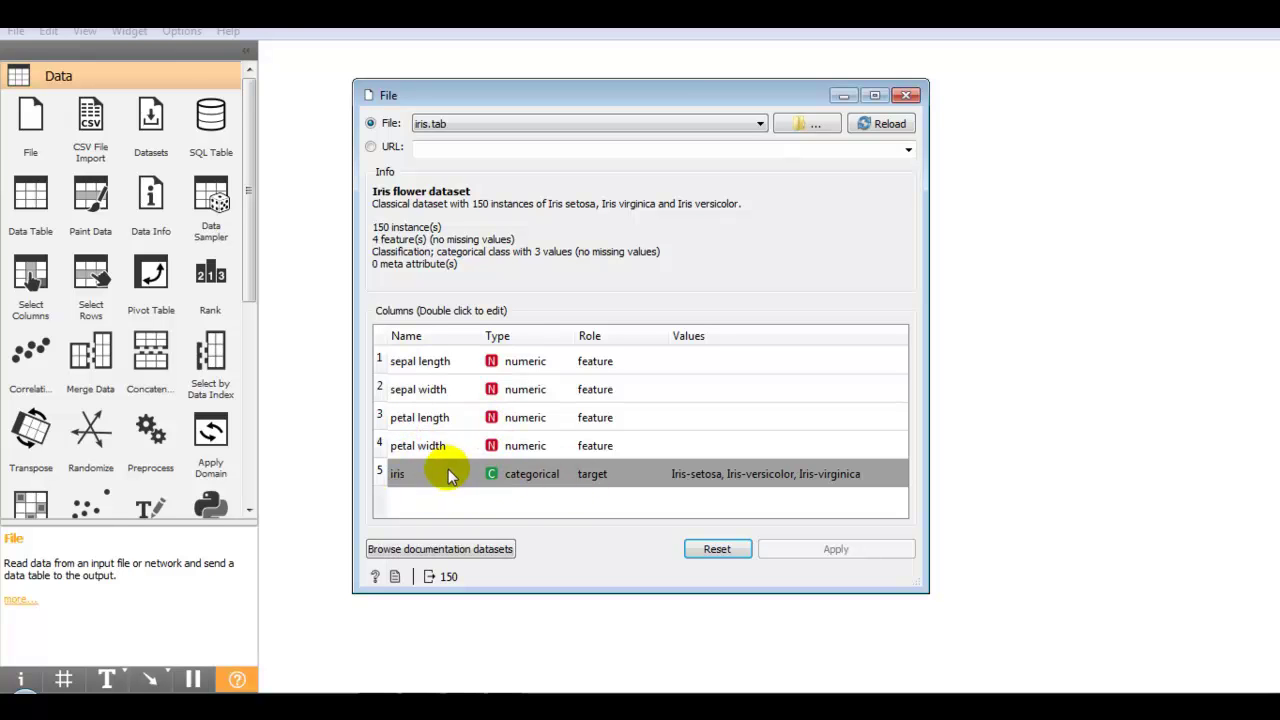
{"action": "left_click", "coordinate": [940, 268]}
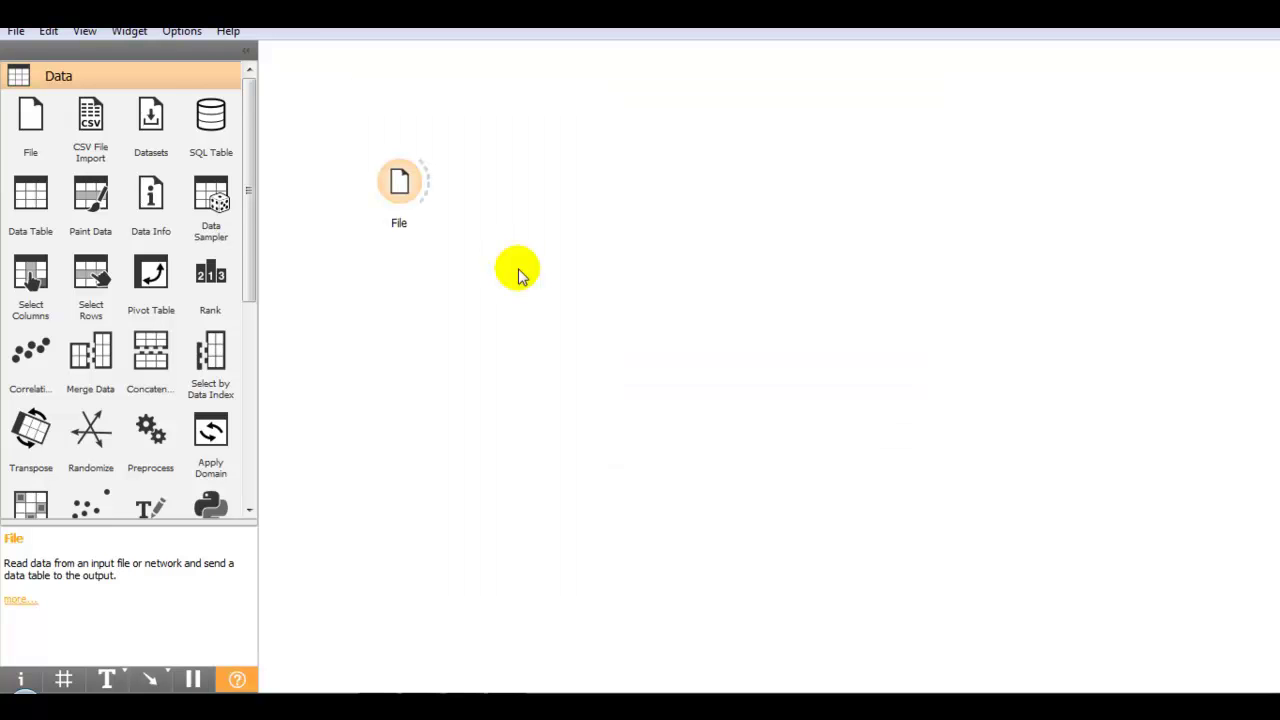
- Add a Data Table widget and connect the File widget's output to it
{"action": "left_click", "coordinate": [30, 195]}
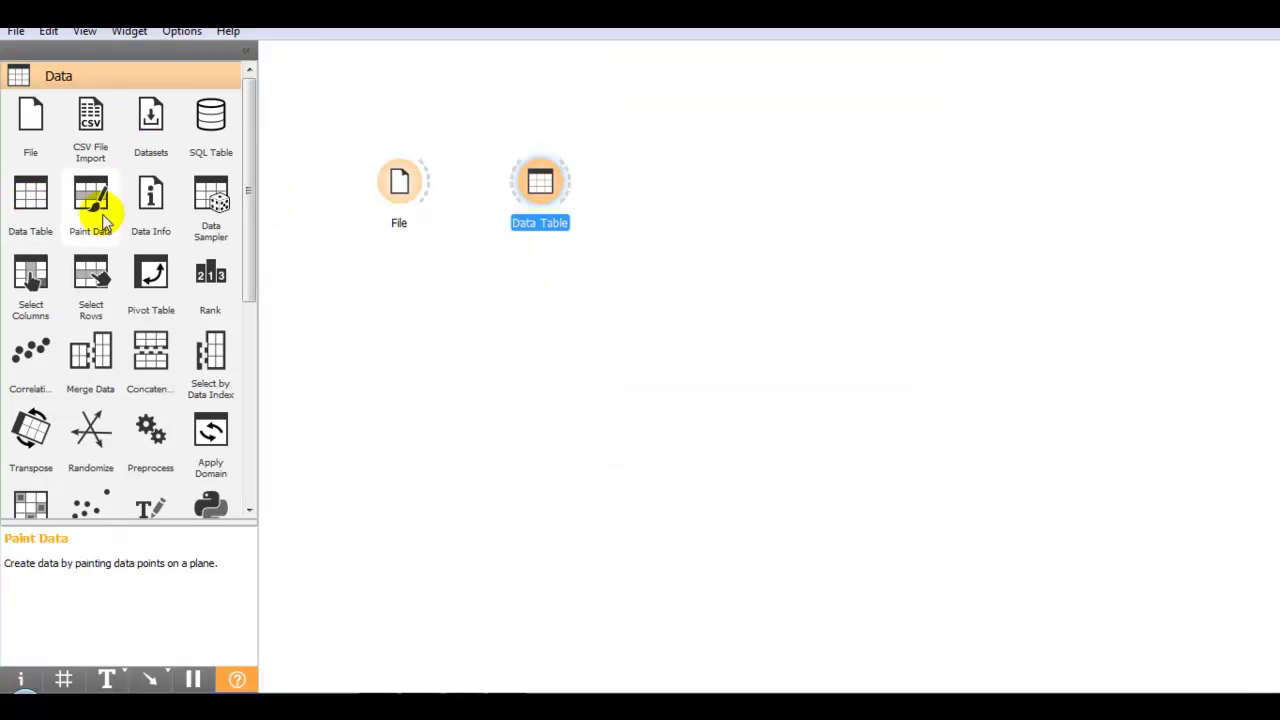
{"action": "left_click_drag", "start_coordinate": [430, 193], "coordinate": [545, 200]}
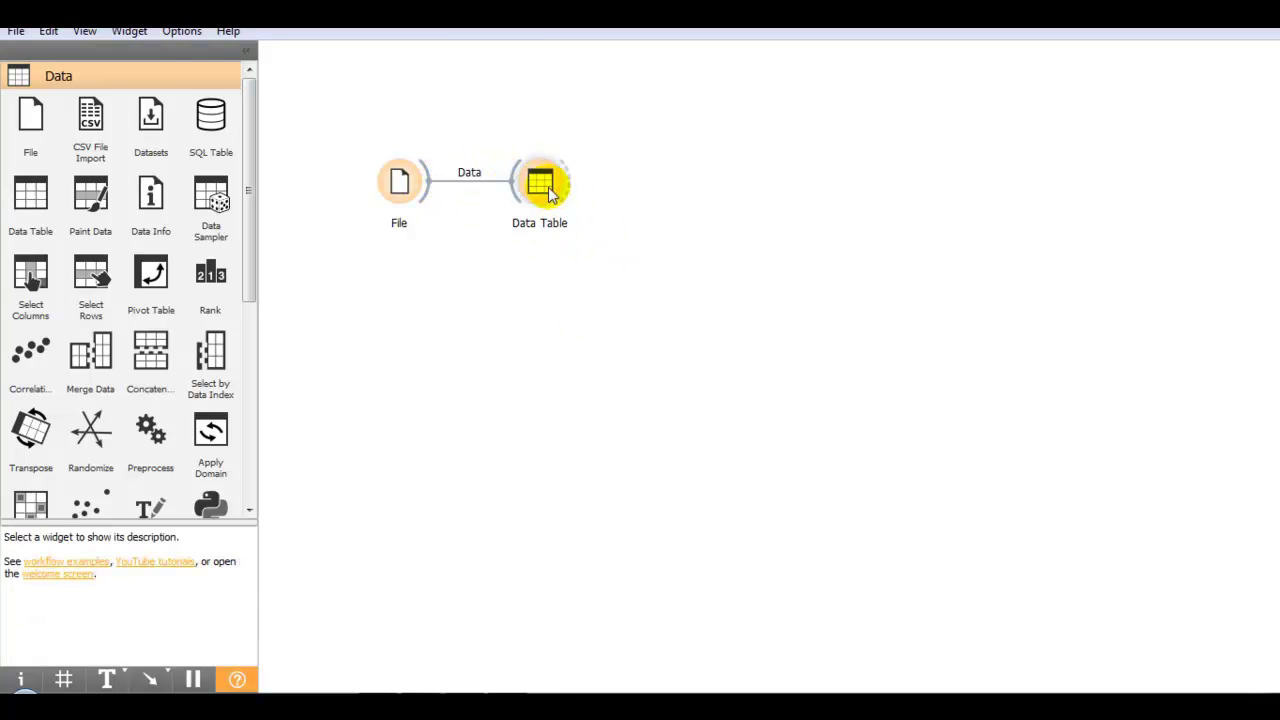
- View the iris data rows in the Data Table widget and close its window
{"action": "double_click", "coordinate": [548, 195]}
{"action": "mouse_move", "coordinate": [1002, 175]}
{"action": "left_mouse_down"}
{"action": "mouse_move", "coordinate": [989, 331]}
{"action": "mouse_move", "coordinate": [996, 541]}
{"action": "mouse_move", "coordinate": [1000, 194]}
{"action": "left_mouse_up"}
{"action": "left_click", "coordinate": [1000, 101]}
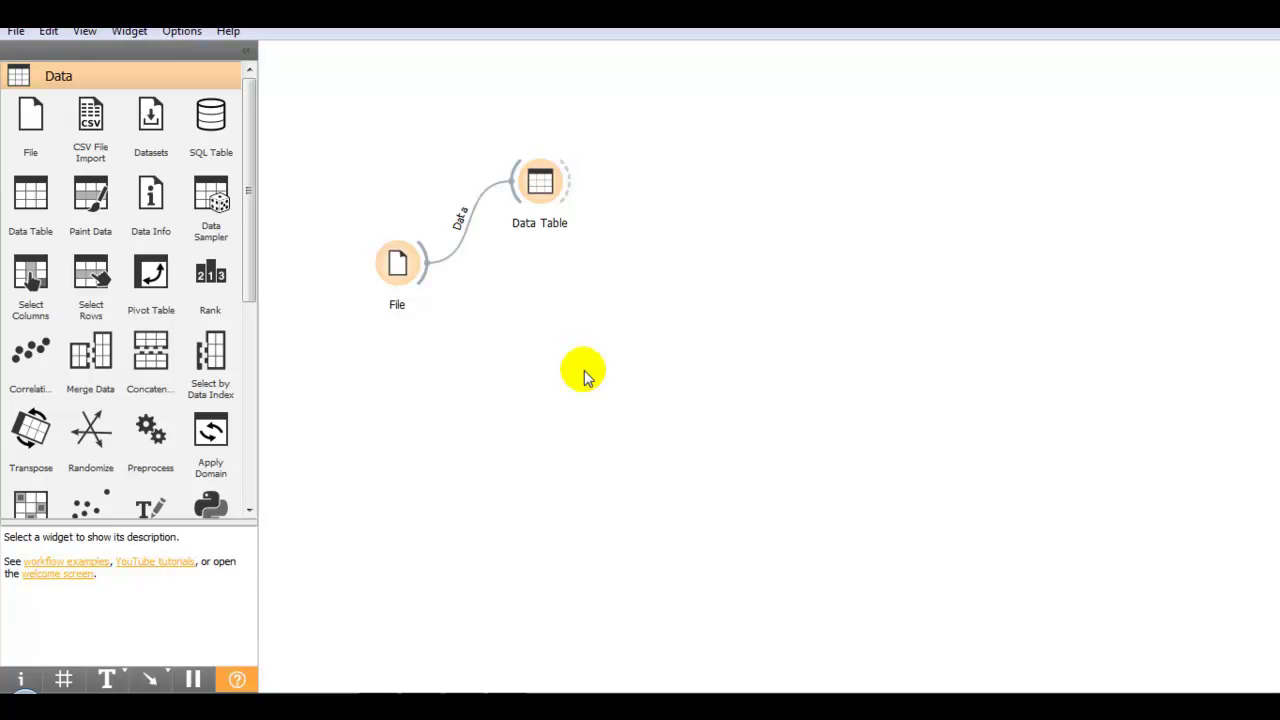
- Add a Scatter Plot widget fed by the File widget and view its plot of the iris data
{"action": "left_click_drag", "start_coordinate": [251, 271], "coordinate": [252, 453]}
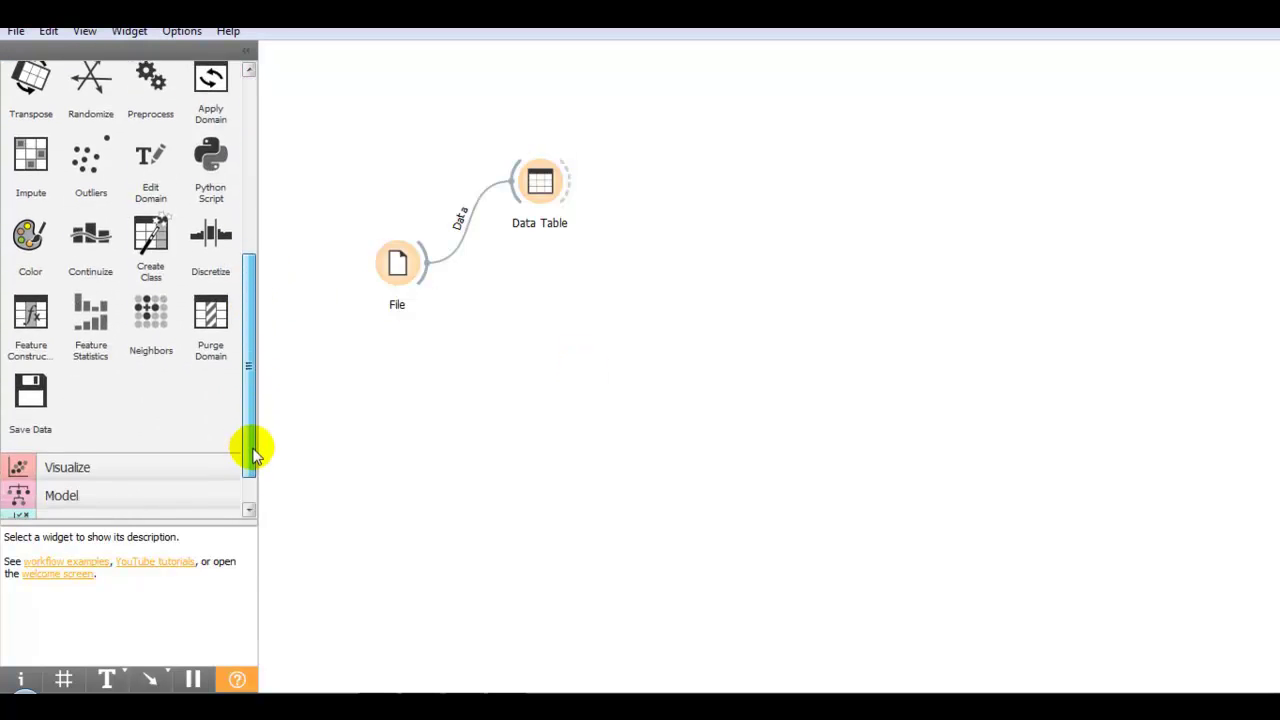
{"action": "left_click", "coordinate": [236, 467]}
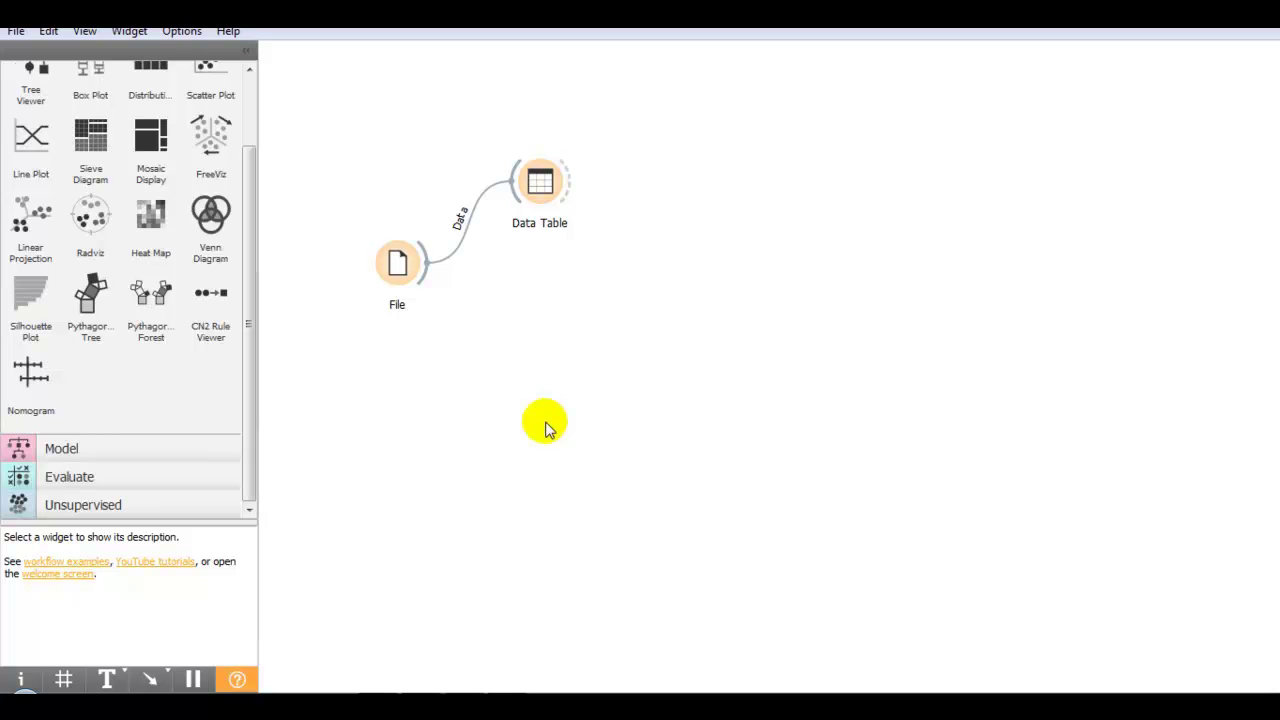
{"action": "left_click_drag", "start_coordinate": [251, 400], "coordinate": [251, 314]}
{"action": "left_click", "coordinate": [205, 145]}
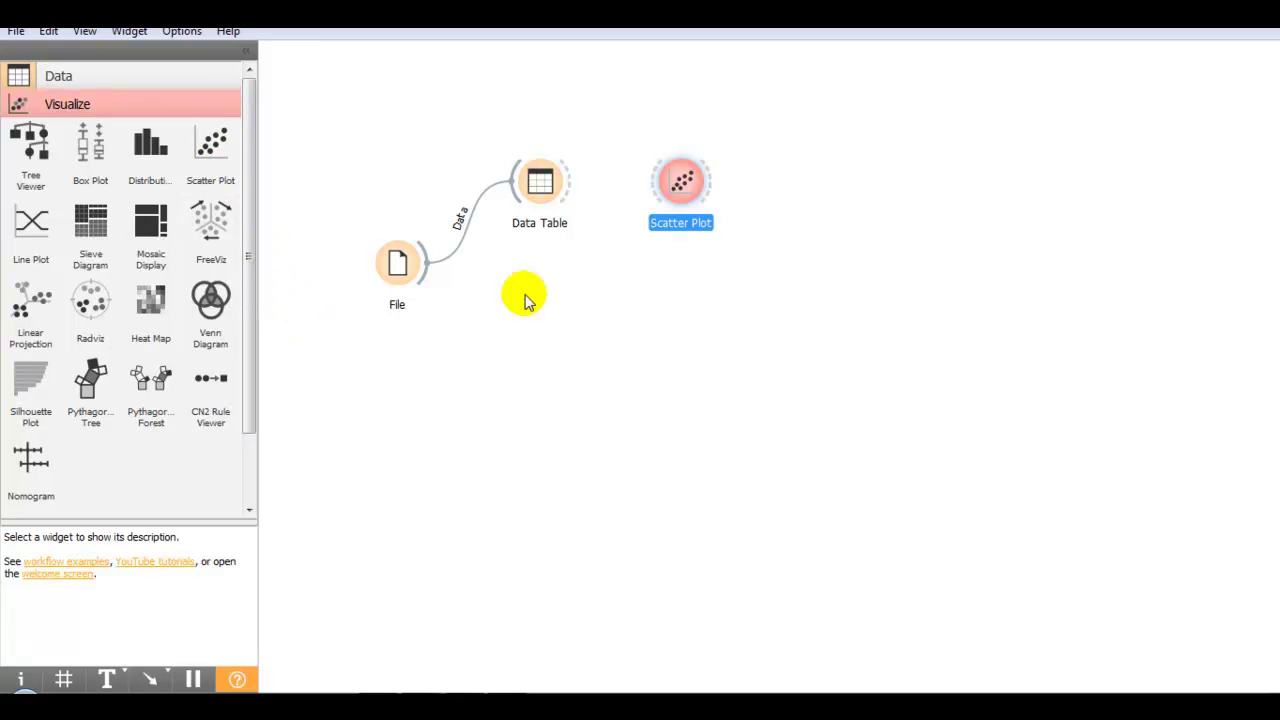
{"action": "left_click_drag", "start_coordinate": [681, 182], "coordinate": [657, 251]}
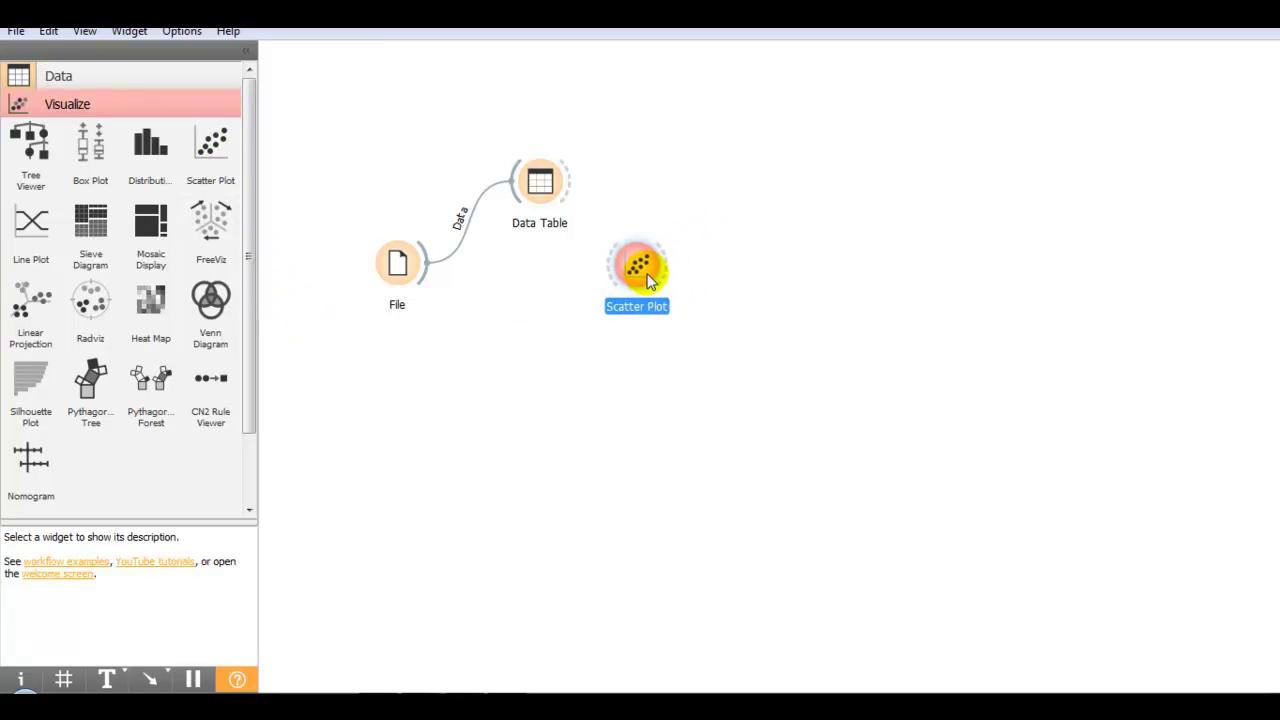
{"action": "left_click_drag", "start_coordinate": [420, 289], "coordinate": [620, 271]}
{"action": "double_click", "coordinate": [643, 280]}
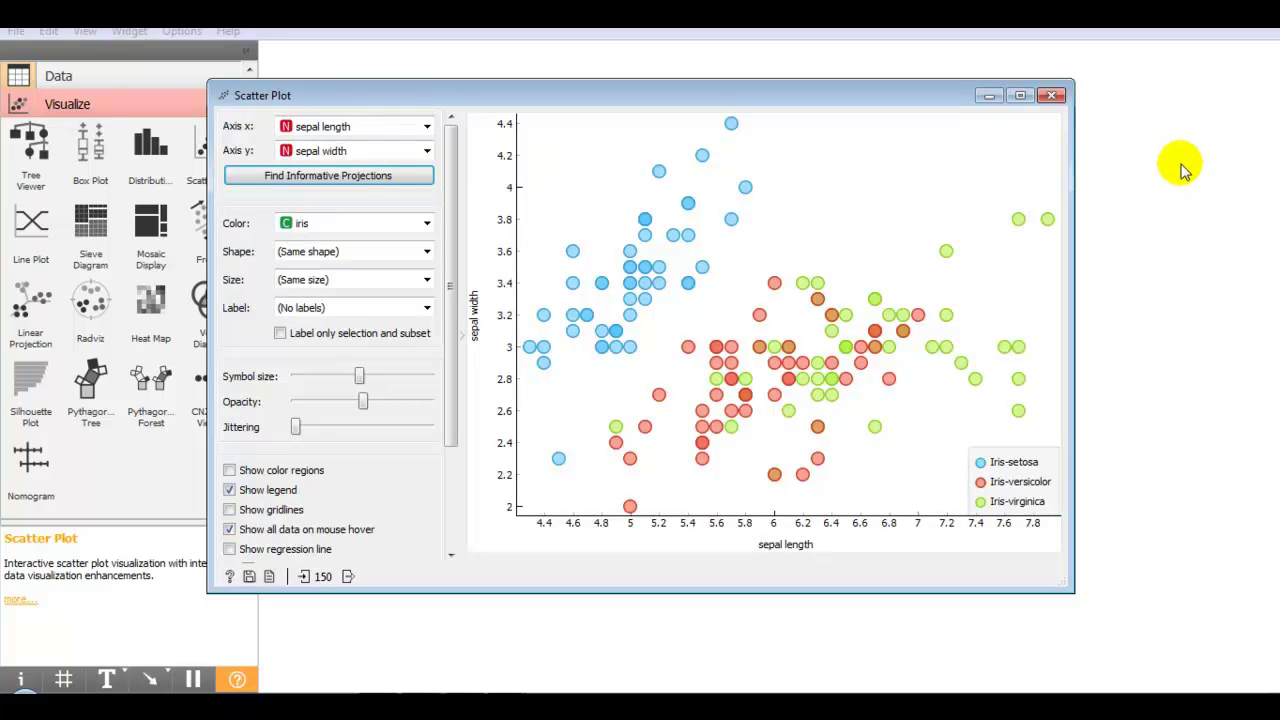
{"action": "left_click", "coordinate": [1051, 96]}
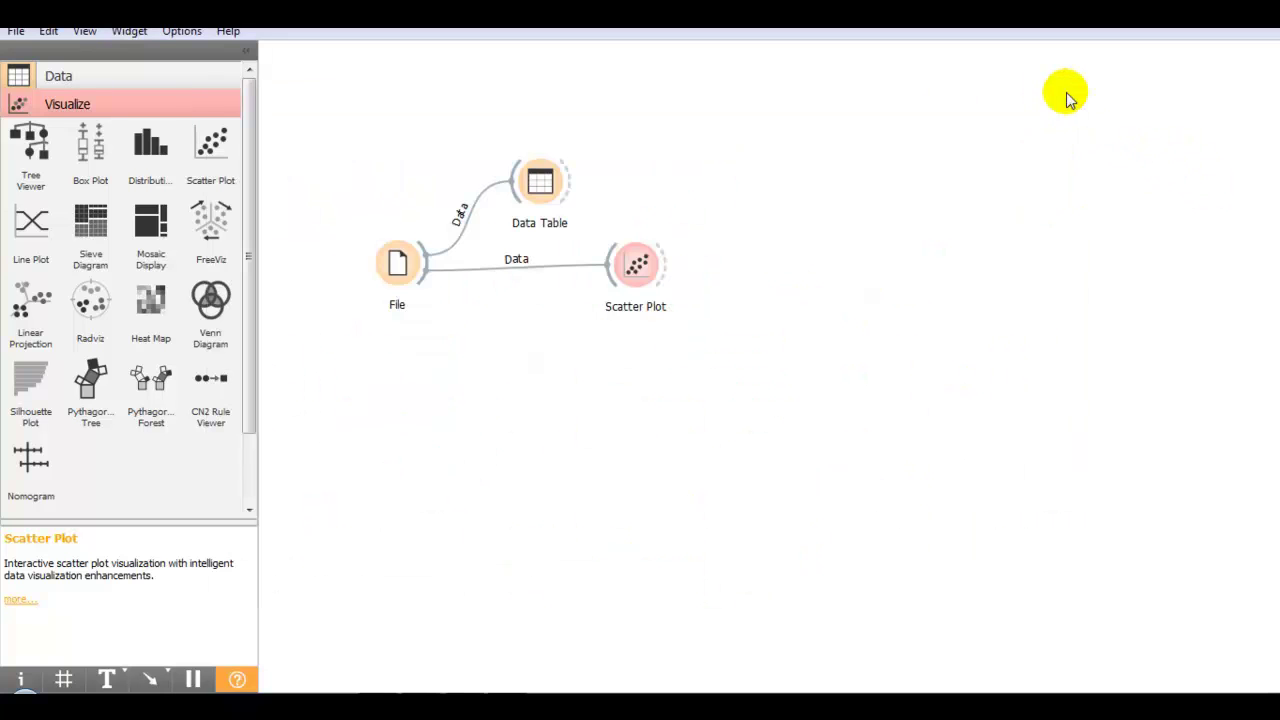
- Add a Distributions widget below the Scatter Plot widget and connect the File widget's output to it
{"action": "left_click", "coordinate": [150, 146]}
{"action": "left_click_drag", "start_coordinate": [770, 268], "coordinate": [639, 384]}
{"action": "left_click_drag", "start_coordinate": [420, 278], "coordinate": [625, 390]}
- View the distributions of sepal width, petal length and petal width in the Distributions widget and close its window
{"action": "double_click", "coordinate": [643, 383]}
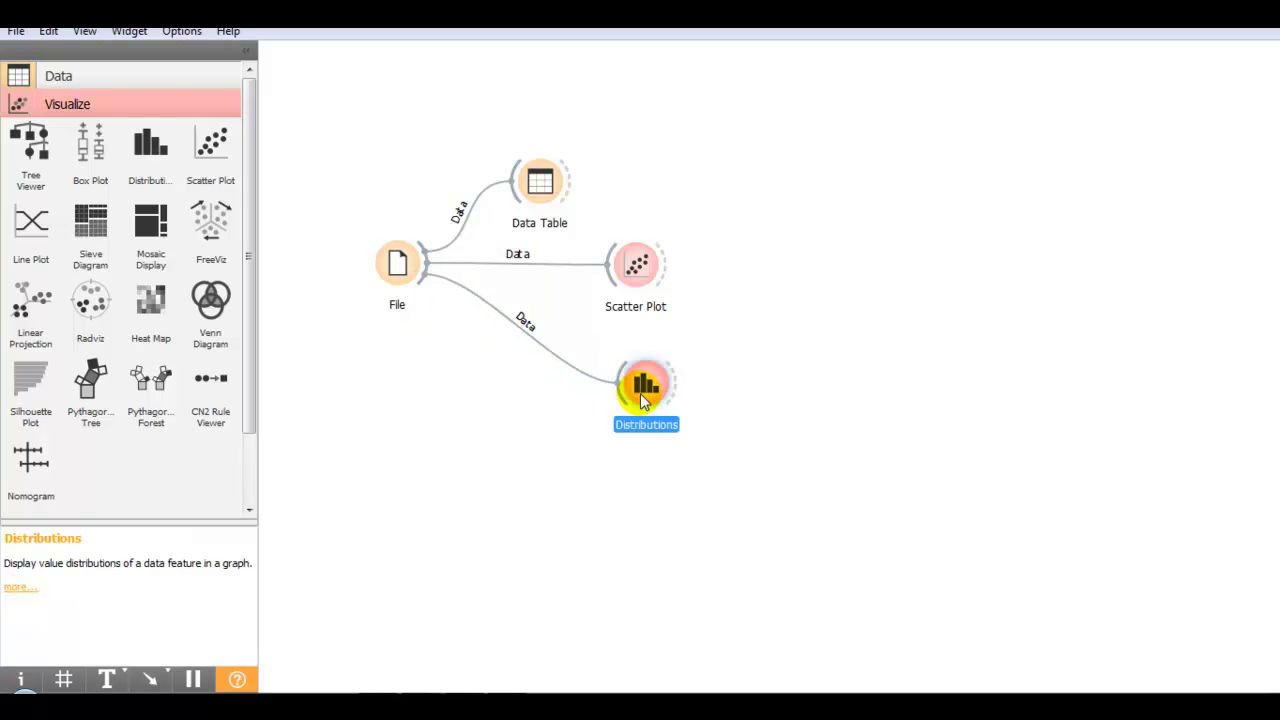
{"action": "left_click", "coordinate": [305, 168]}
{"action": "left_click", "coordinate": [292, 187]}
{"action": "left_click", "coordinate": [286, 205]}
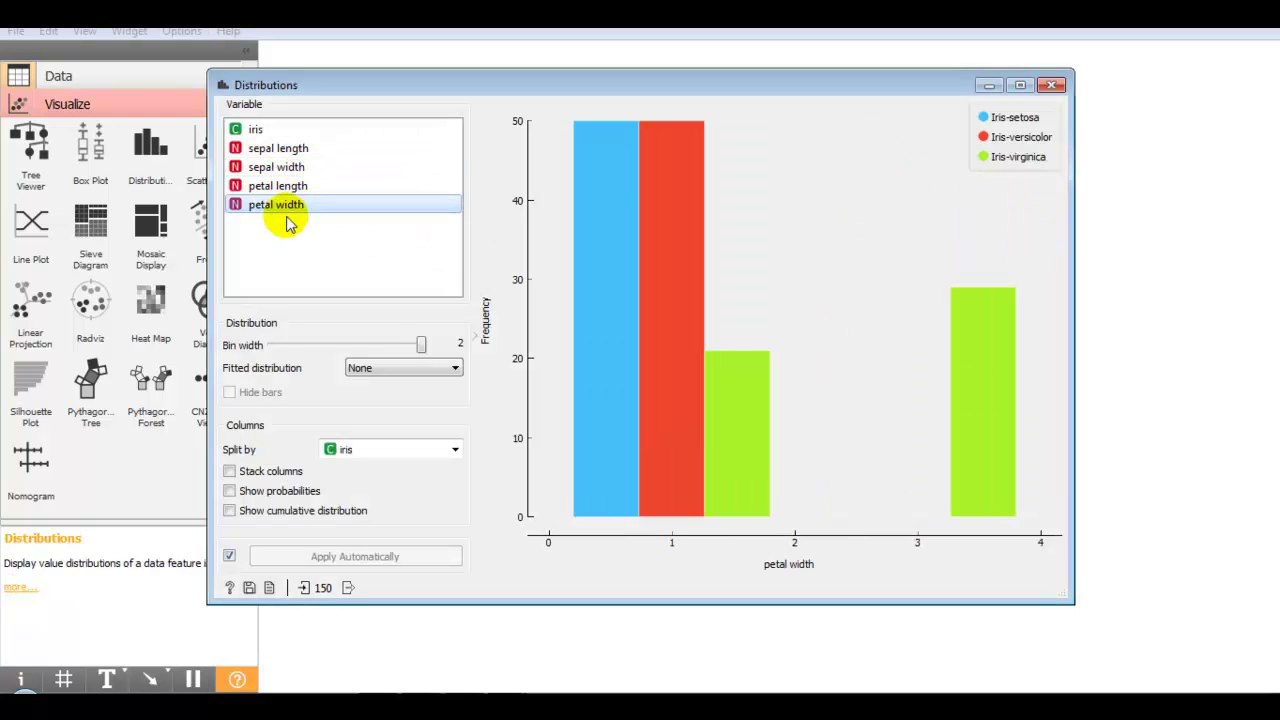
{"action": "left_click", "coordinate": [1050, 85]}
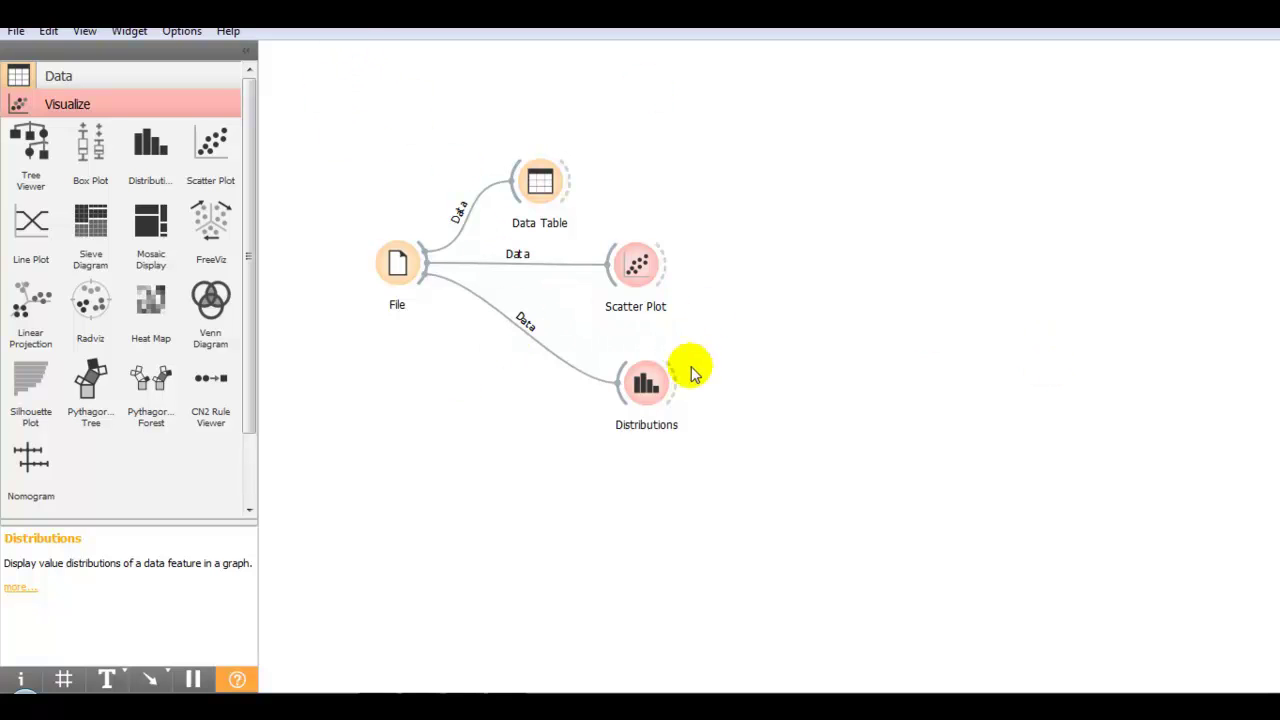
- Add an Impute widget fed by the File widget and open its imputation settings
{"action": "right_click", "coordinate": [484, 384]}
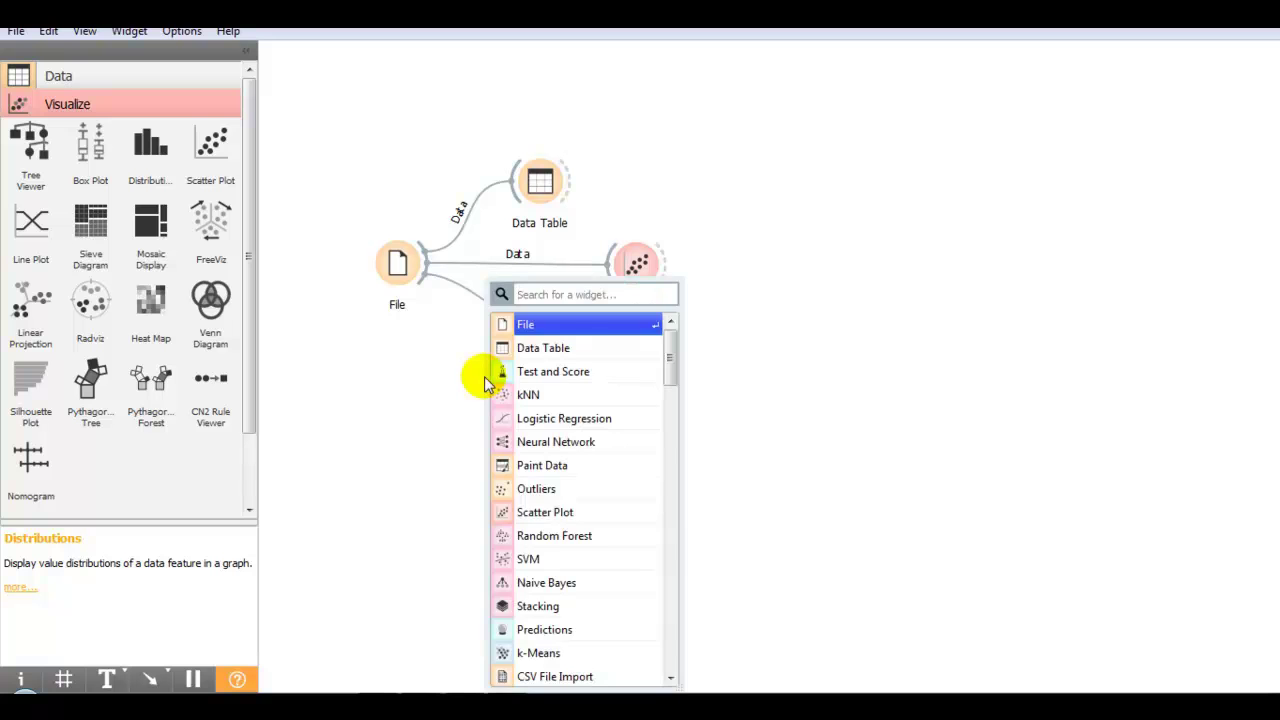
{"action": "type", "text": "IMPU"}
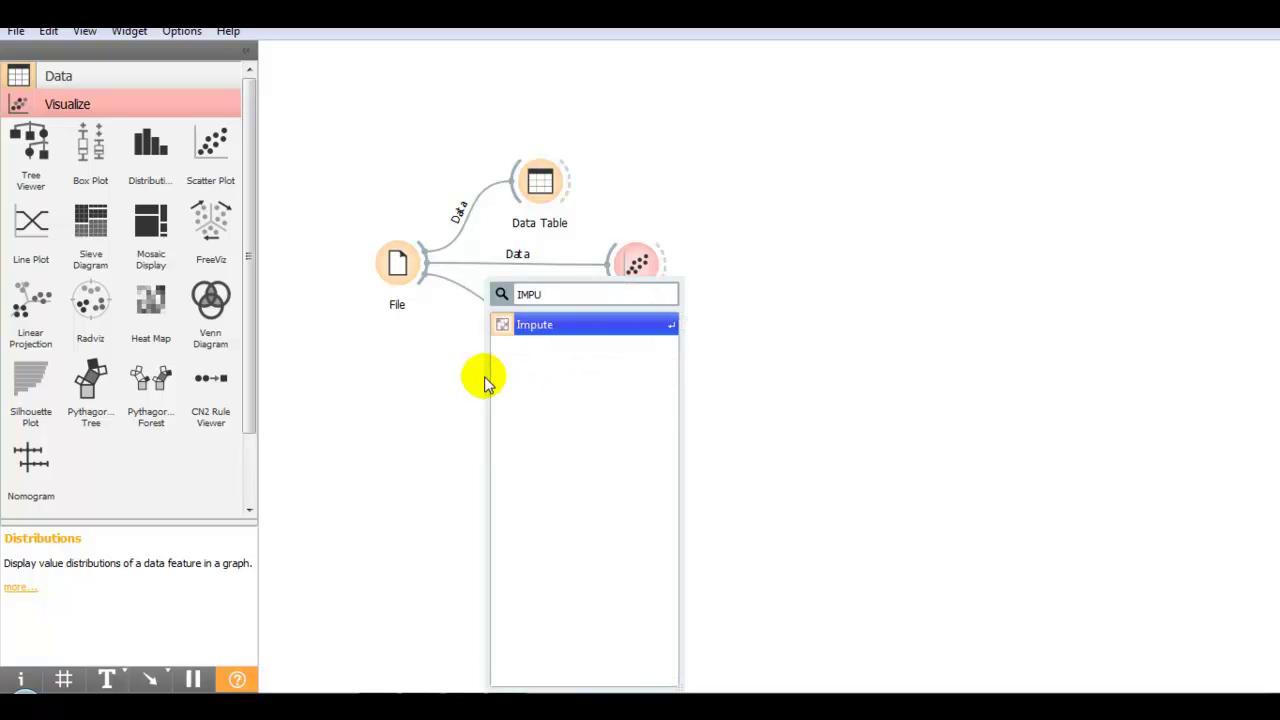
{"action": "key", "text": "Return"}
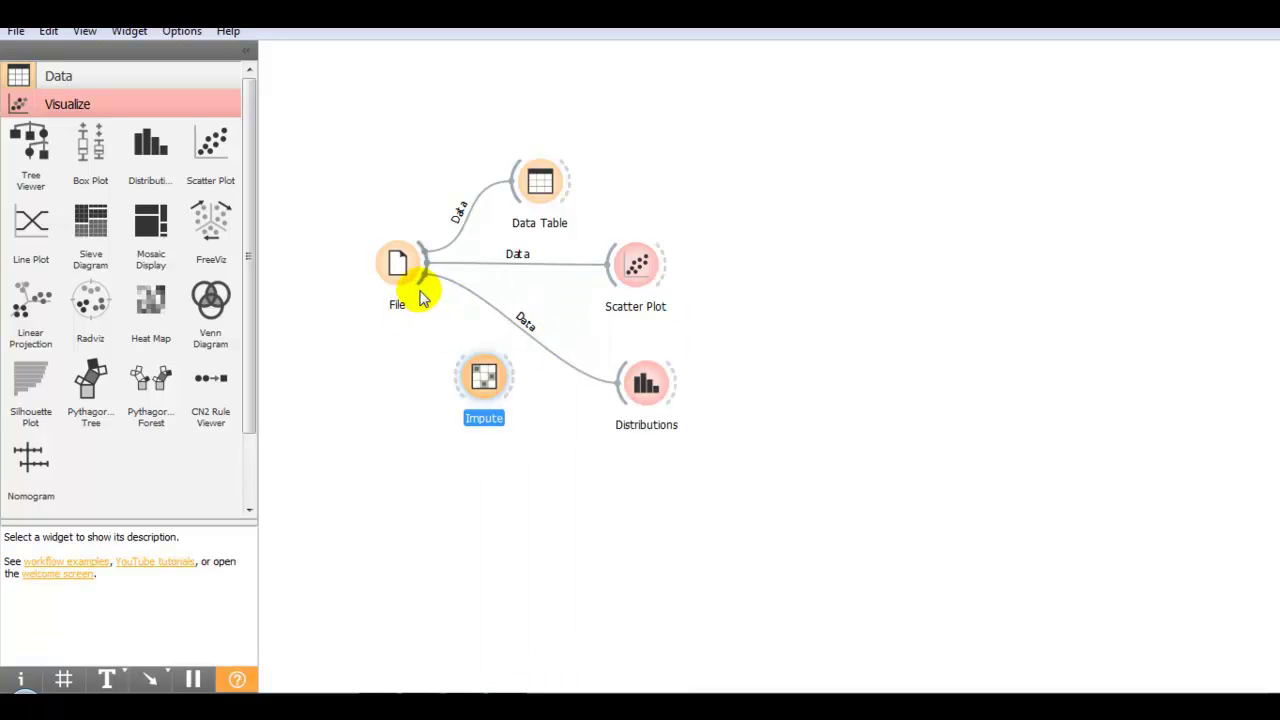
{"action": "left_click_drag", "start_coordinate": [421, 288], "coordinate": [455, 400]}
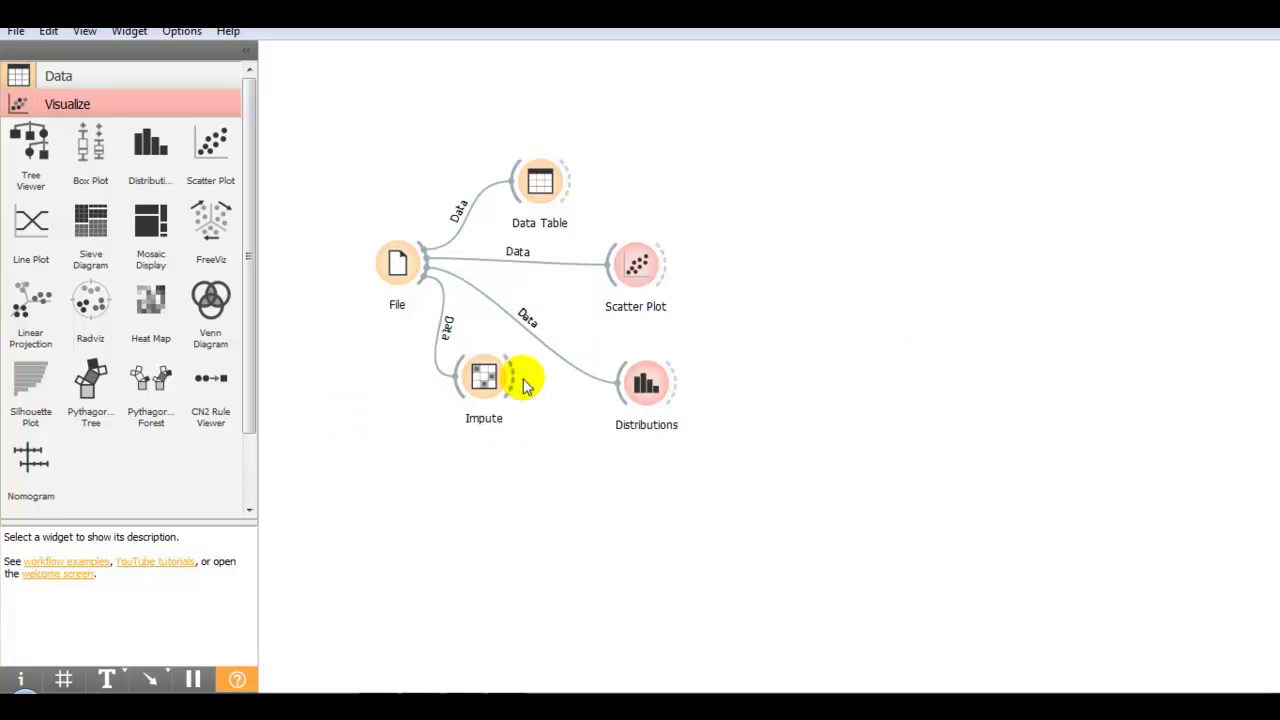
{"action": "double_click", "coordinate": [485, 378]}
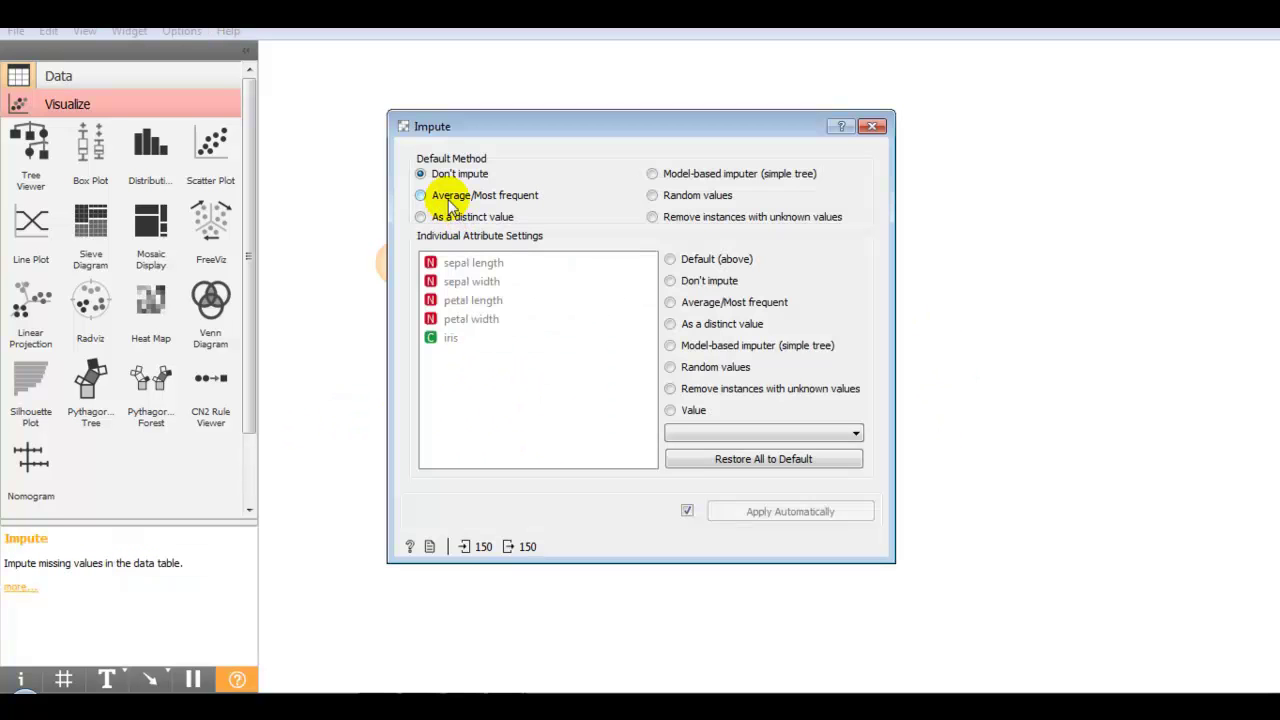
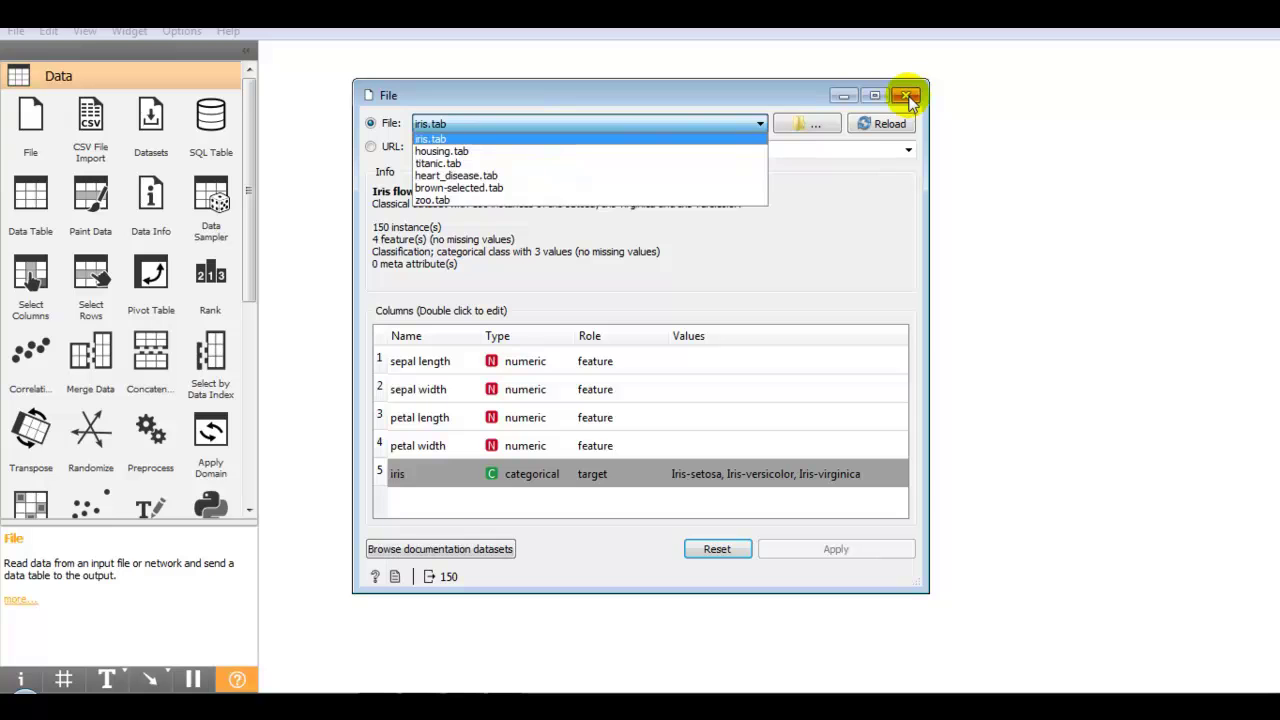
- Close the File widget's window and add a Data Table widget connected to the File widget's output
{"action": "left_click", "coordinate": [907, 96]}
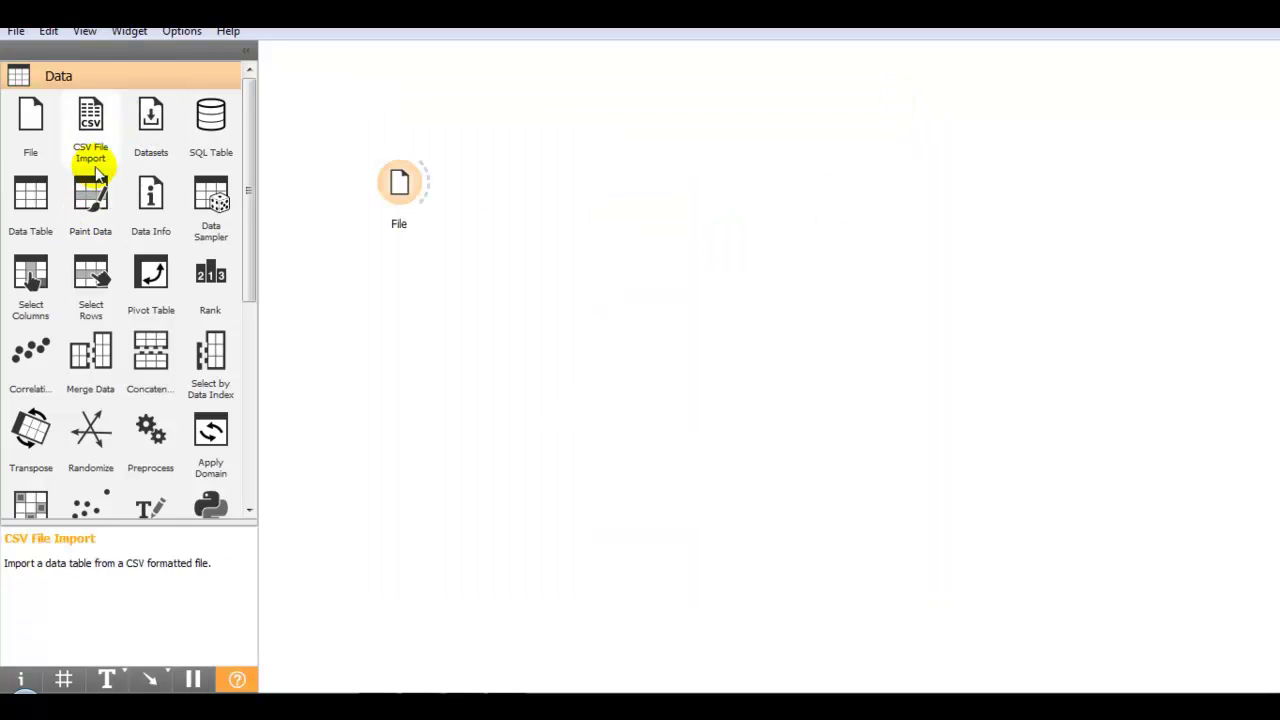
{"action": "left_click", "coordinate": [30, 200]}
{"action": "left_click_drag", "start_coordinate": [551, 180], "coordinate": [571, 80]}
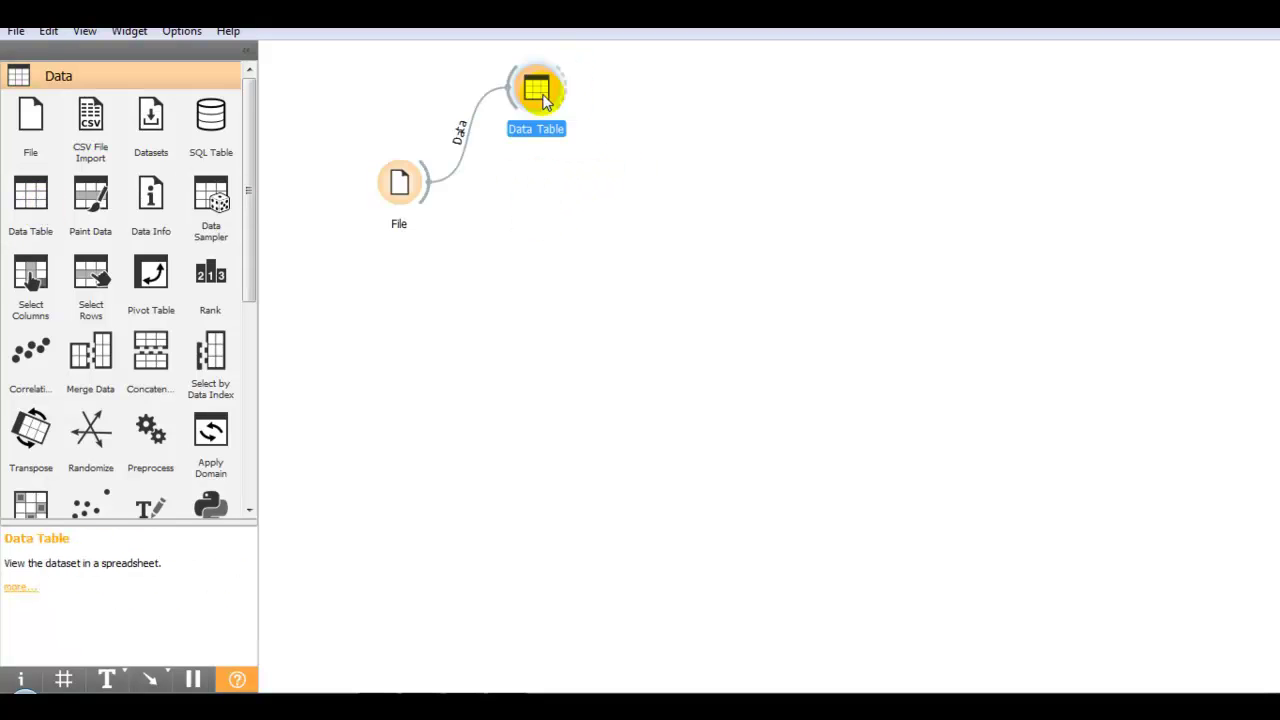
- View the iris data rows in the Data Table widget and close its window
{"action": "double_click", "coordinate": [540, 182]}
{"action": "left_click_drag", "start_coordinate": [1000, 157], "coordinate": [1000, 94]}
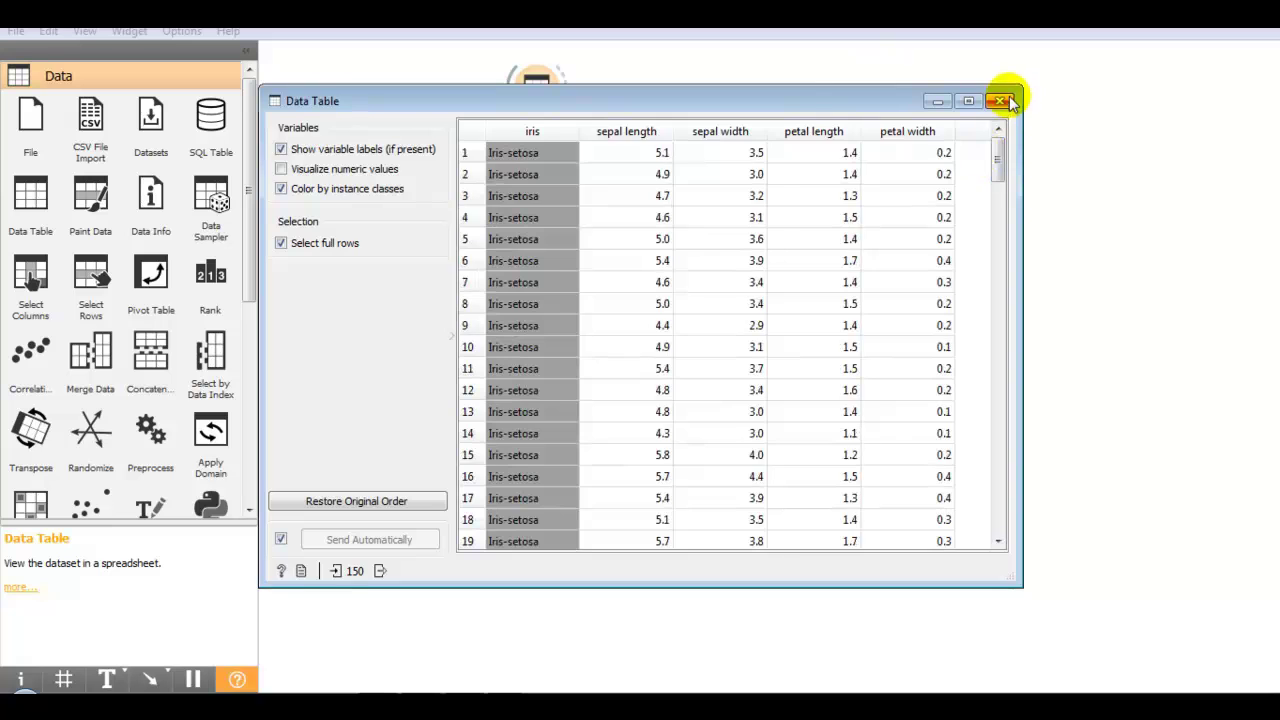
{"action": "left_click", "coordinate": [999, 101]}
- Add a Scatter Plot widget fed by the File widget and view its sepal length versus sepal width plot
{"action": "left_click_drag", "start_coordinate": [252, 272], "coordinate": [249, 500]}
{"action": "left_click", "coordinate": [51, 424]}
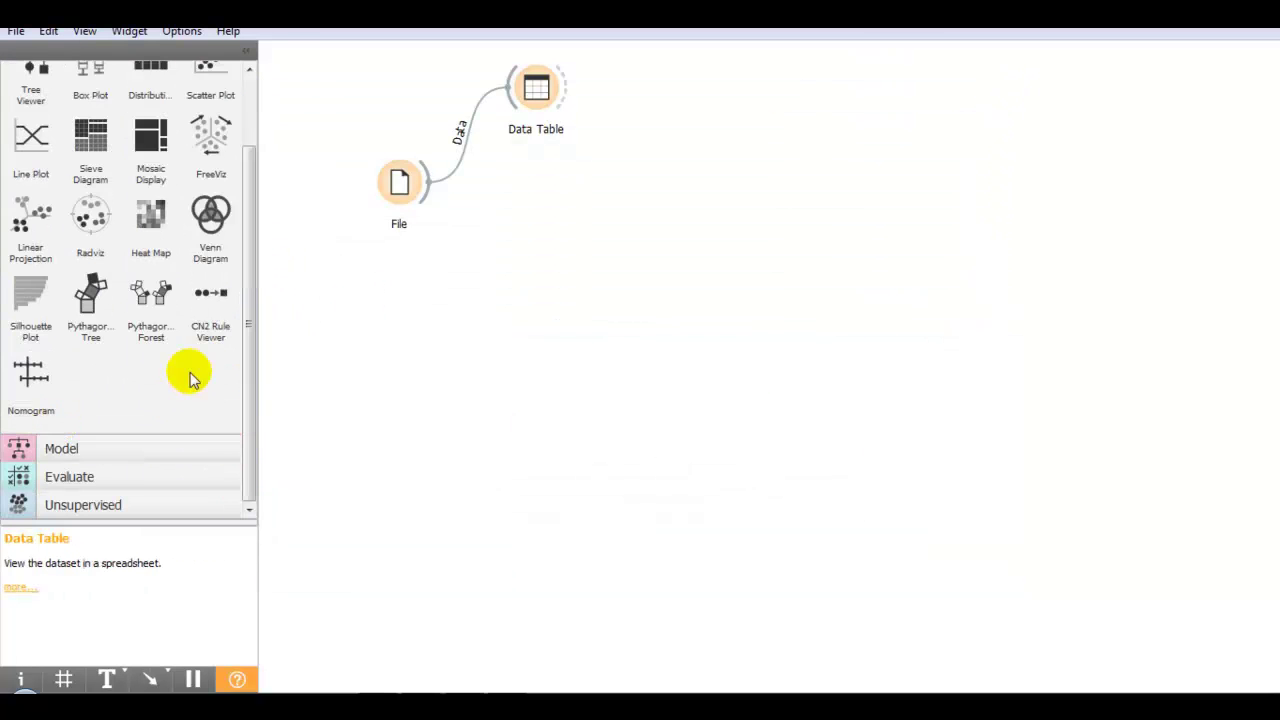
{"action": "left_click_drag", "start_coordinate": [251, 251], "coordinate": [260, 145]}
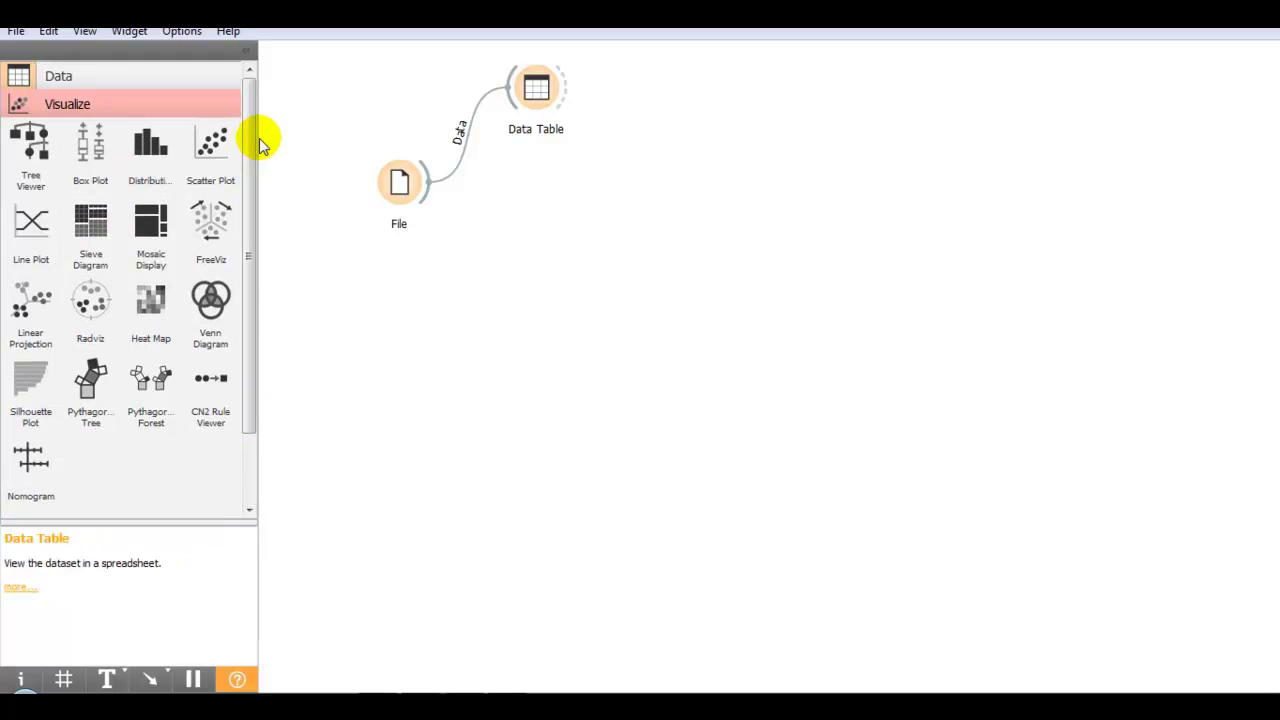
{"action": "left_click", "coordinate": [211, 152]}
{"action": "left_click_drag", "start_coordinate": [422, 190], "coordinate": [668, 88]}
{"action": "double_click", "coordinate": [674, 88]}
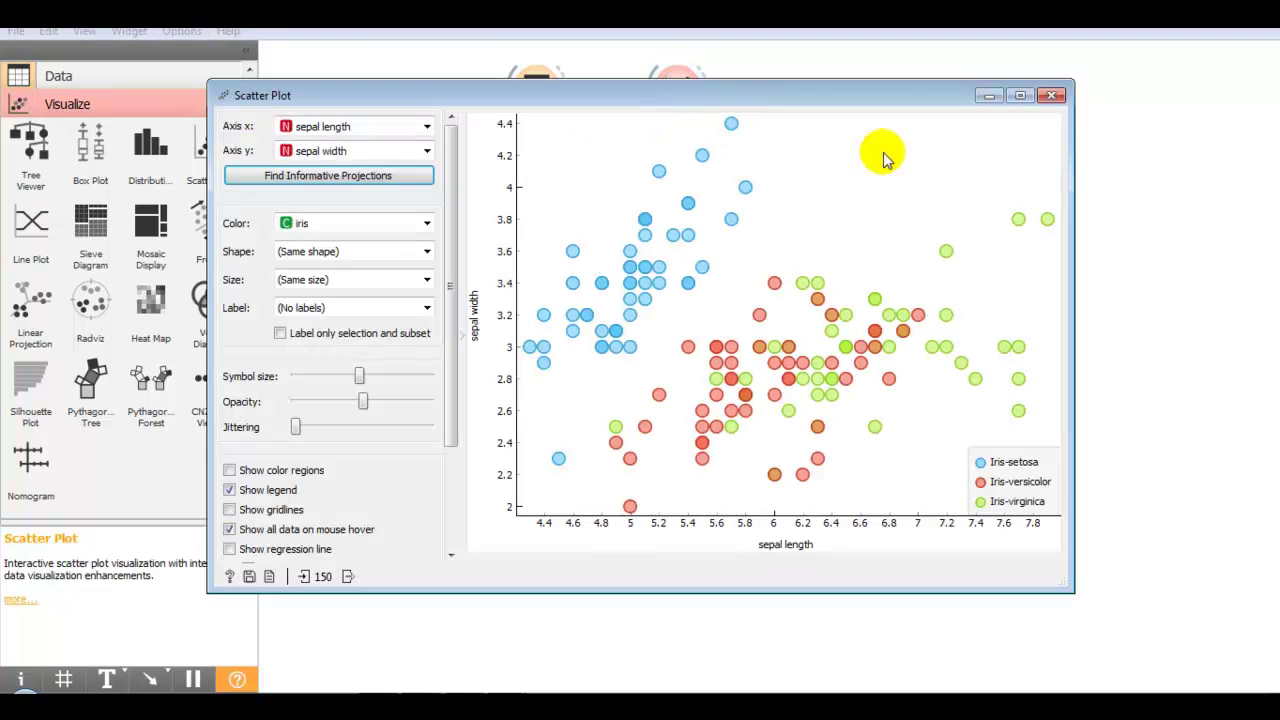
{"action": "left_click", "coordinate": [1051, 96]}
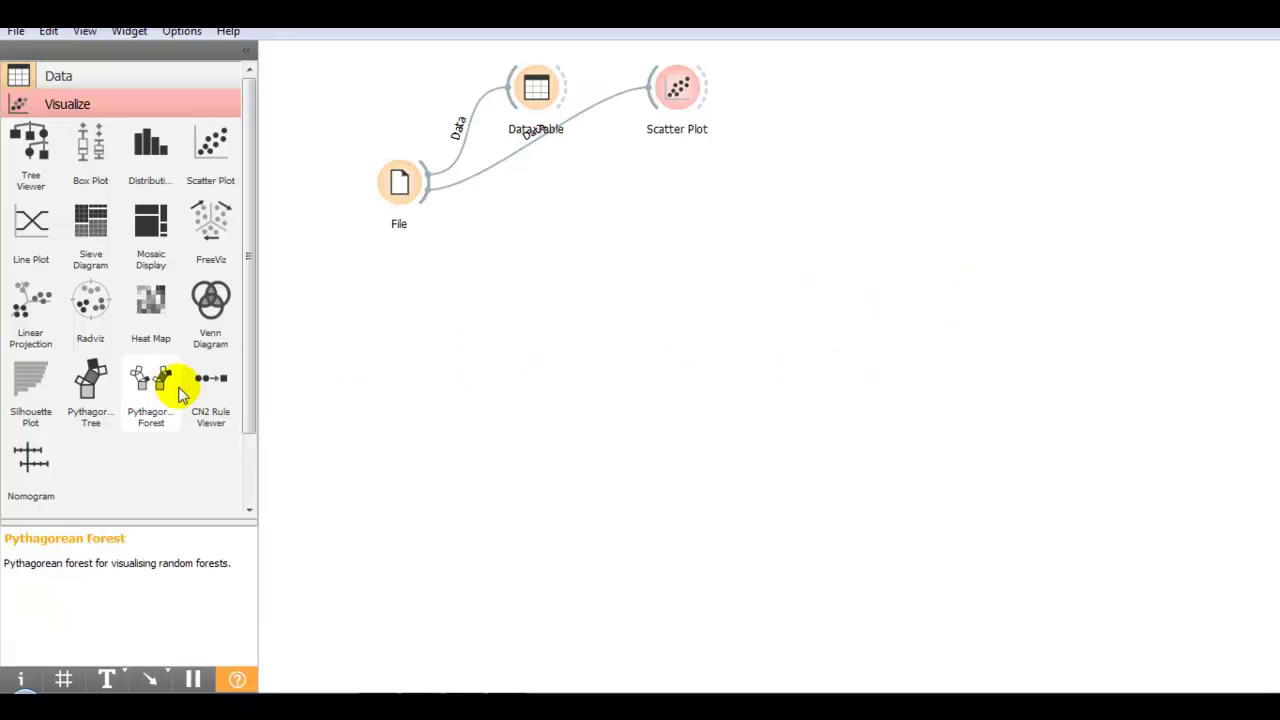
- Add a Logistic Regression widget and place it below the File widget
{"action": "left_click_drag", "start_coordinate": [251, 400], "coordinate": [251, 491]}
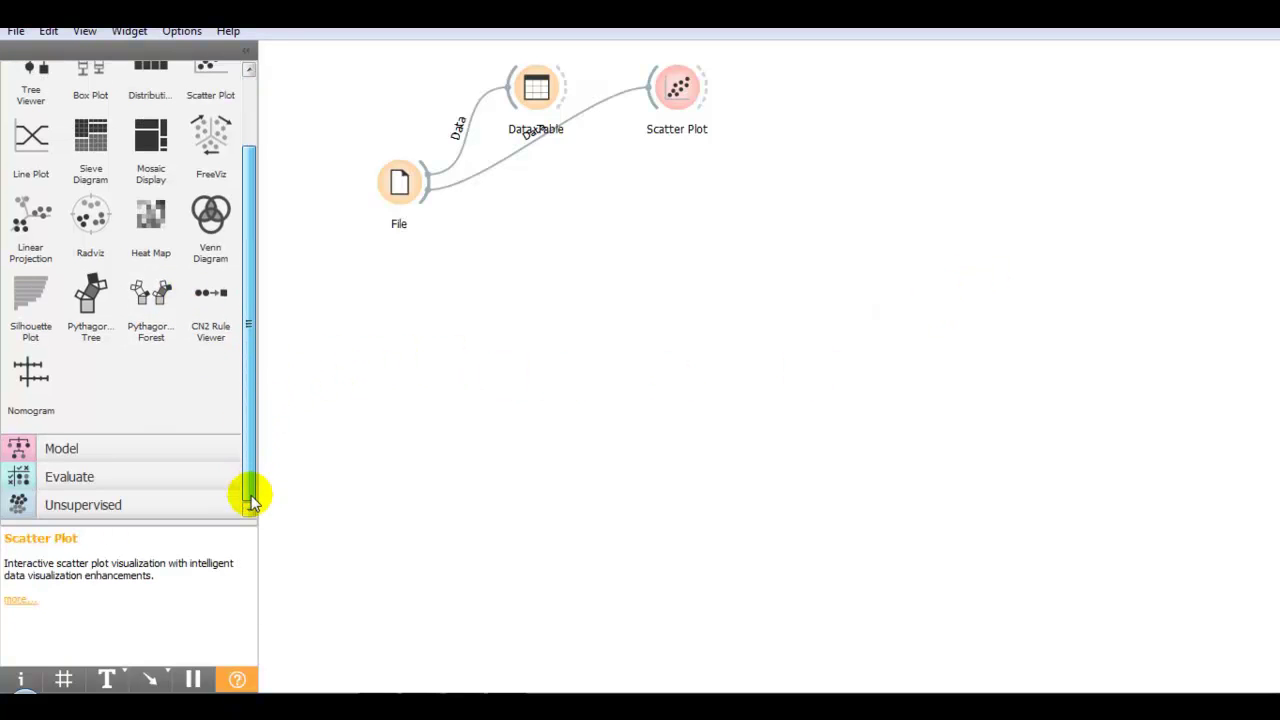
{"action": "left_click", "coordinate": [83, 456]}
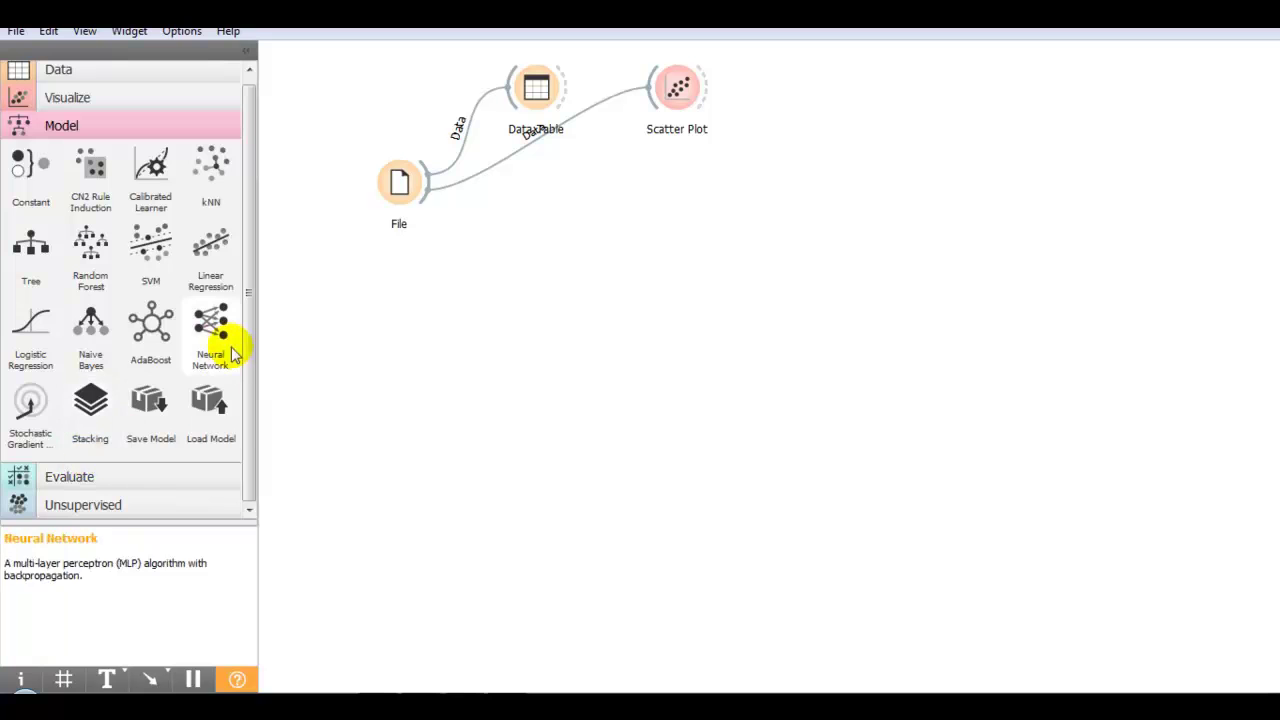
{"action": "left_click", "coordinate": [30, 340]}
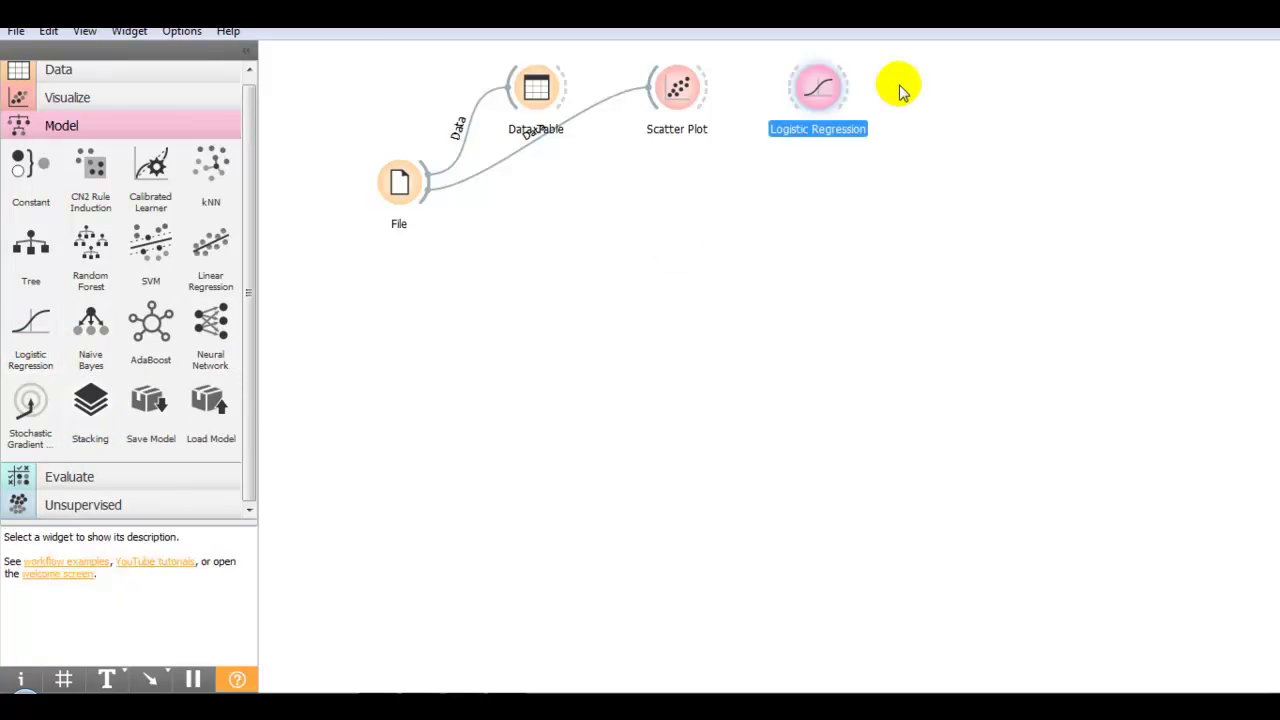
{"action": "left_click_drag", "start_coordinate": [821, 80], "coordinate": [414, 288]}
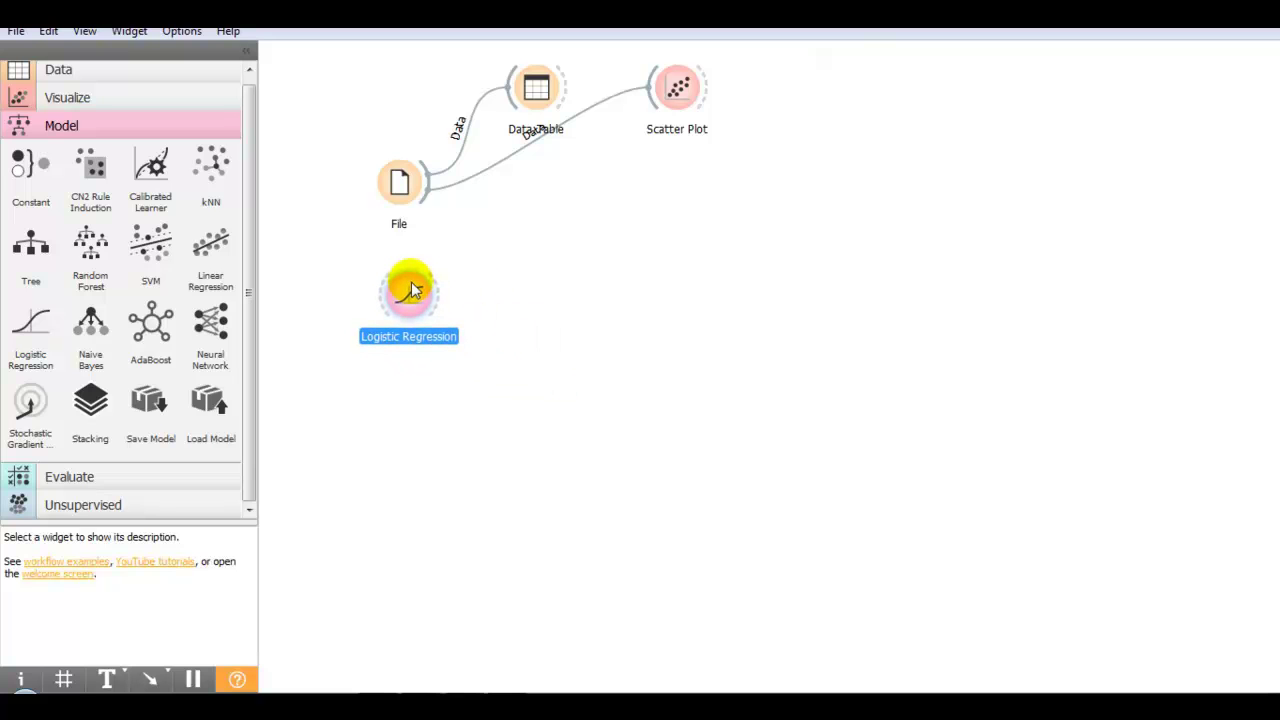
{"action": "left_click", "coordinate": [617, 300]}
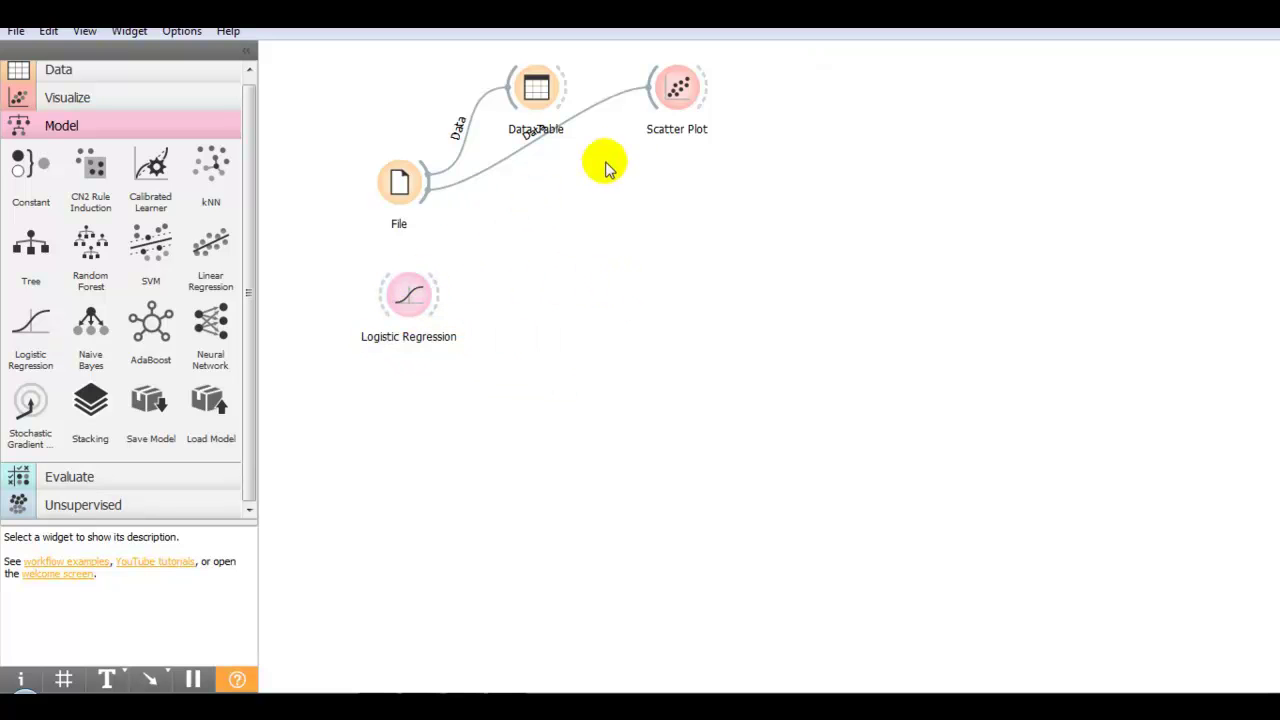
- Look through the iris rows in the Data Table widget and close its window
{"action": "double_click", "coordinate": [530, 87]}
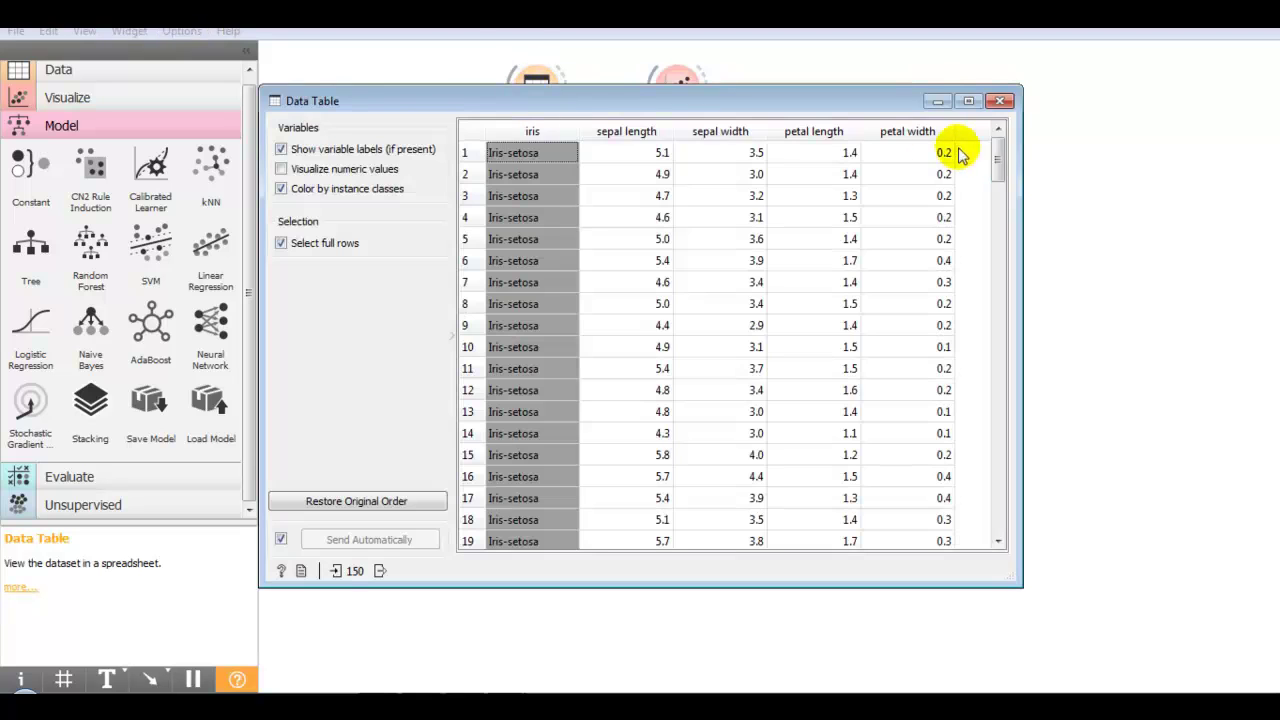
{"action": "left_click_drag", "start_coordinate": [998, 163], "coordinate": [1029, 530]}
{"action": "left_click", "coordinate": [999, 101]}
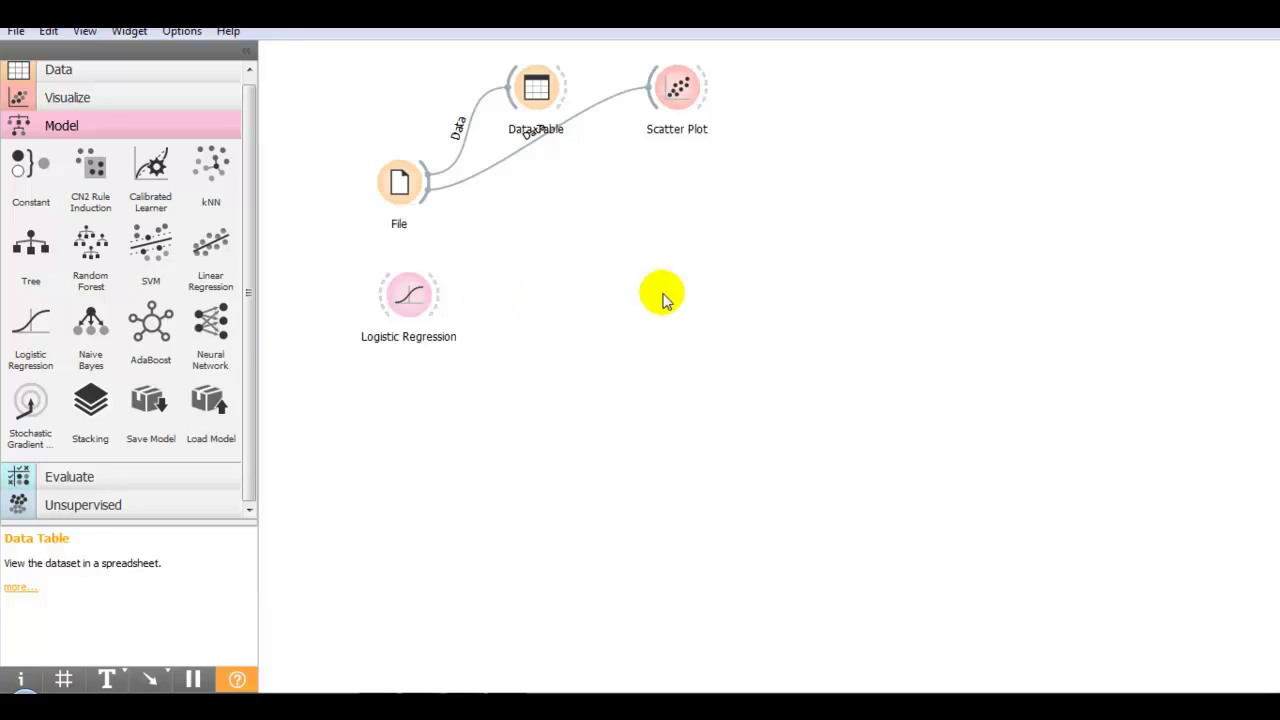
- Add a Test and Score widget fed by the File and Logistic Regression widgets and open its evaluation results
{"action": "right_click", "coordinate": [644, 224]}
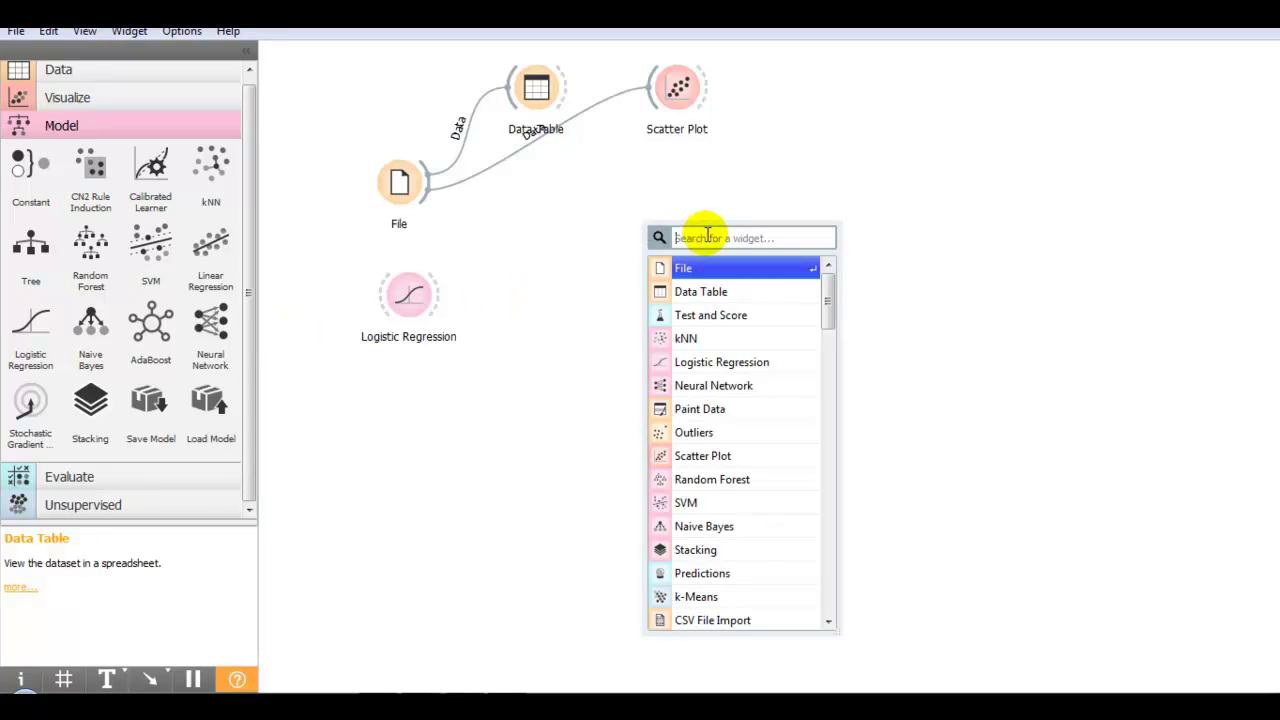
{"action": "type", "text": "test"}
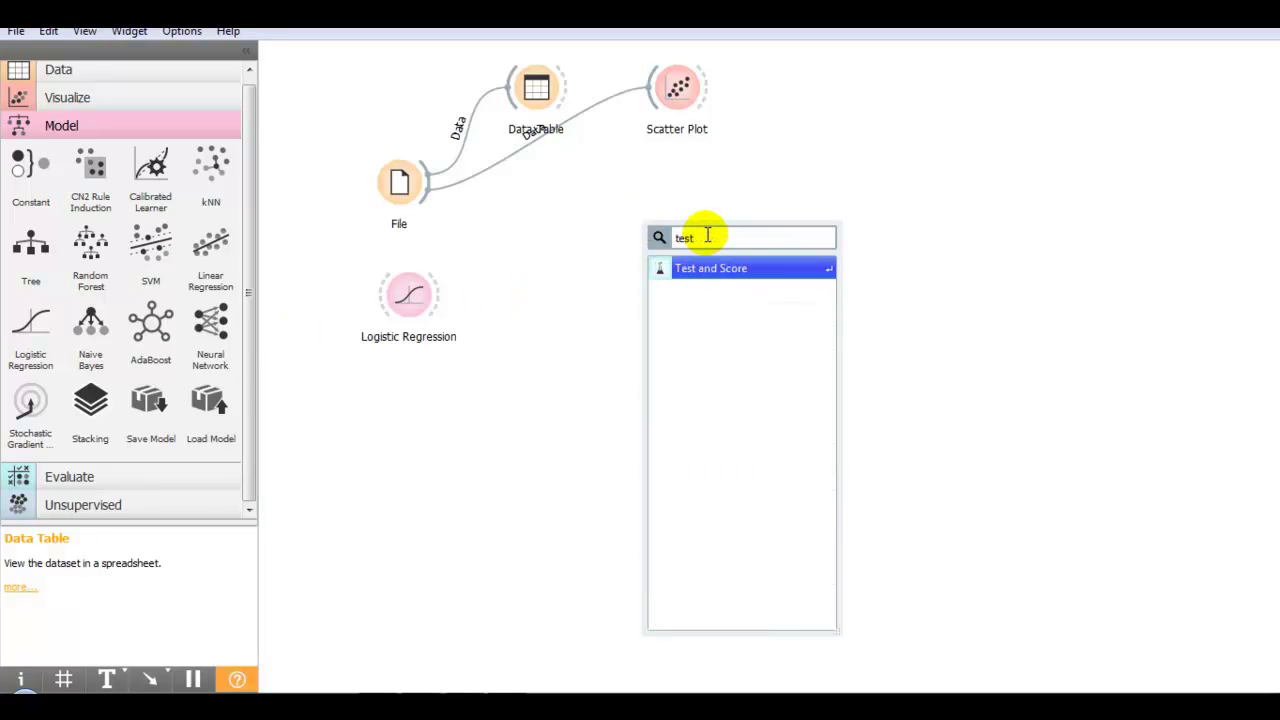
{"action": "key", "text": "Return"}
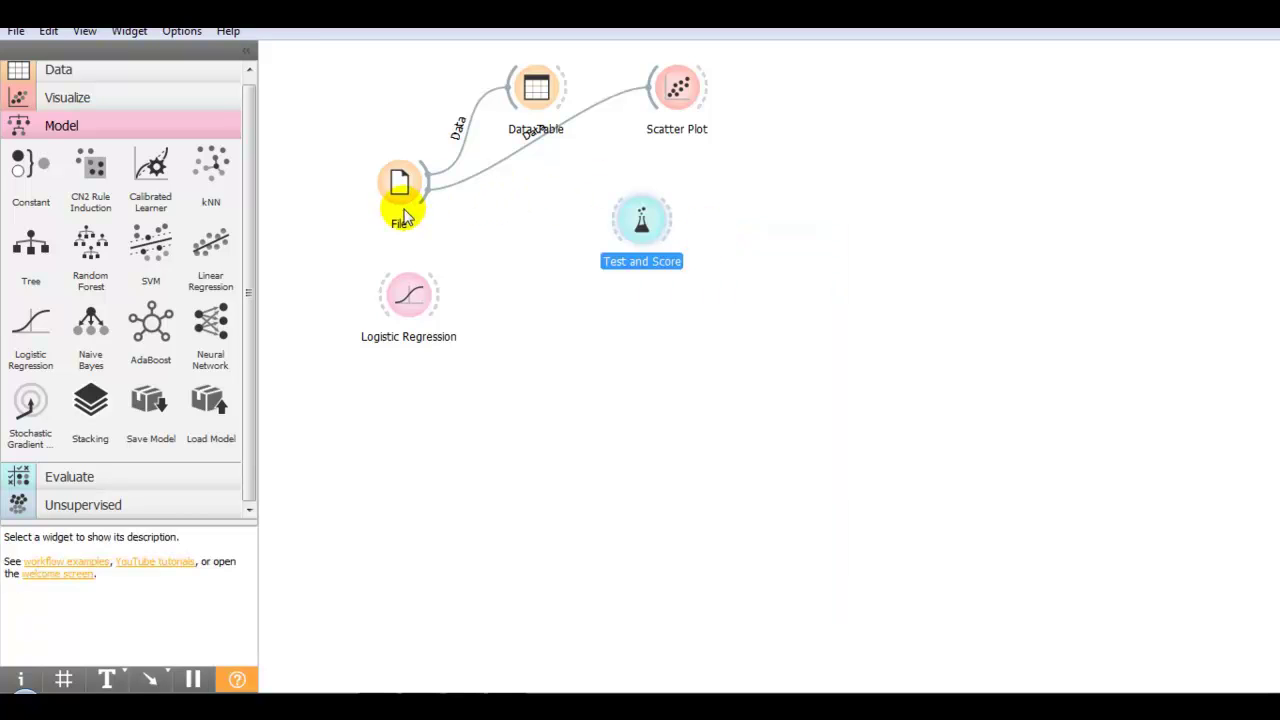
{"action": "left_click_drag", "start_coordinate": [424, 206], "coordinate": [620, 218]}
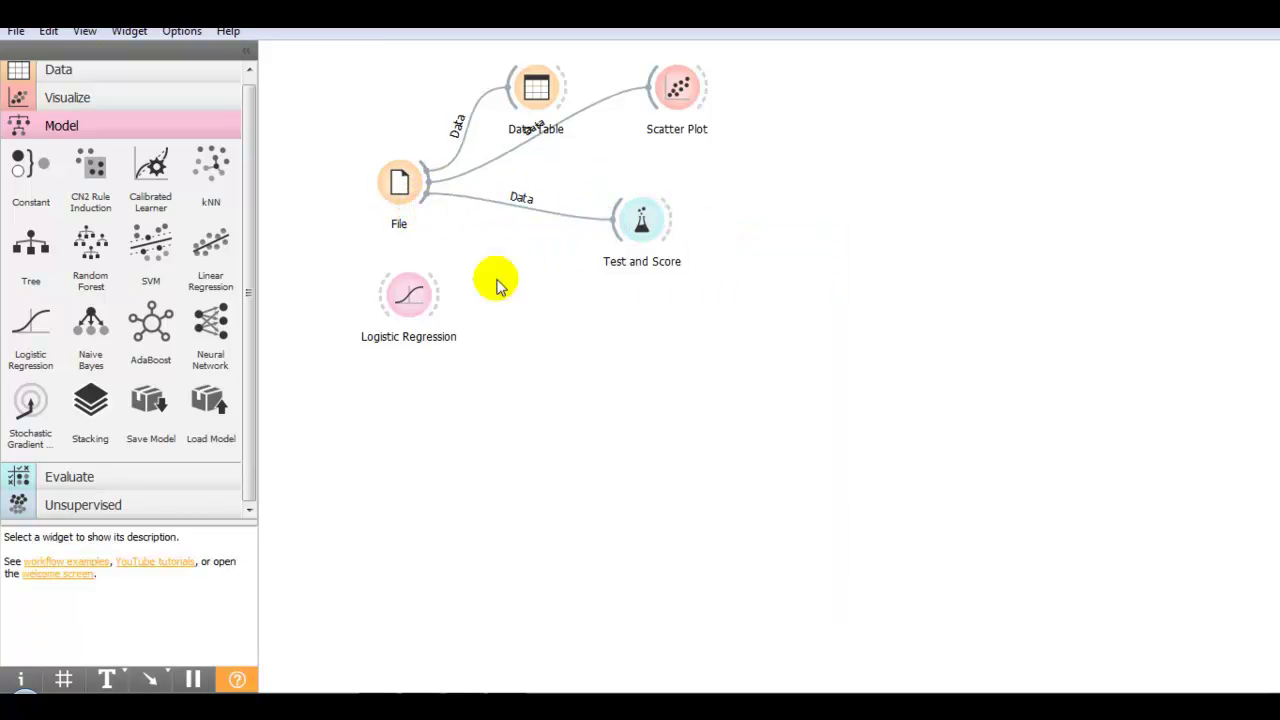
{"action": "left_click_drag", "start_coordinate": [440, 305], "coordinate": [620, 220]}
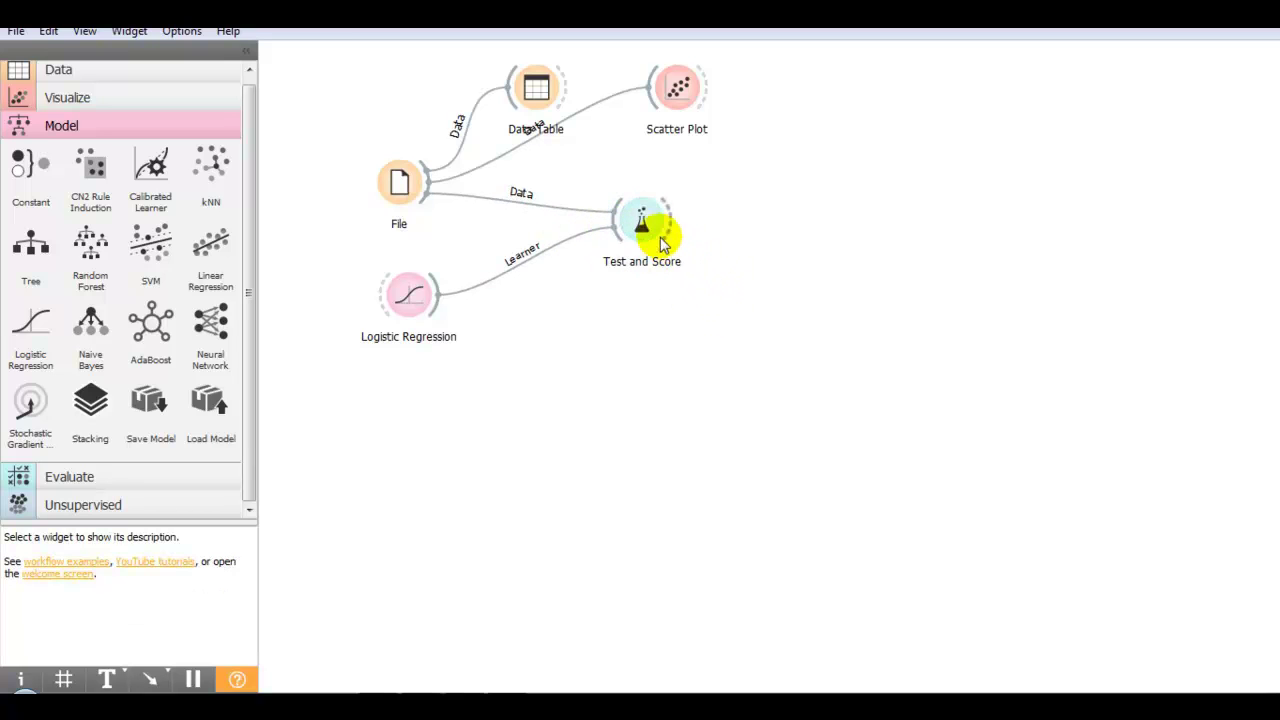
{"action": "double_click", "coordinate": [642, 220]}
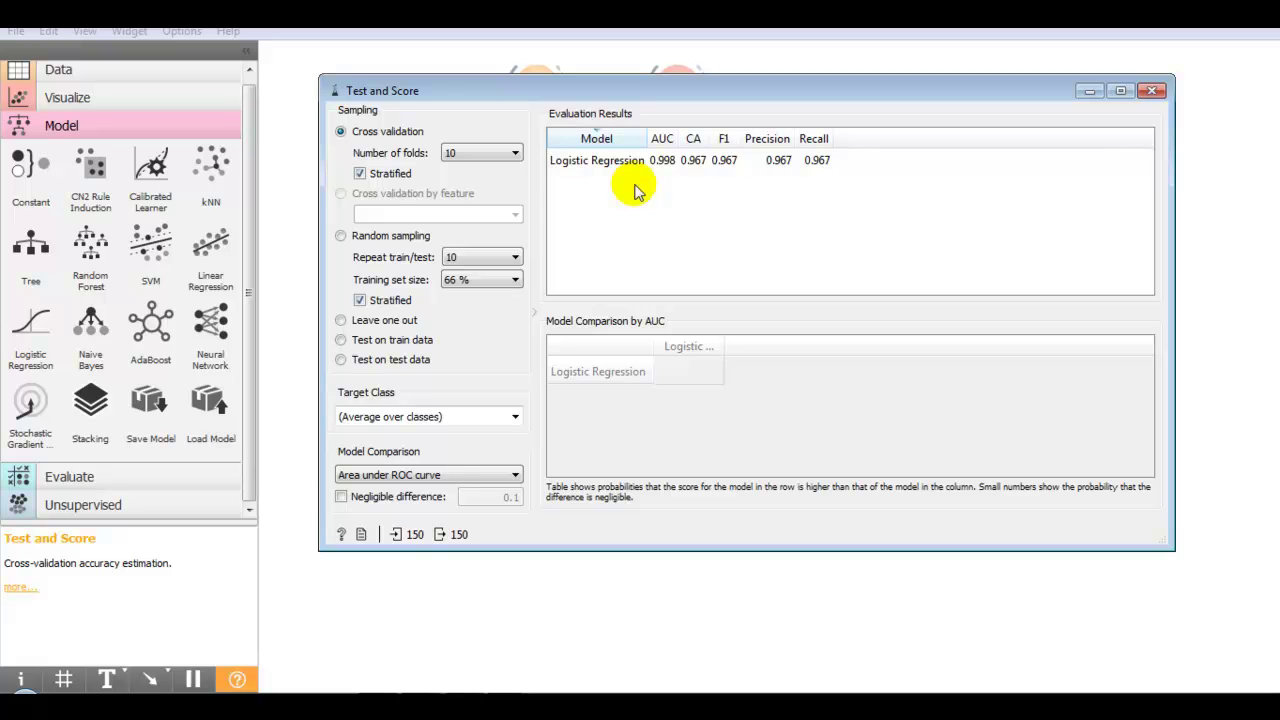
- Add an SVM widget below Logistic Regression, feed it into Test and Score as a learner, and view the evaluation results
{"action": "left_click", "coordinate": [1153, 92]}
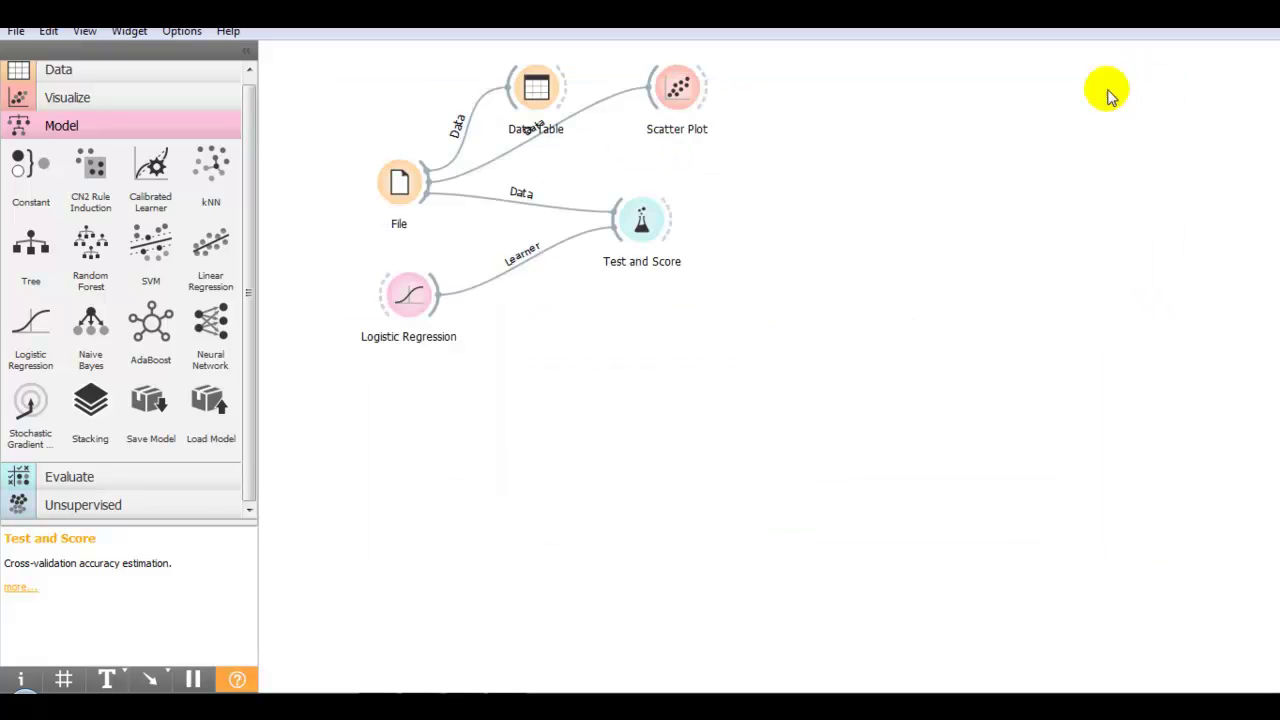
{"action": "left_click", "coordinate": [147, 255]}
{"action": "left_click_drag", "start_coordinate": [781, 228], "coordinate": [615, 248]}
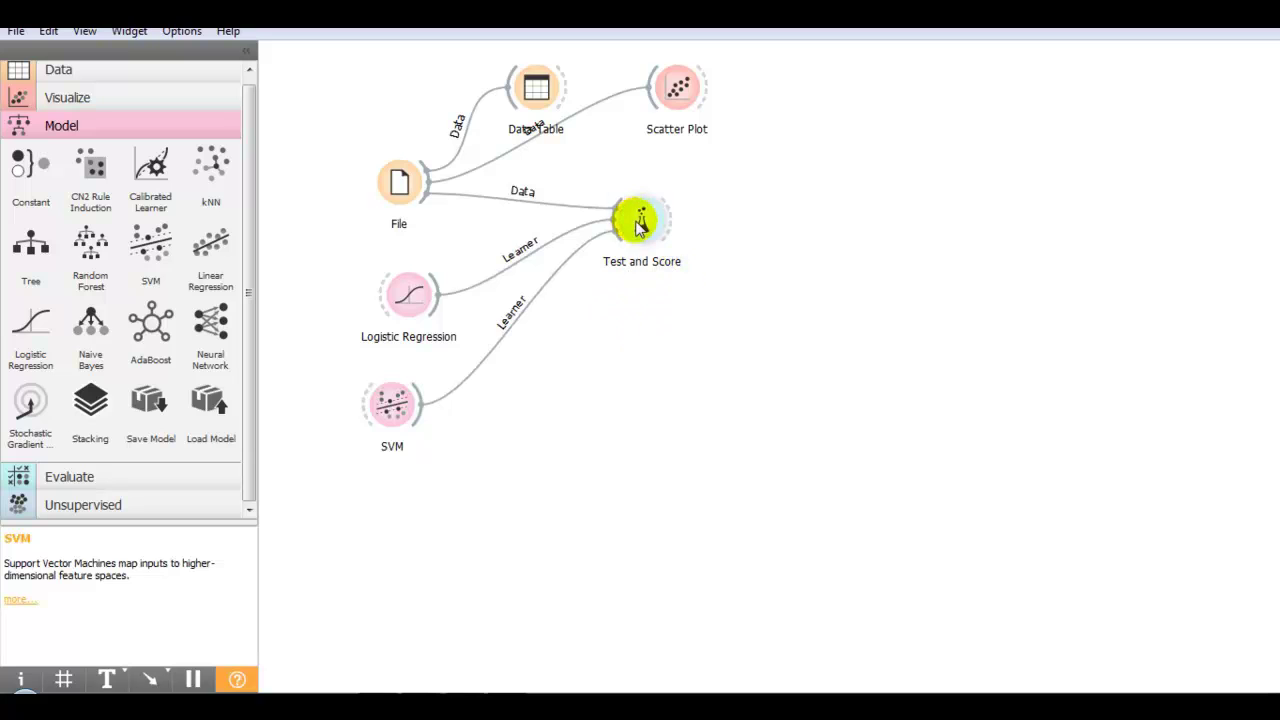
{"action": "double_click", "coordinate": [638, 216]}
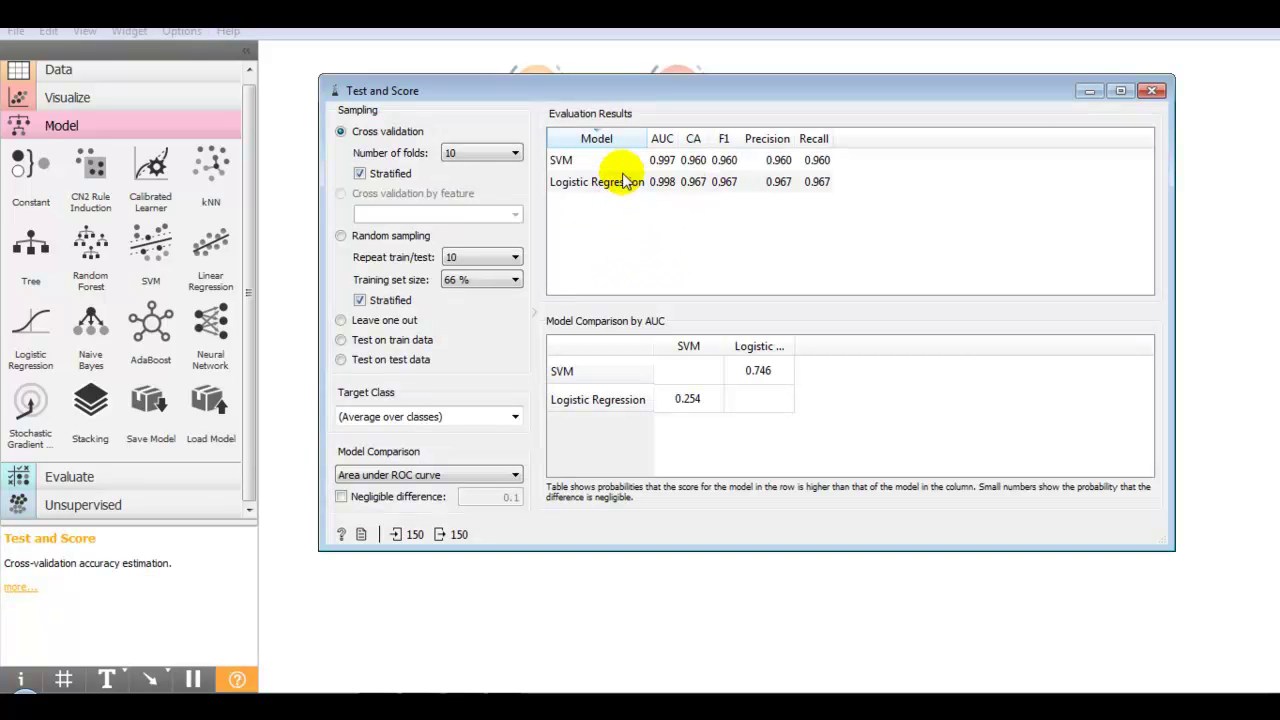
{"action": "left_click", "coordinate": [1152, 91]}
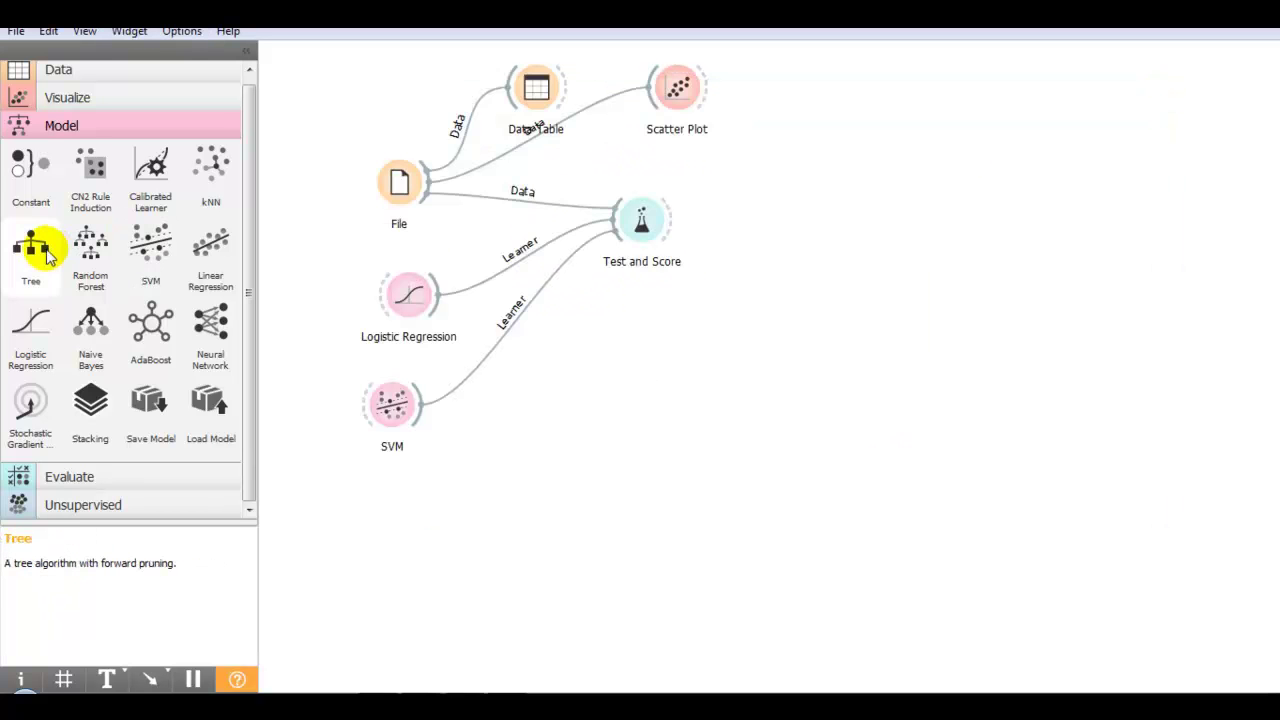
- Add a Tree widget below SVM, feed it into Test and Score as a learner, and compare the model scores
{"action": "left_click_drag", "start_coordinate": [33, 250], "coordinate": [568, 452]}
{"action": "left_click_drag", "start_coordinate": [543, 408], "coordinate": [622, 238]}
{"action": "double_click", "coordinate": [659, 220]}
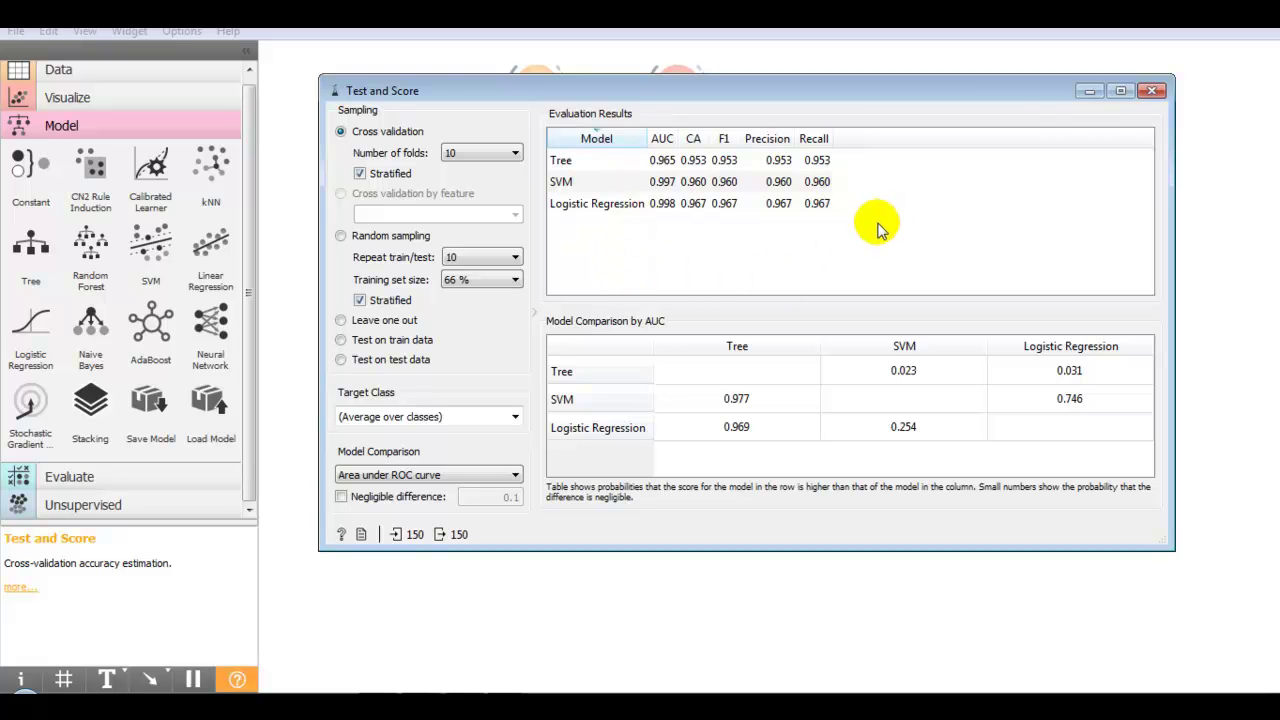
{"action": "left_click", "coordinate": [1155, 92]}
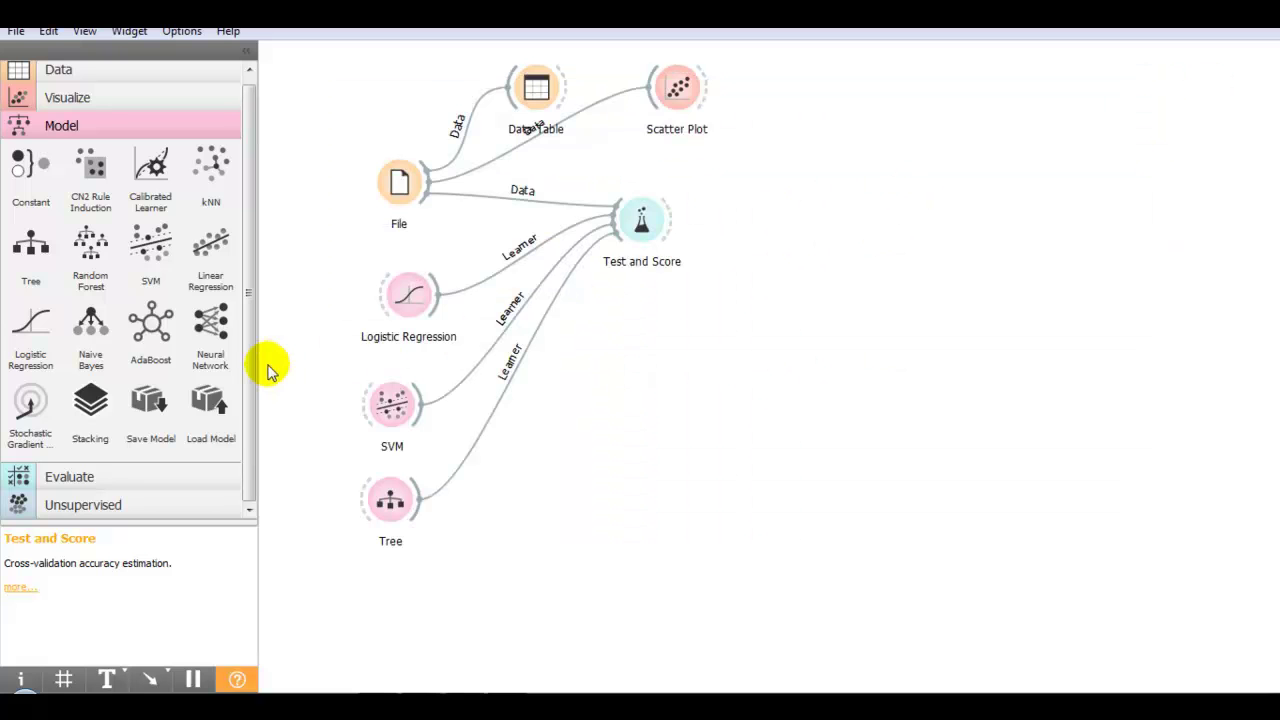
- Add a Neural Network widget below Tree, link it to Test and Score as a learner, and review the evaluation results
{"action": "left_click", "coordinate": [213, 335]}
{"action": "left_click_drag", "start_coordinate": [563, 516], "coordinate": [636, 222]}
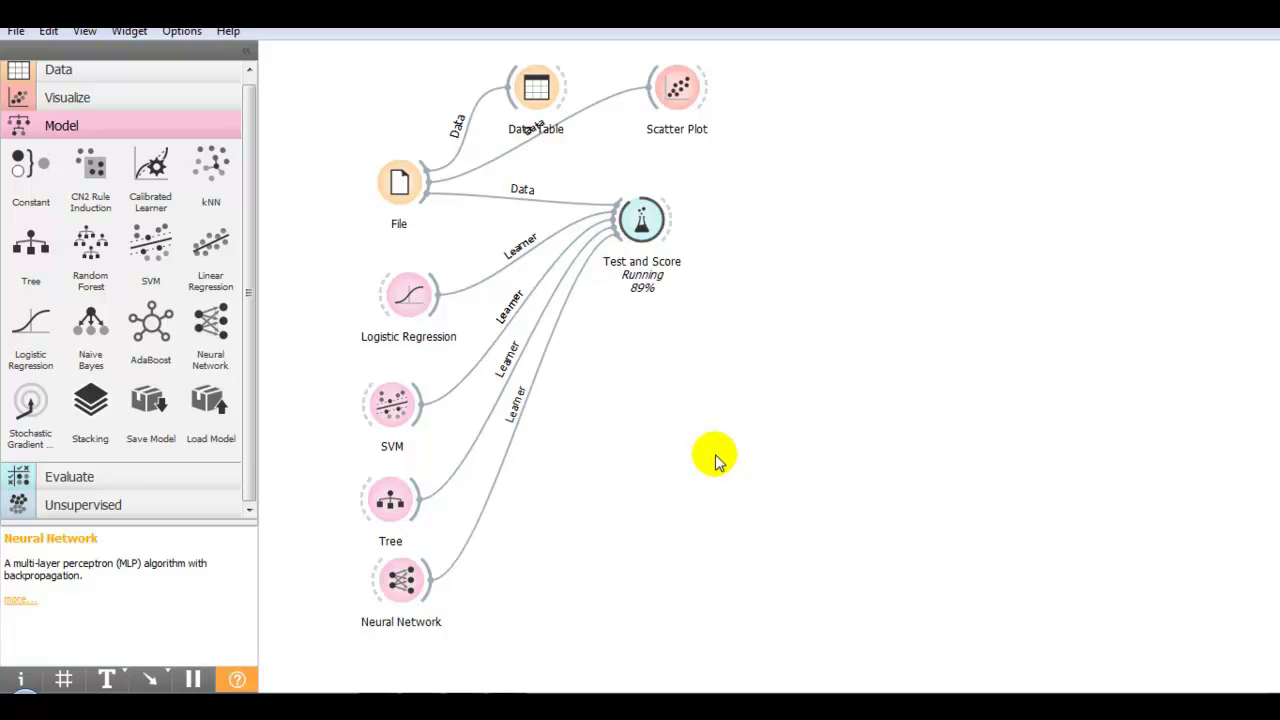
{"action": "double_click", "coordinate": [641, 220]}
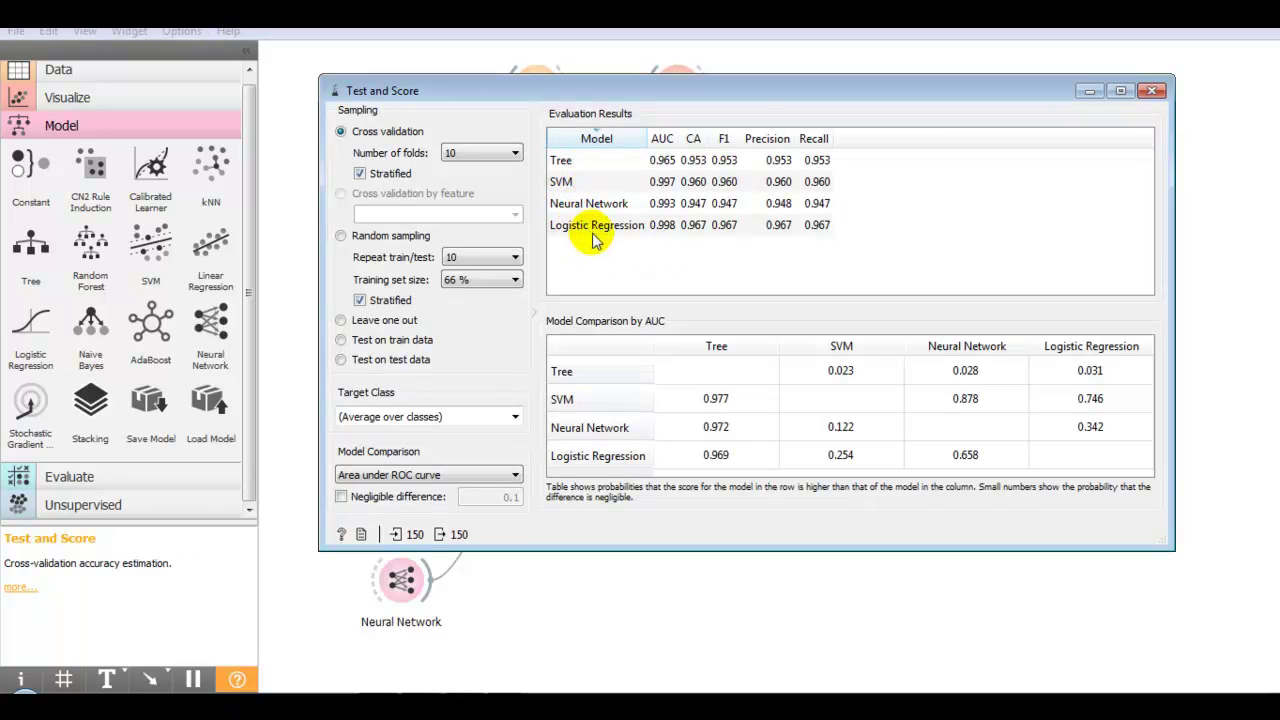
{"action": "left_click", "coordinate": [1152, 91]}
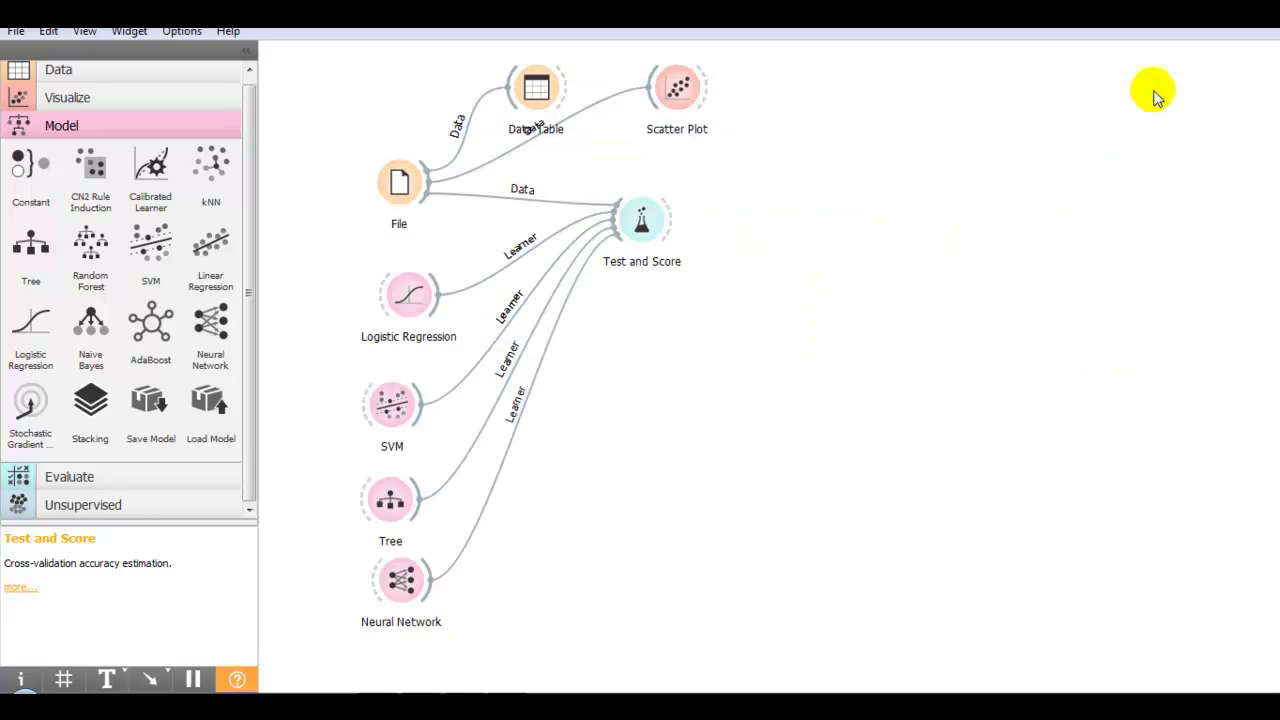
- Add a Confusion Matrix widget fed by the evaluation results of Test and Score
{"action": "right_click", "coordinate": [826, 215]}
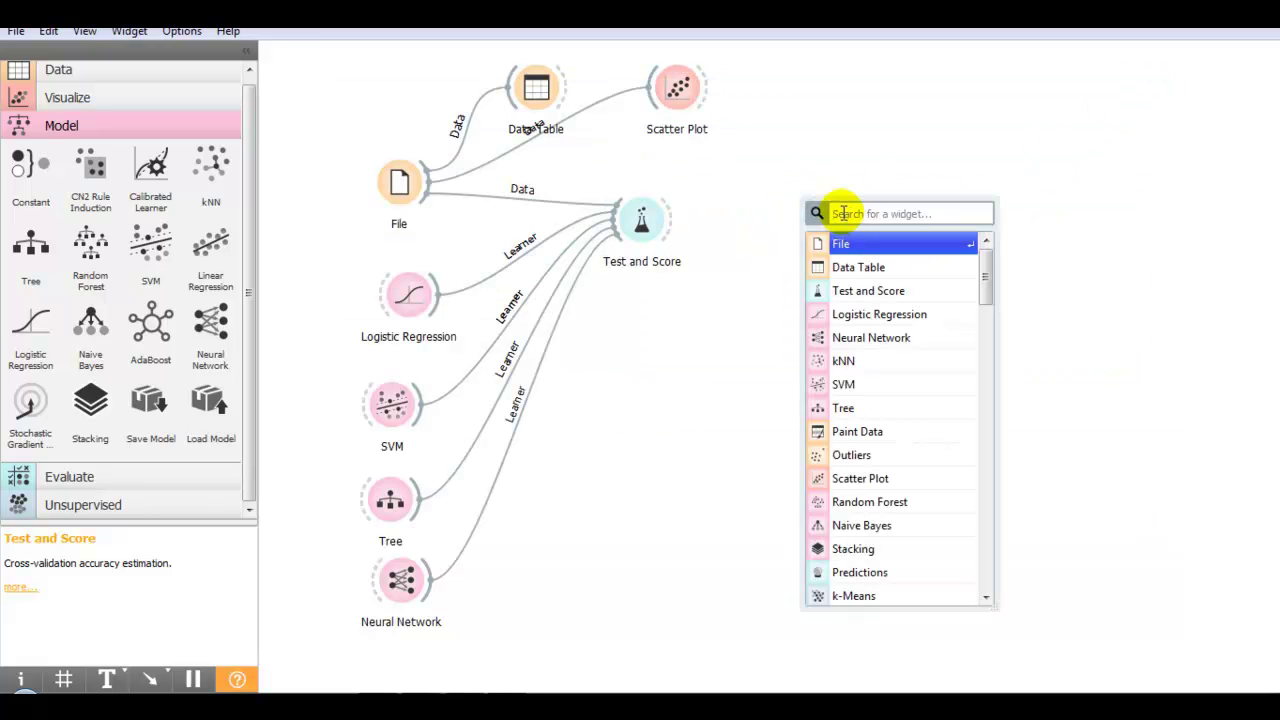
{"action": "type", "text": "confusion"}
{"action": "key", "text": "Return"}
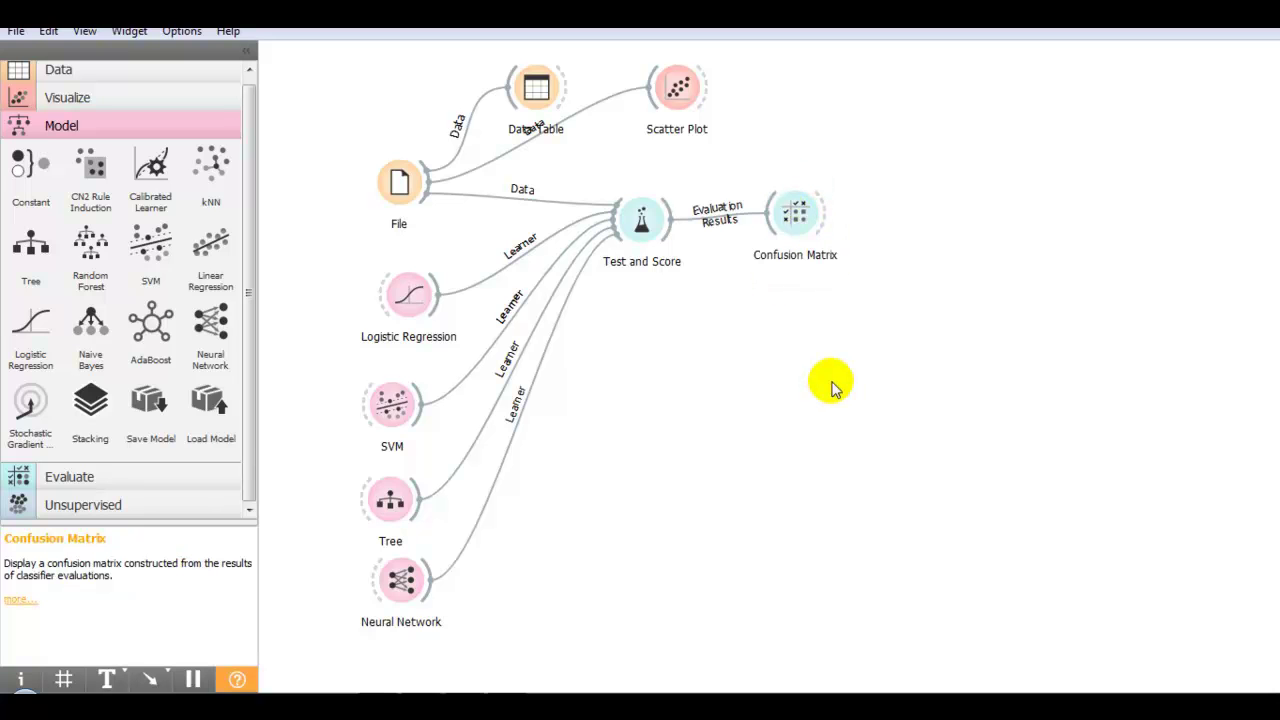
- Examine the confusion matrices of Logistic Regression, SVM, Tree and Neural Network, and close the window
{"action": "double_click", "coordinate": [805, 228]}
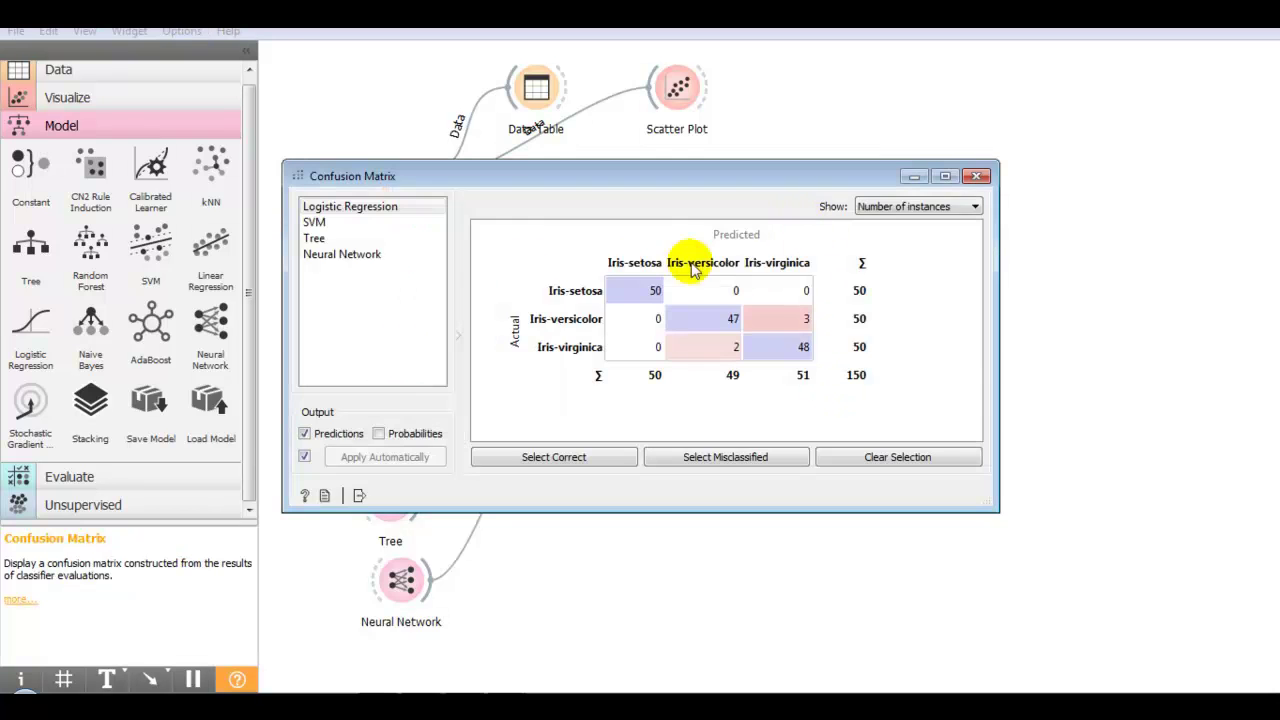
{"action": "left_click", "coordinate": [322, 224]}
{"action": "left_click", "coordinate": [320, 238]}
{"action": "left_click", "coordinate": [327, 260]}
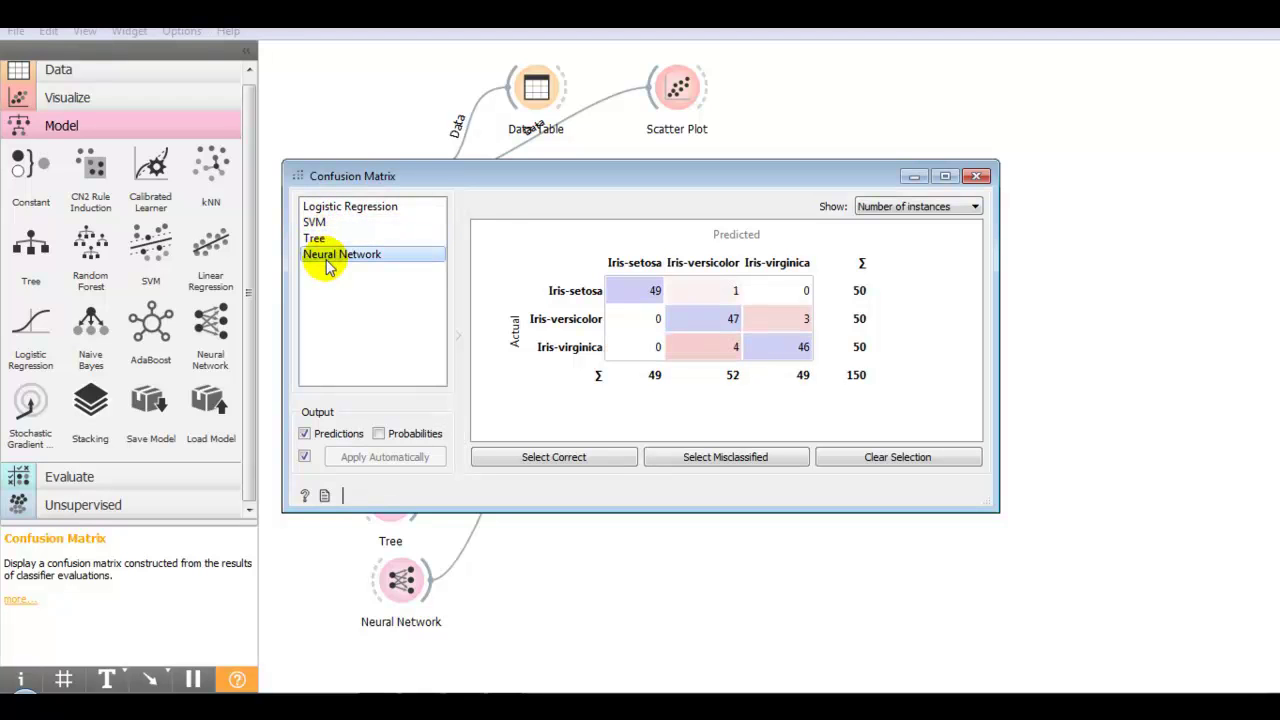
{"action": "left_click", "coordinate": [976, 178]}
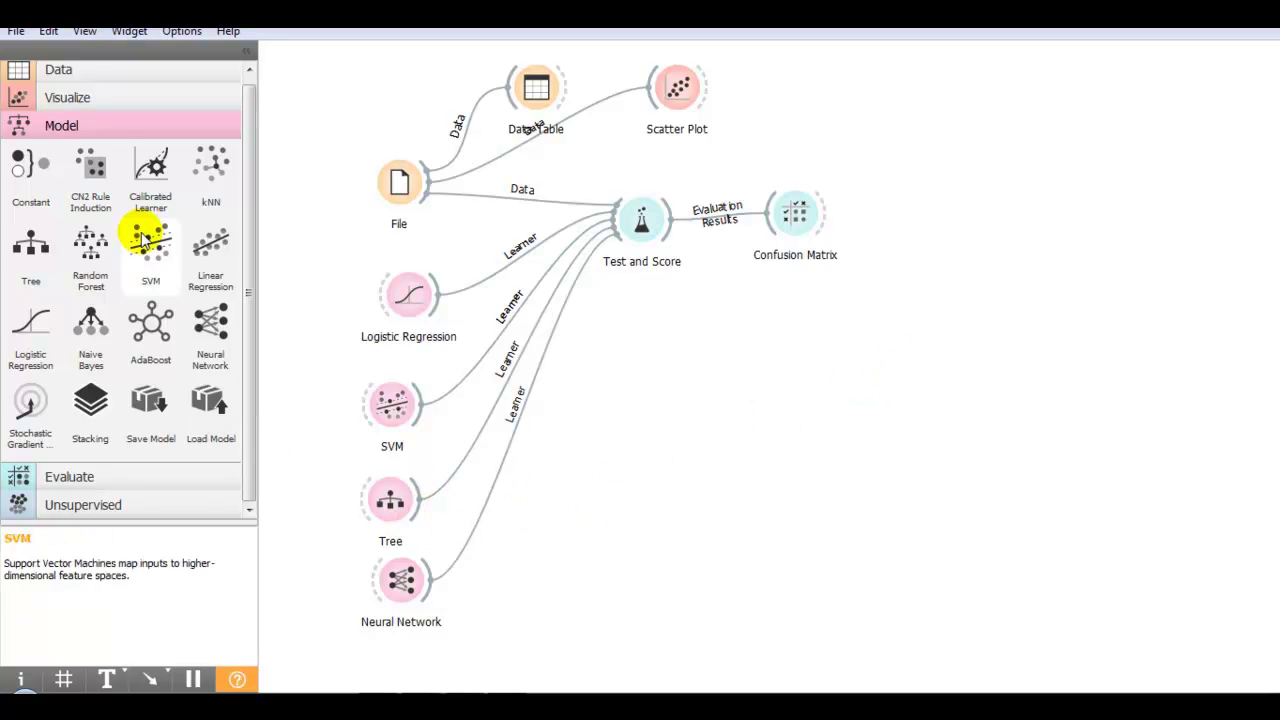
- Add a Tree Viewer widget fed by the Tree widget and check its display
{"action": "left_click", "coordinate": [110, 98]}
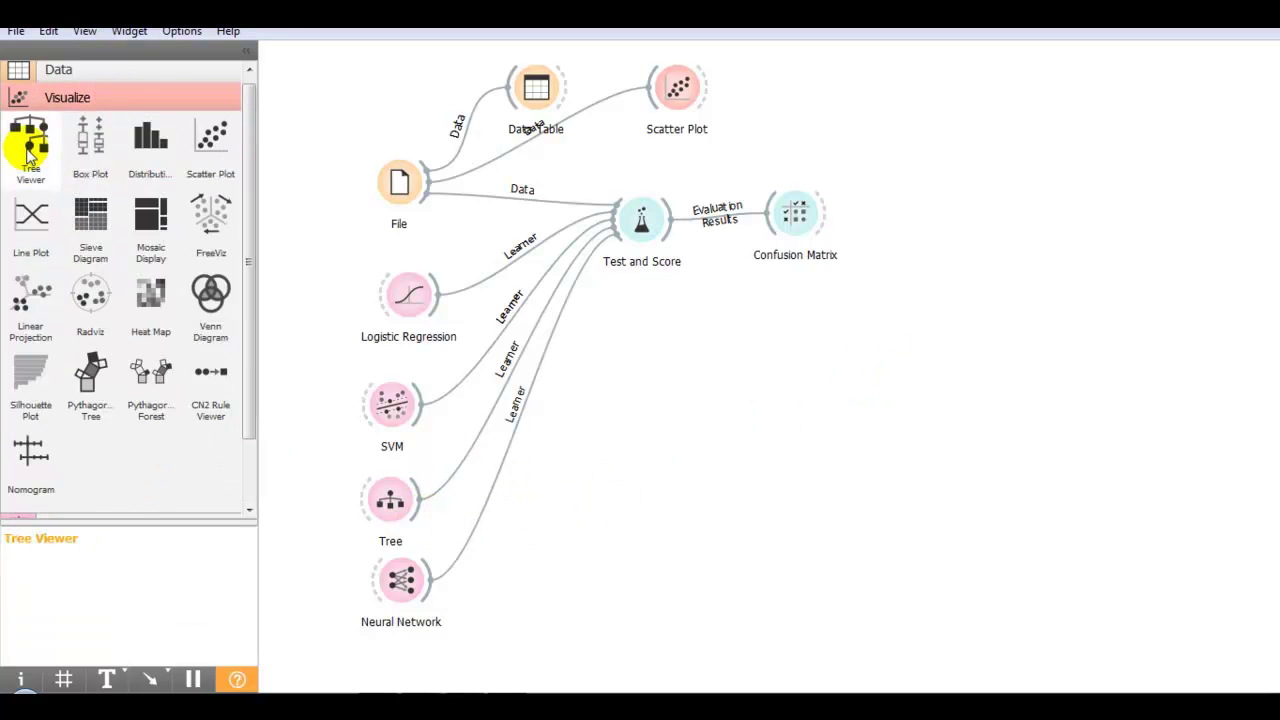
{"action": "left_click", "coordinate": [30, 145]}
{"action": "left_click_drag", "start_coordinate": [971, 251], "coordinate": [885, 450]}
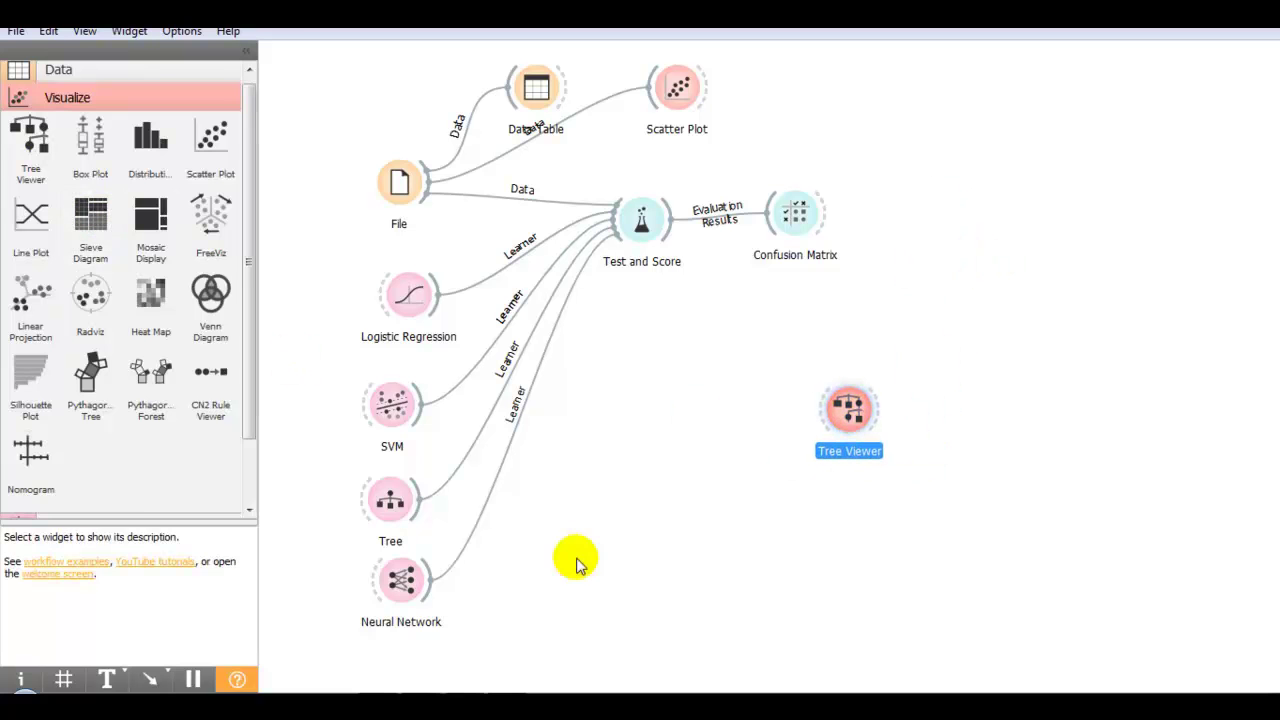
{"action": "left_click_drag", "start_coordinate": [415, 515], "coordinate": [871, 423]}
{"action": "double_click", "coordinate": [851, 409]}
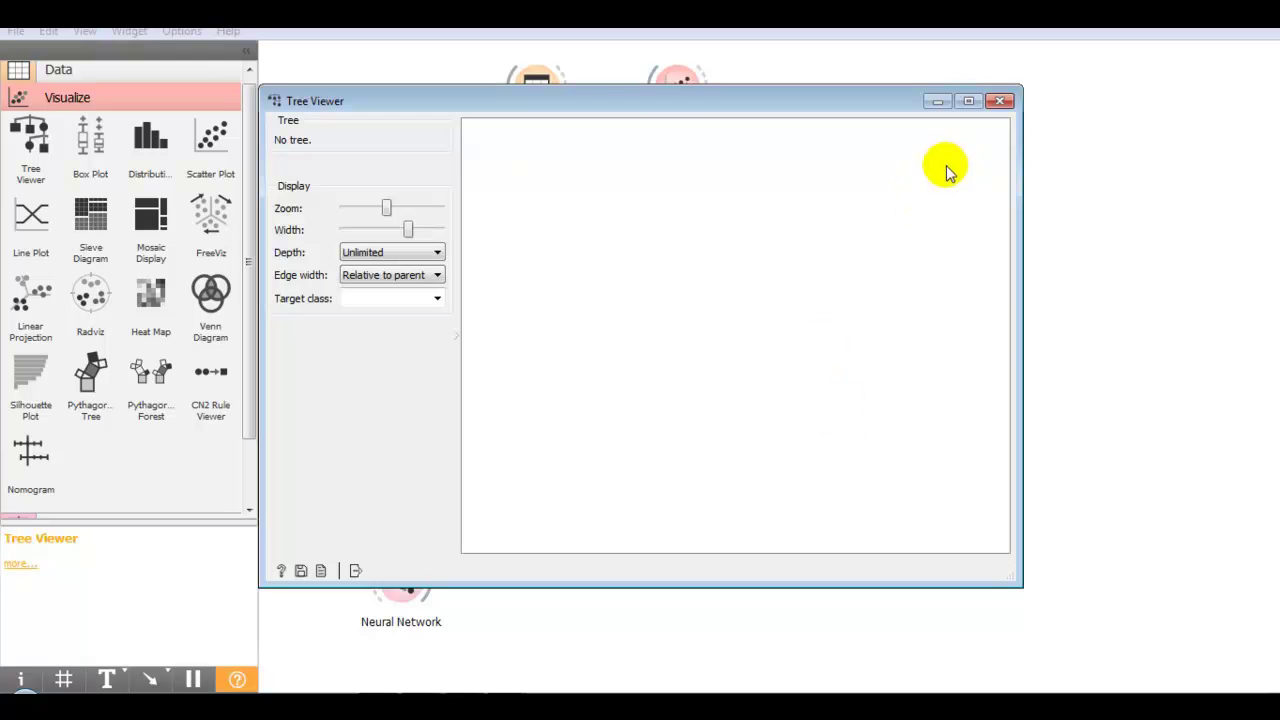
{"action": "left_click", "coordinate": [999, 101]}
- Feed the File widget's data into the Tree widget and view the full decision tree in a maximized Tree Viewer
{"action": "left_click_drag", "start_coordinate": [424, 205], "coordinate": [840, 409]}
{"action": "left_click", "coordinate": [406, 209]}
{"action": "left_click_drag", "start_coordinate": [428, 203], "coordinate": [368, 512]}
{"action": "double_click", "coordinate": [848, 409]}
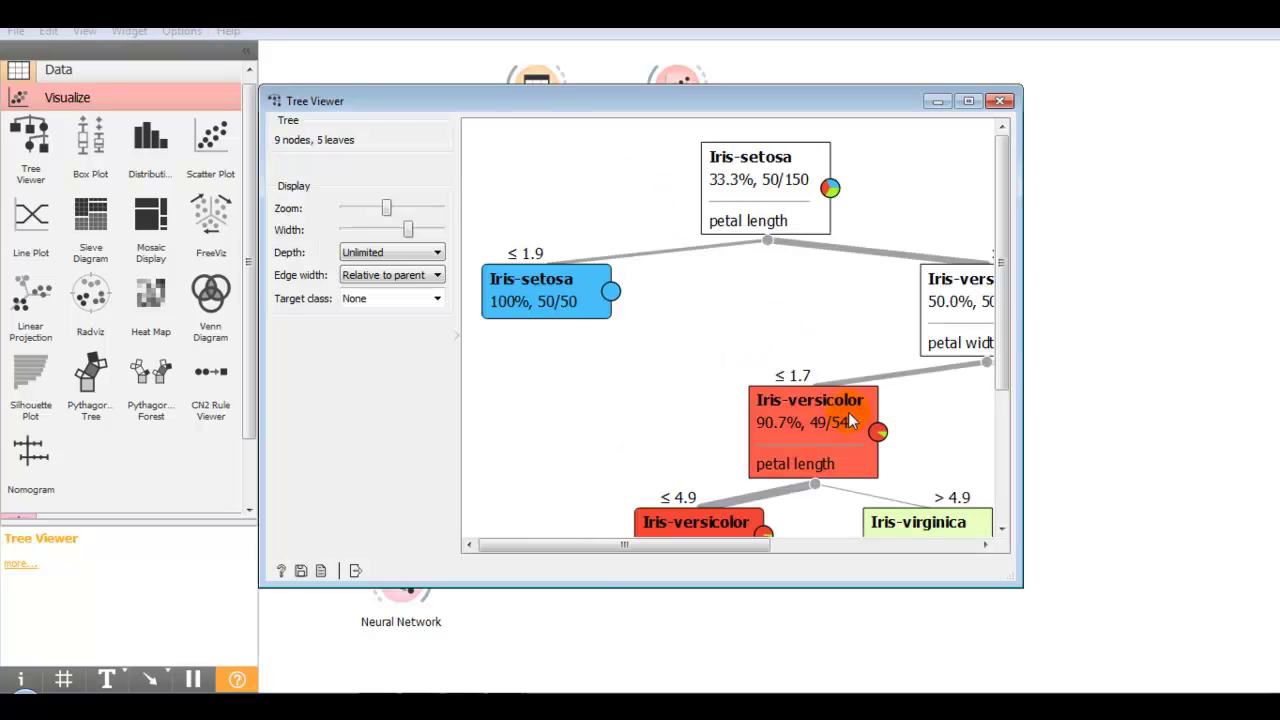
{"action": "left_click", "coordinate": [970, 103]}
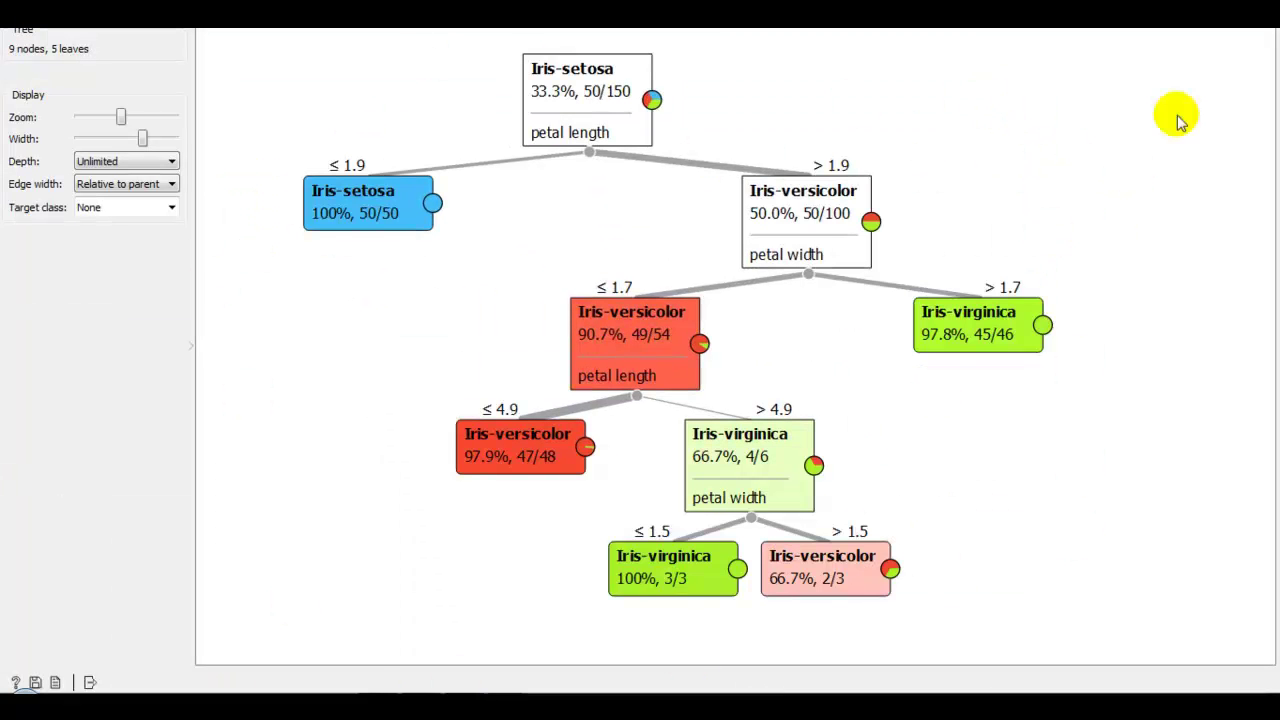
{"action": "key", "text": "Escape"}
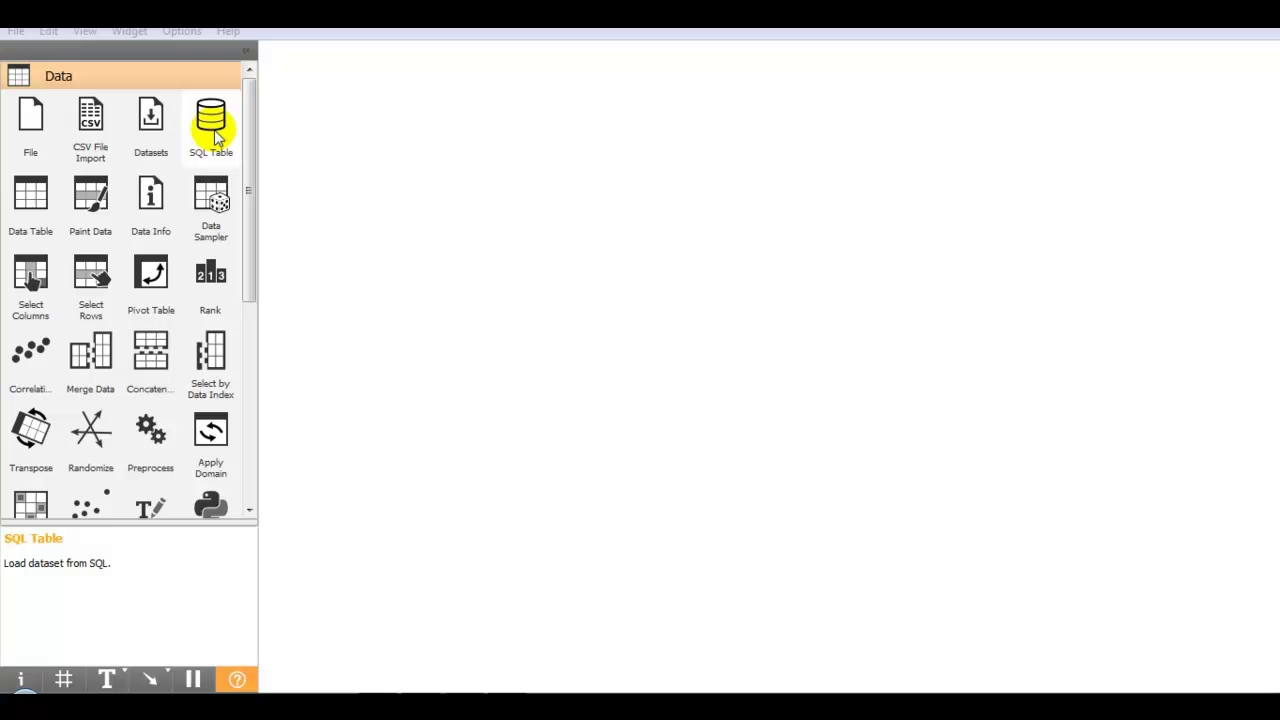
- Add a CSV File Import widget and load music.csv with Unicode (UTF-8) encoding and comma as the cell delimiter
{"action": "left_click", "coordinate": [92, 130]}
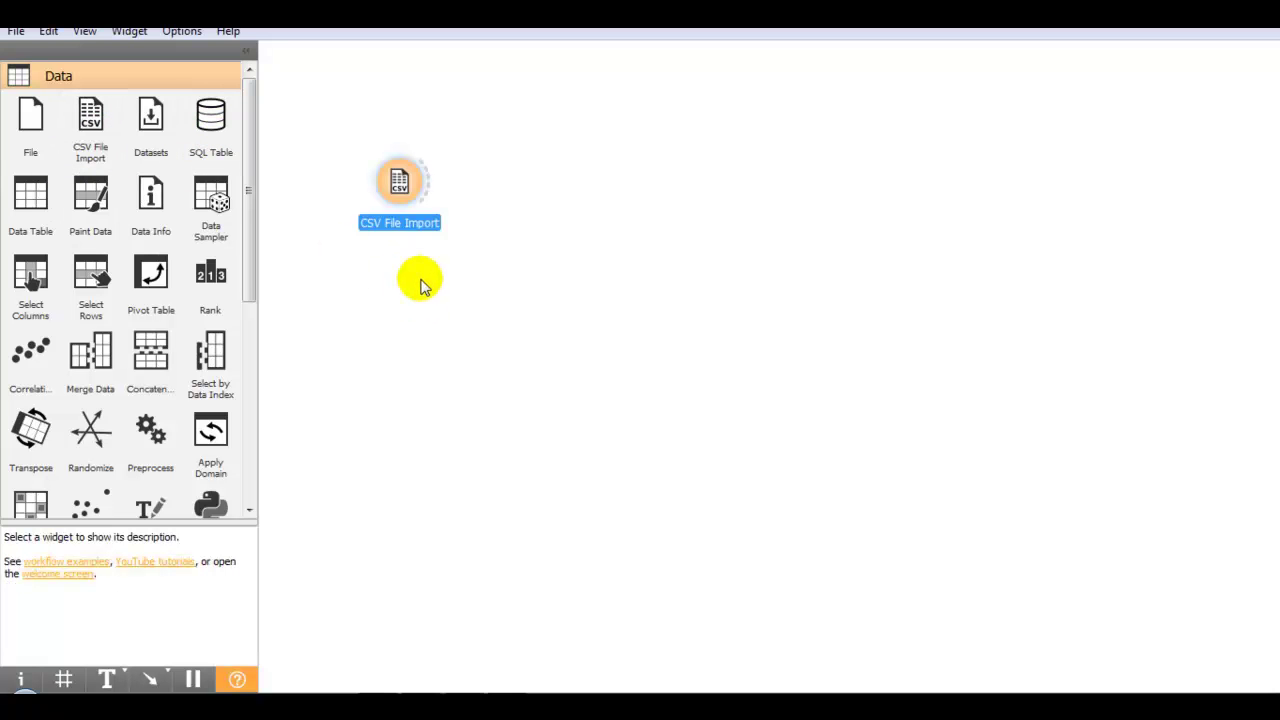
{"action": "double_click", "coordinate": [405, 183]}
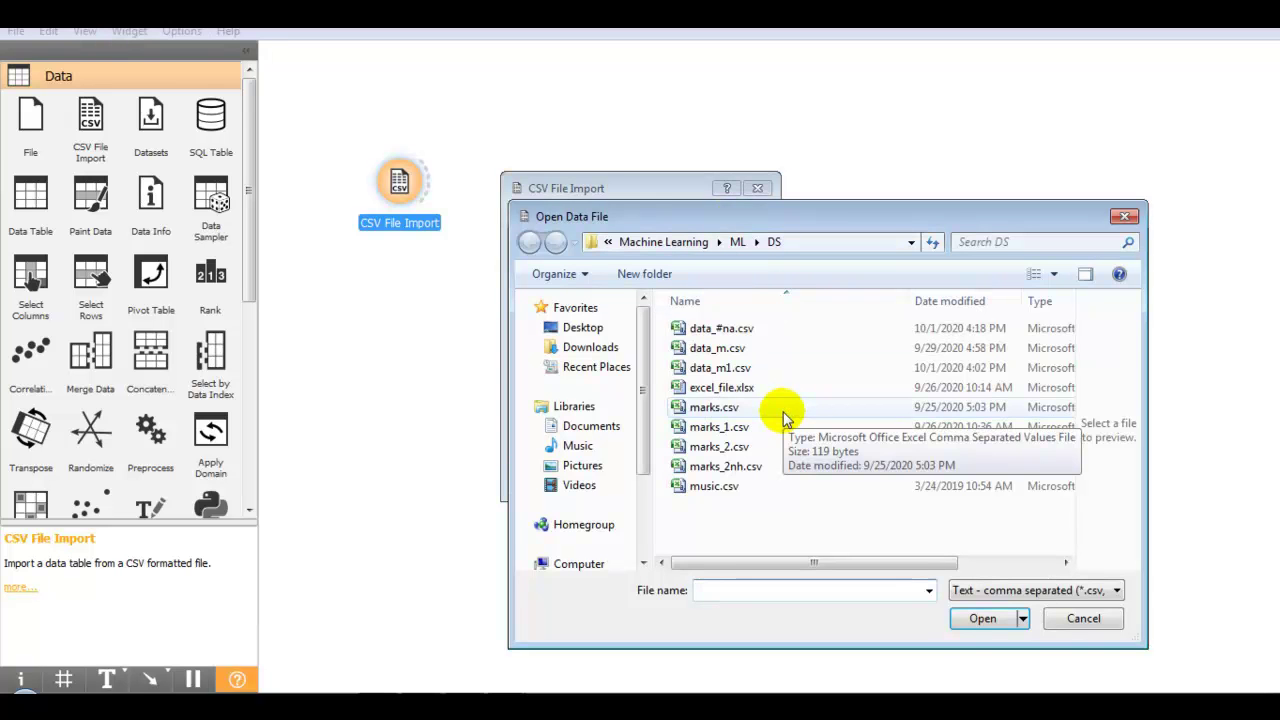
{"action": "left_click", "coordinate": [705, 486]}
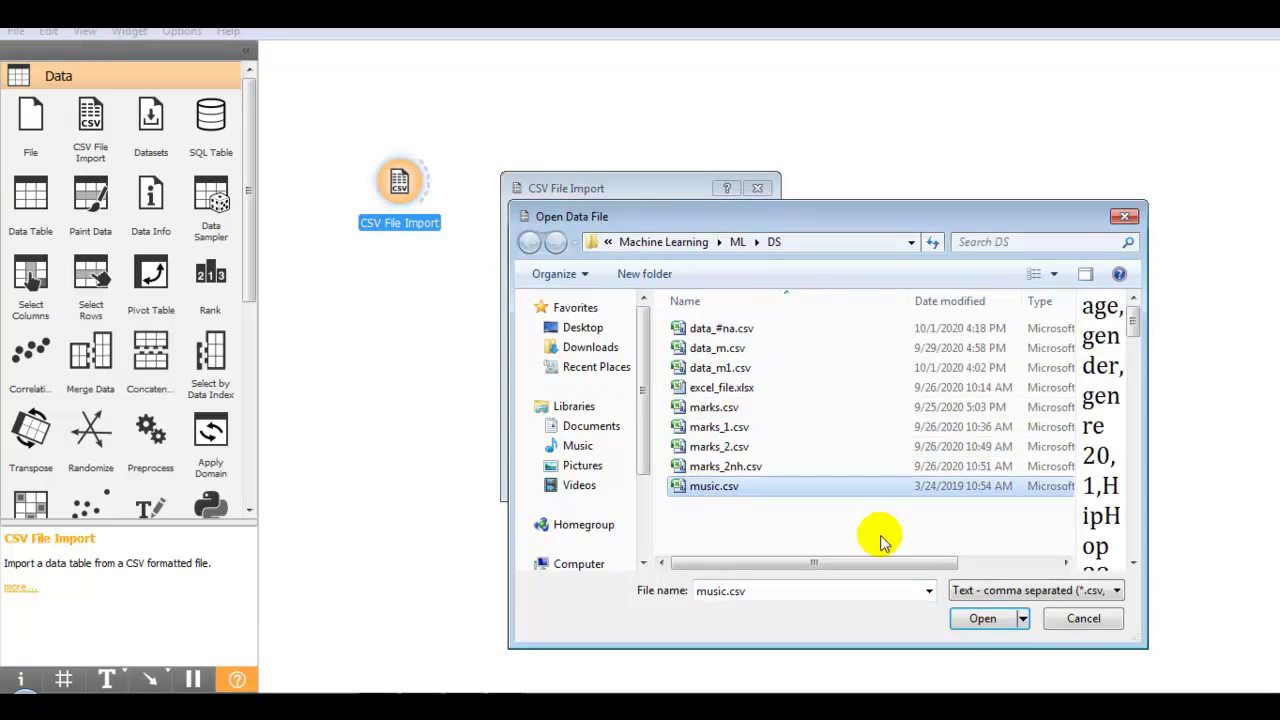
{"action": "left_click", "coordinate": [983, 620]}
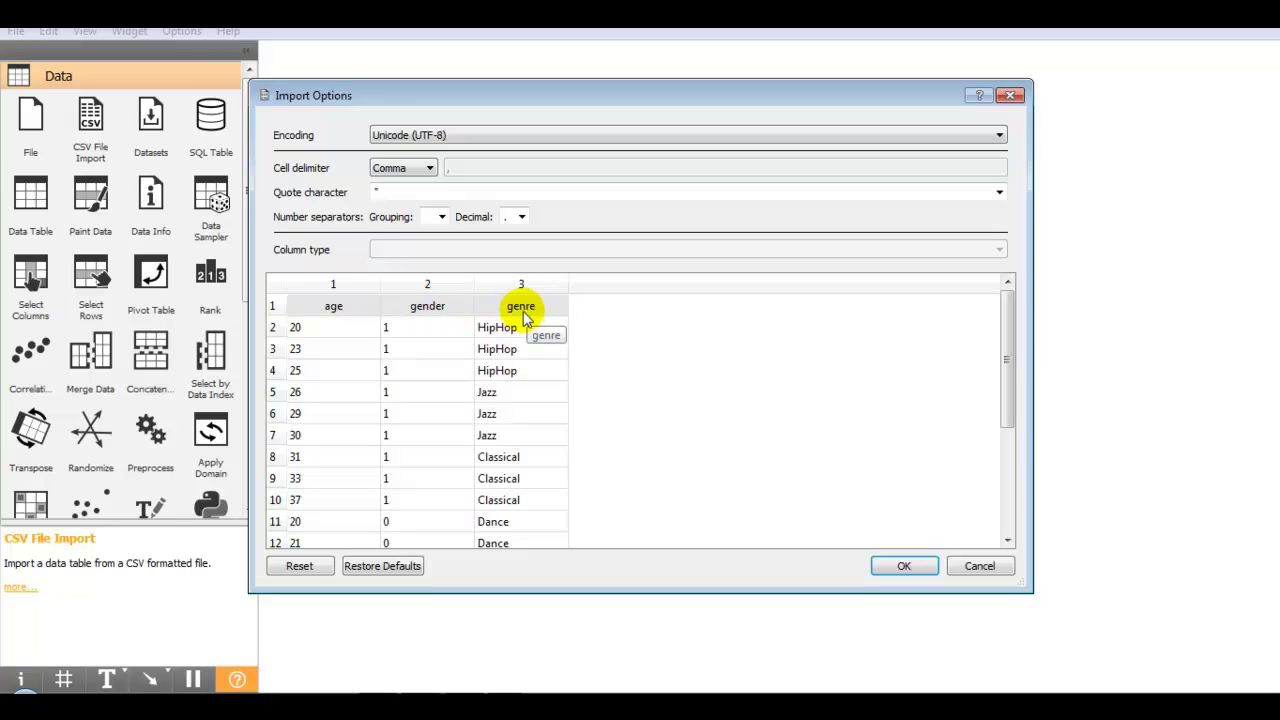
{"action": "left_click", "coordinate": [910, 566]}
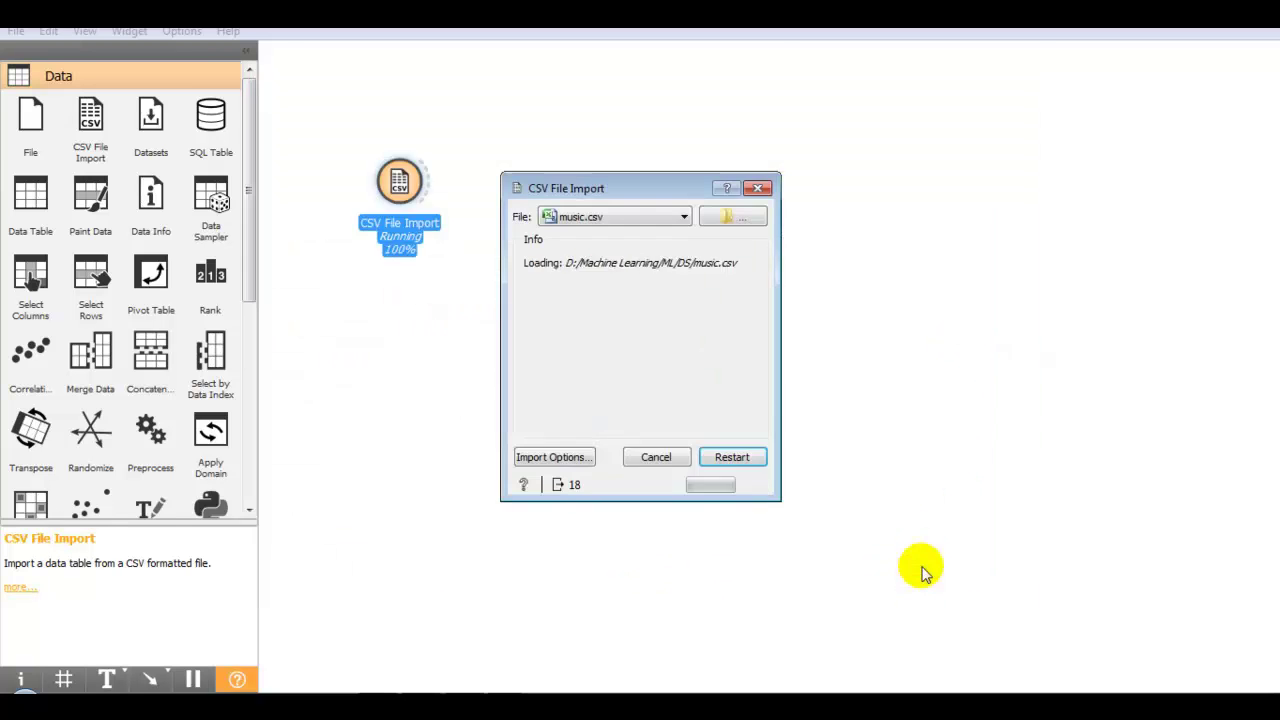
{"action": "left_click", "coordinate": [757, 190]}
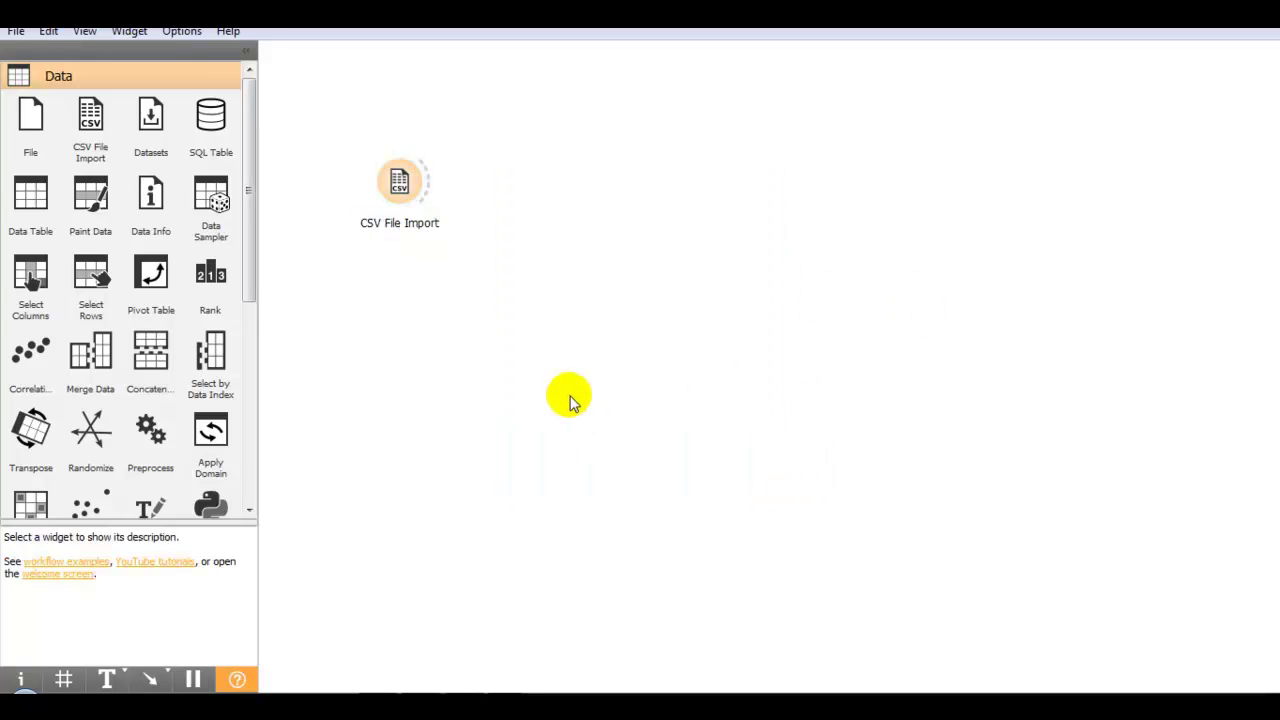
- Add a Data Table widget fed by CSV File Import and view the age, gender and genre rows
{"action": "left_click", "coordinate": [30, 195]}
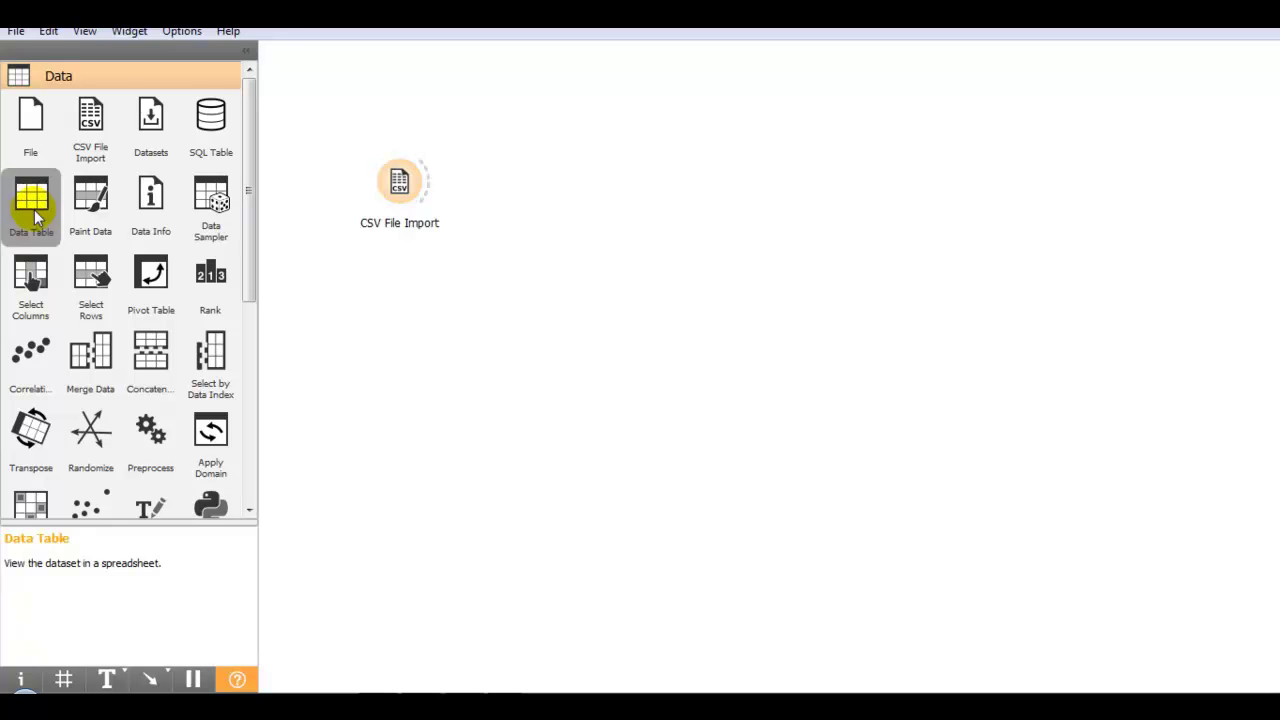
{"action": "left_click_drag", "start_coordinate": [432, 190], "coordinate": [530, 182]}
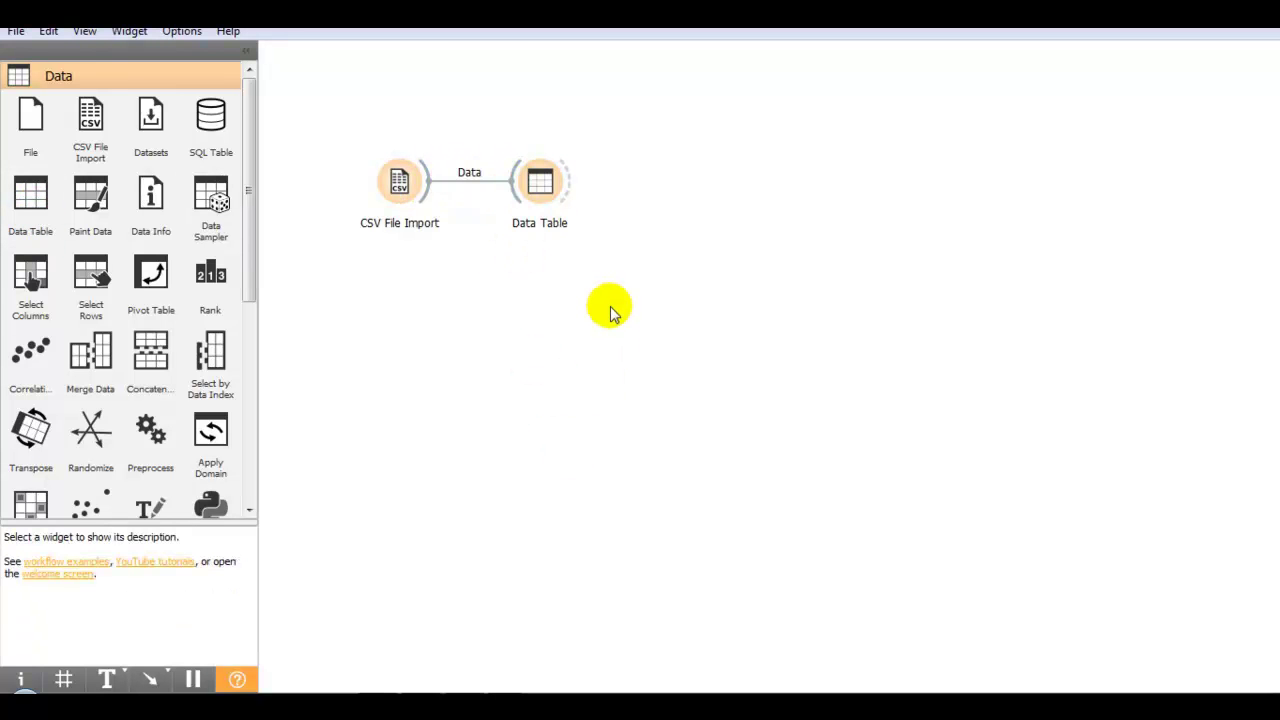
{"action": "double_click", "coordinate": [540, 182]}
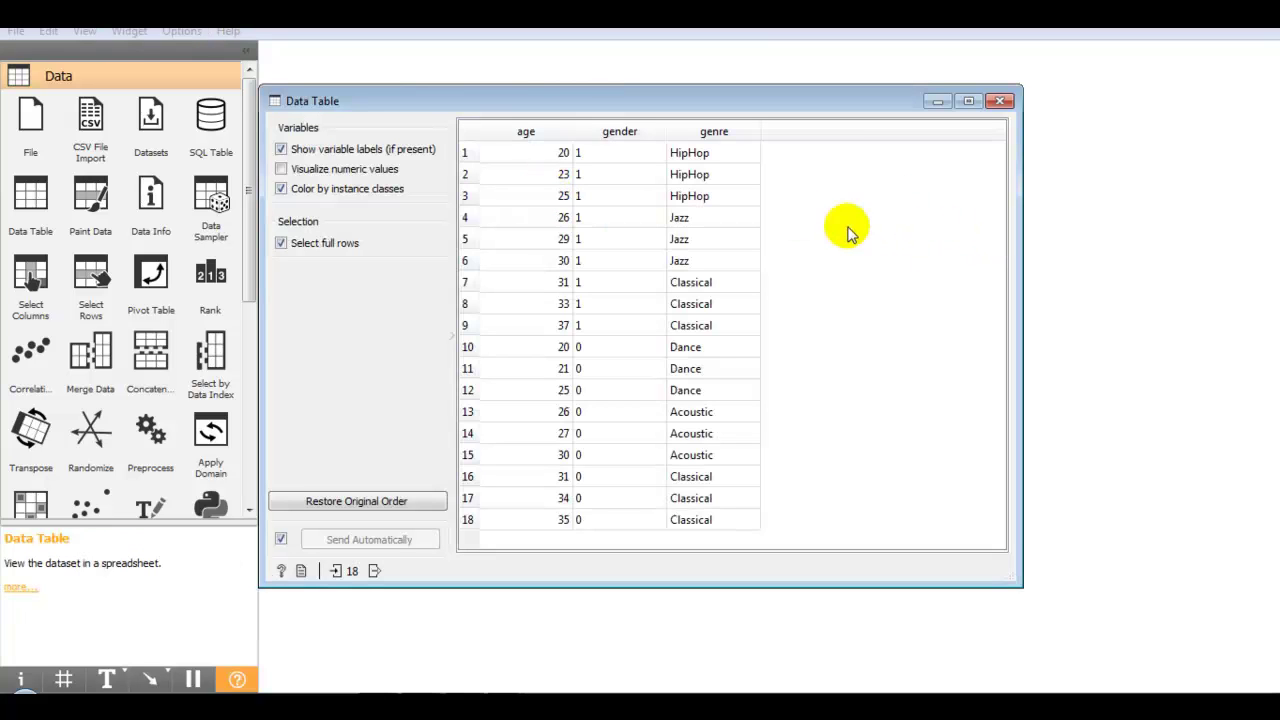
{"action": "left_click", "coordinate": [1000, 102]}
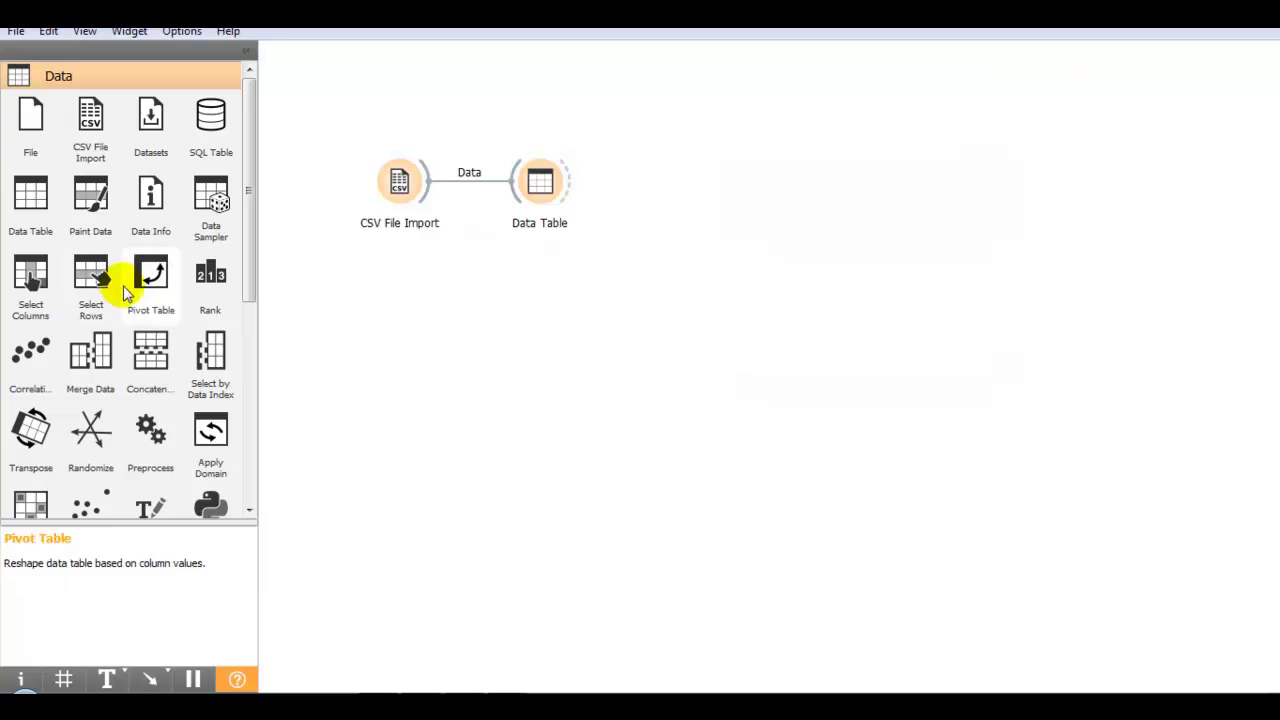
- Add a Distributions widget below the Data Table and feed it the CSV File Import data
{"action": "left_click_drag", "start_coordinate": [249, 287], "coordinate": [250, 500]}
{"action": "left_click", "coordinate": [100, 430]}
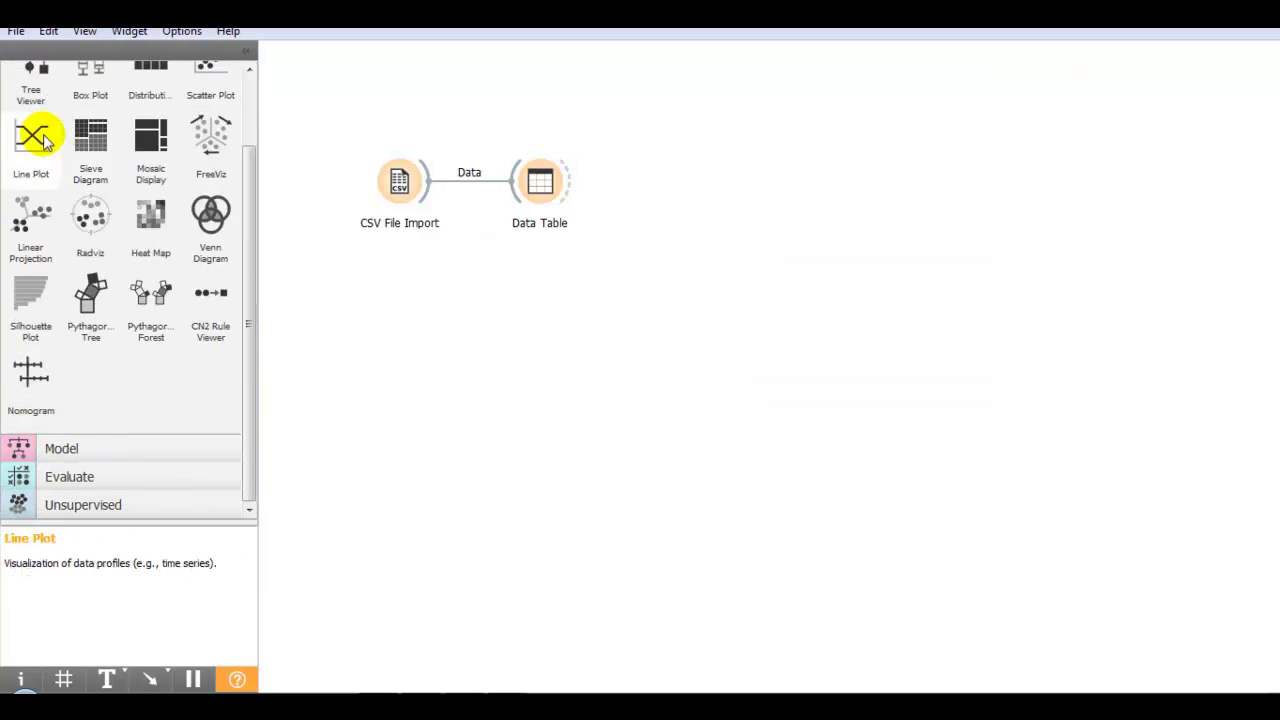
{"action": "left_click_drag", "start_coordinate": [249, 240], "coordinate": [251, 171]}
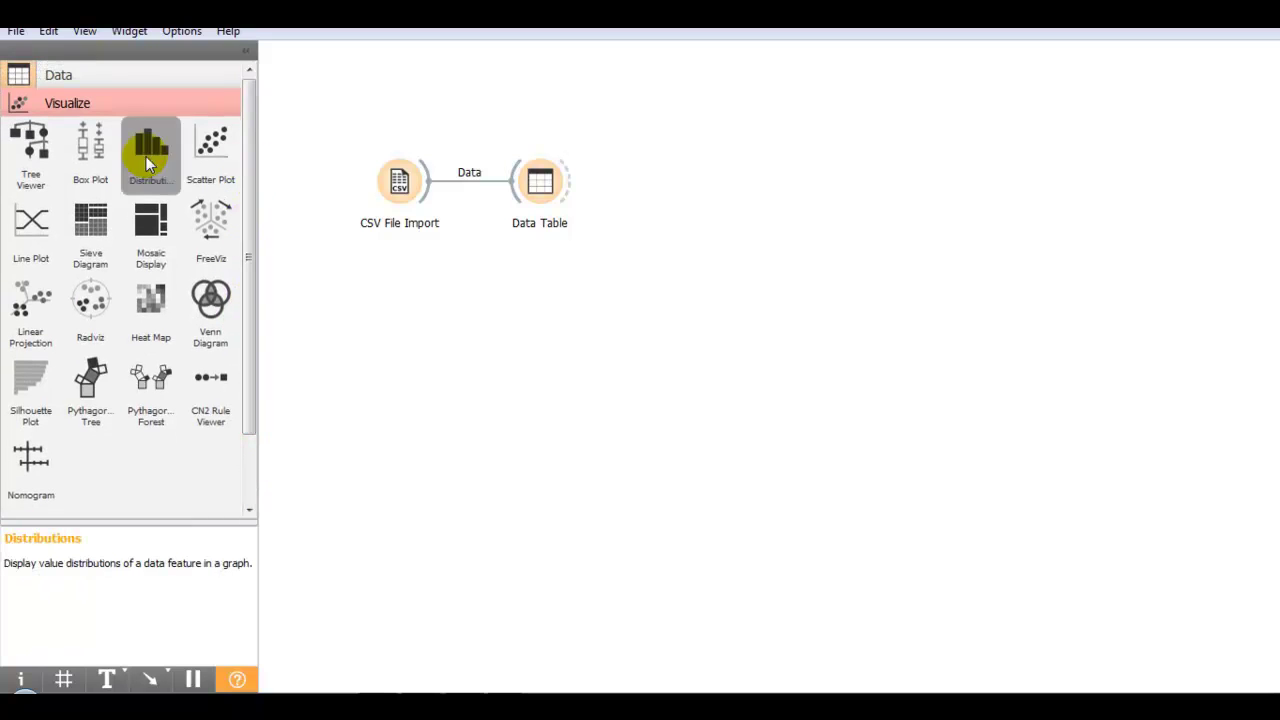
{"action": "left_click", "coordinate": [150, 152]}
{"action": "left_click_drag", "start_coordinate": [672, 195], "coordinate": [540, 298]}
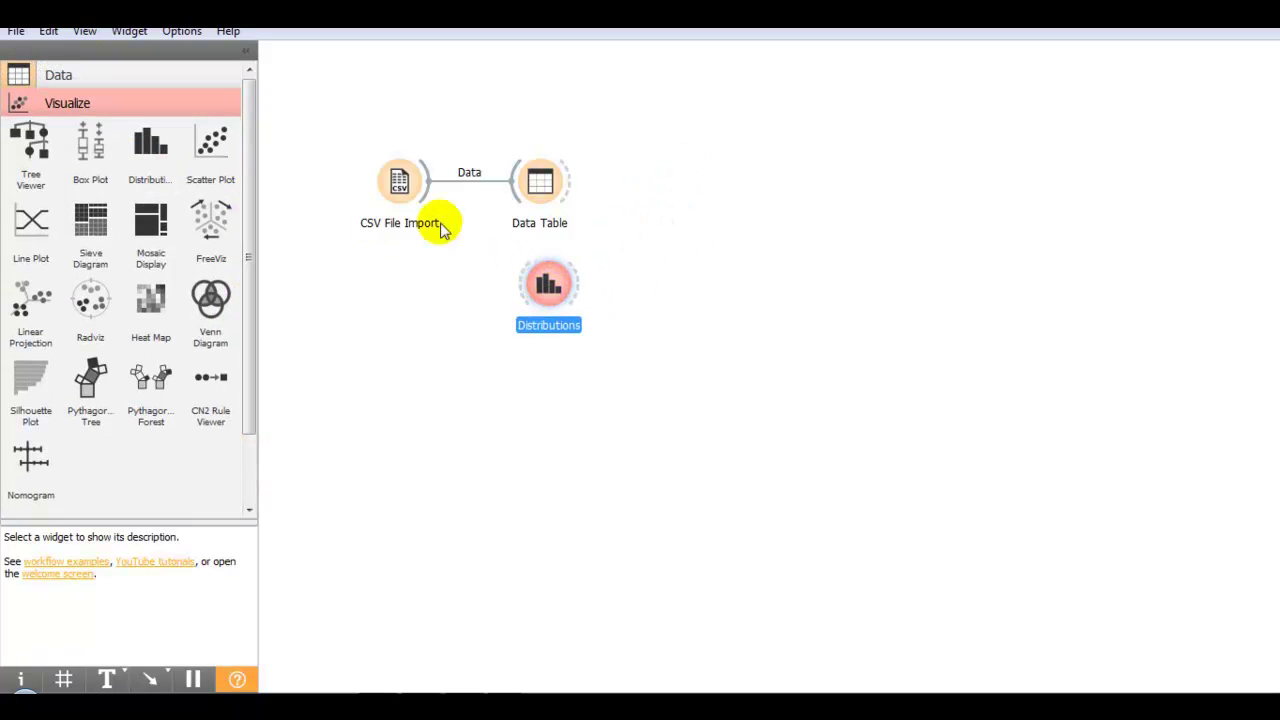
{"action": "left_click_drag", "start_coordinate": [420, 205], "coordinate": [548, 286]}
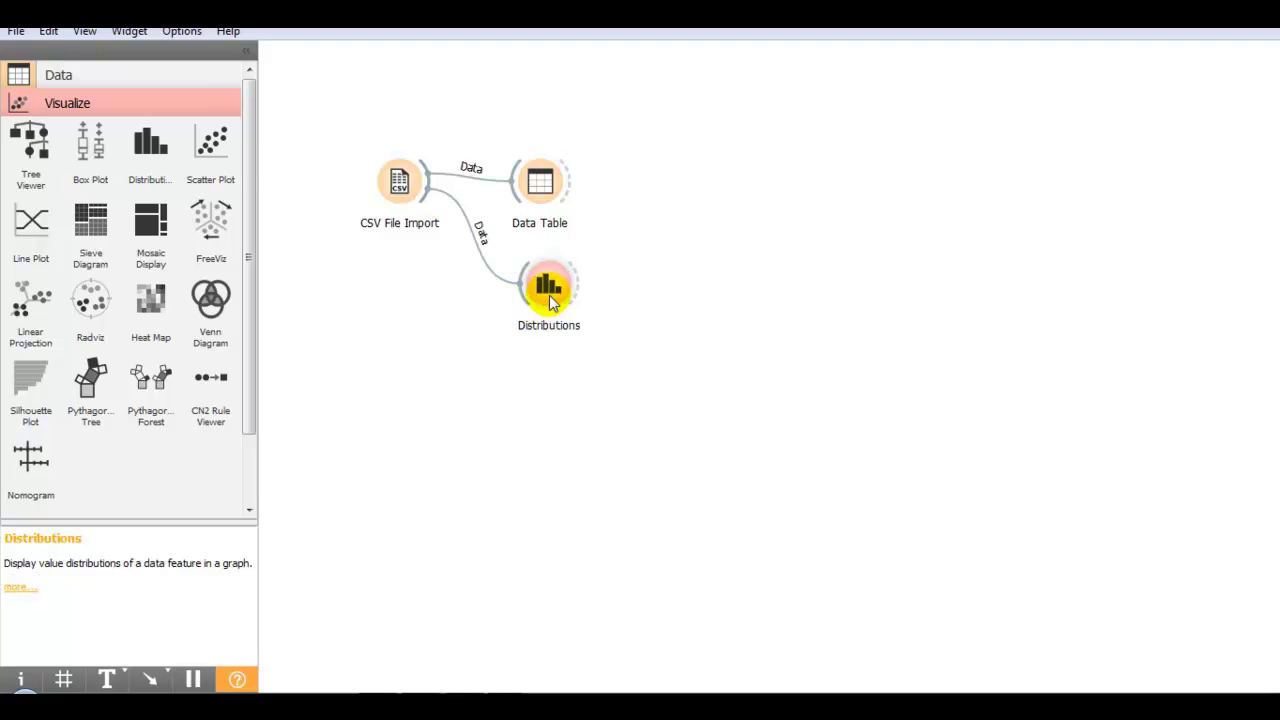
- Open the Distributions widget and view the distributions of gender and age
{"action": "double_click", "coordinate": [549, 286]}
{"action": "left_click", "coordinate": [270, 148]}
{"action": "left_click", "coordinate": [277, 130]}
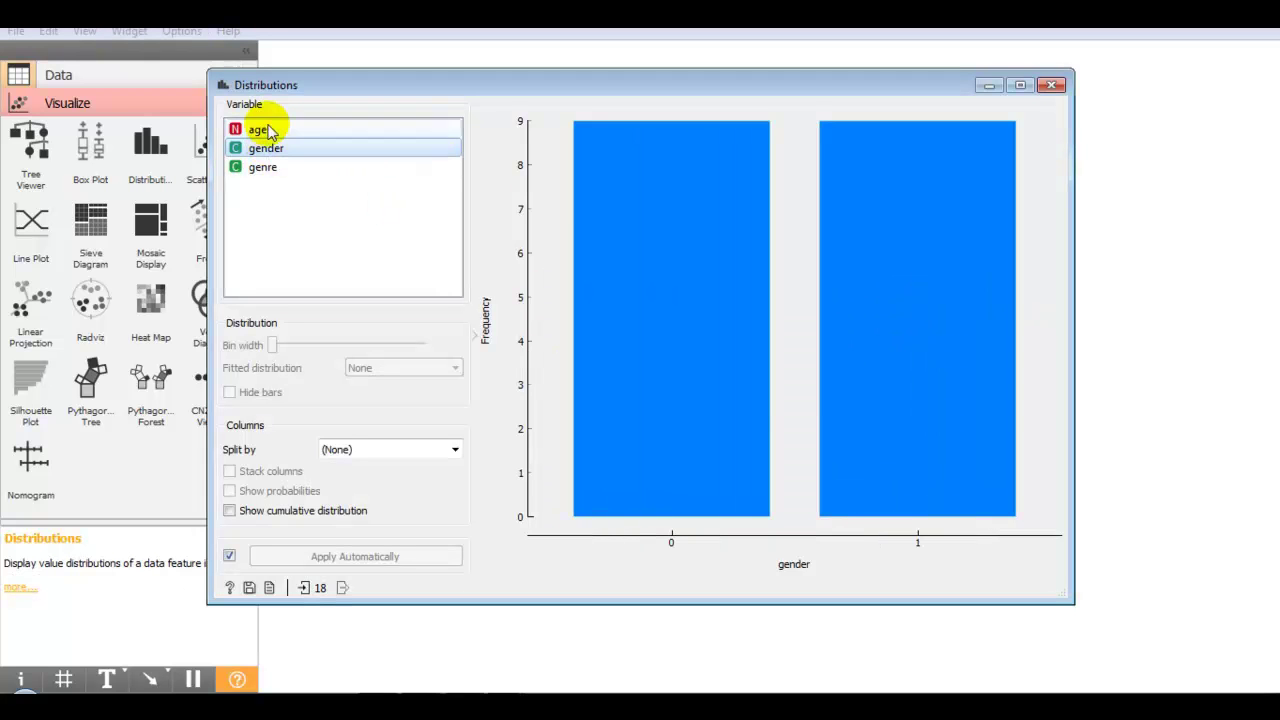
- View the gender and genre distributions, and close the Distributions window
{"action": "left_click", "coordinate": [274, 149]}
{"action": "left_click", "coordinate": [271, 166]}
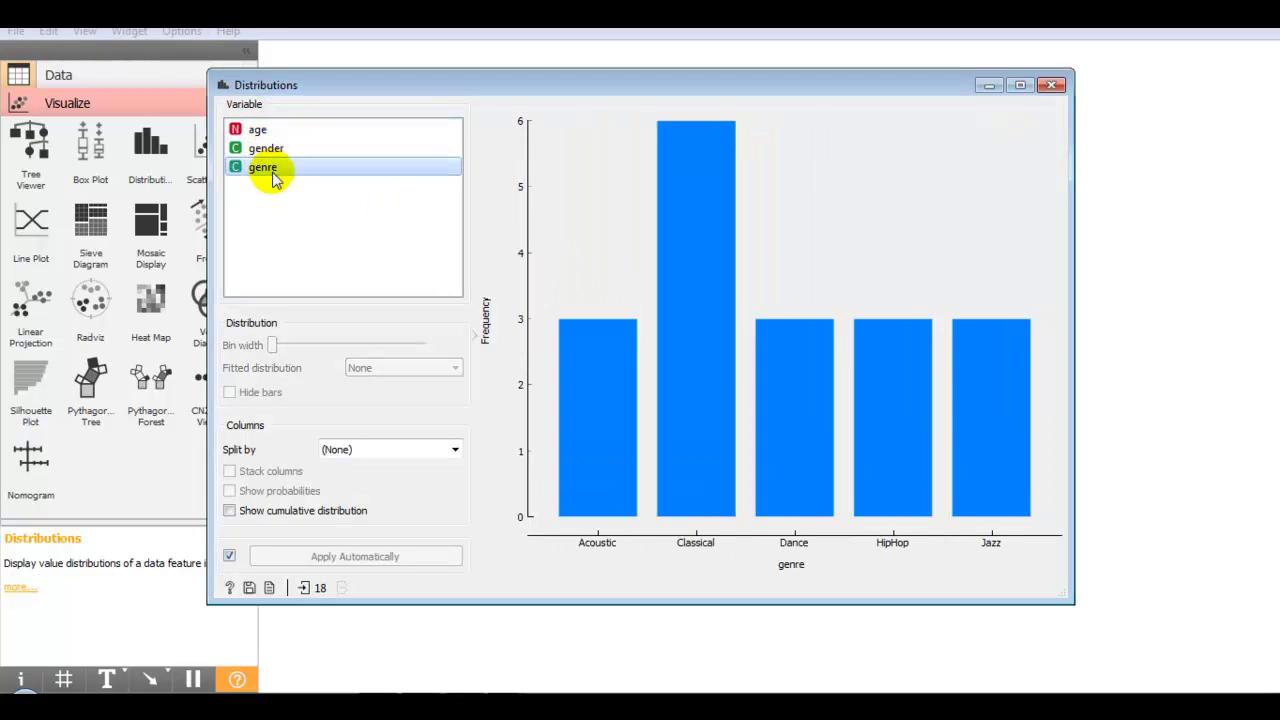
{"action": "left_click", "coordinate": [1052, 86]}
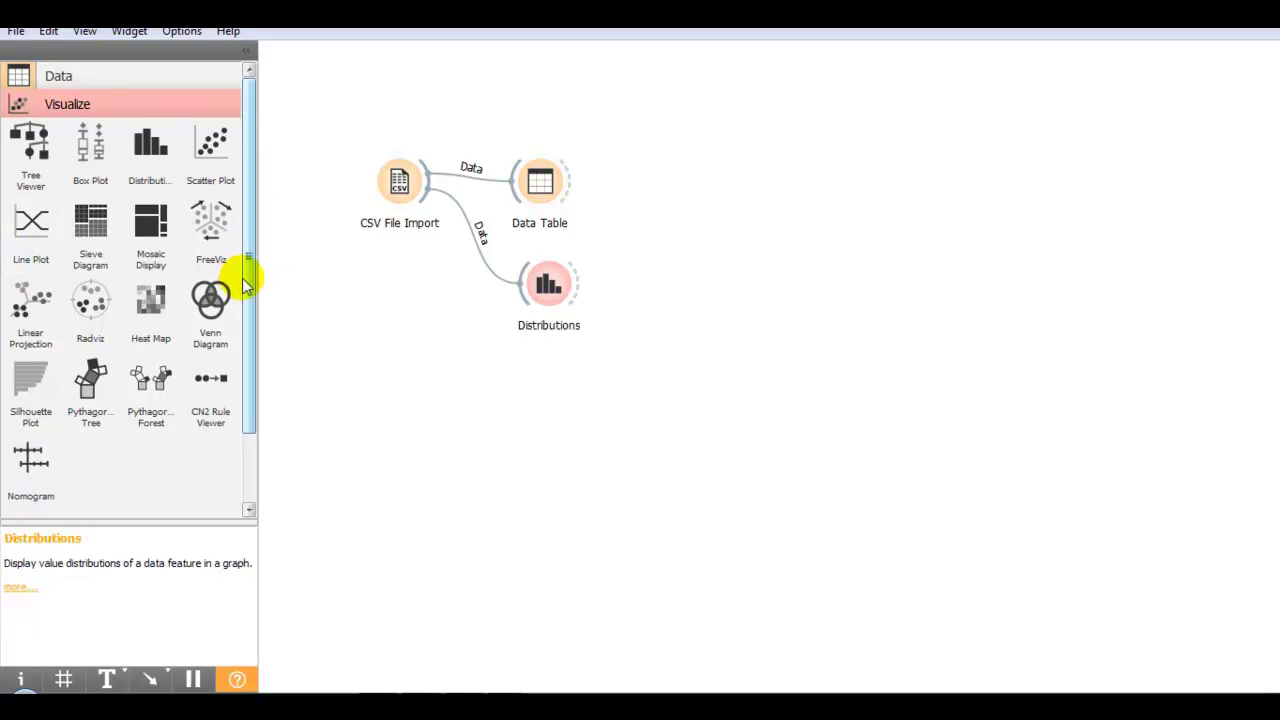
- Add a Select Columns widget below Distributions and feed it the CSV File Import data
{"action": "left_click", "coordinate": [95, 77]}
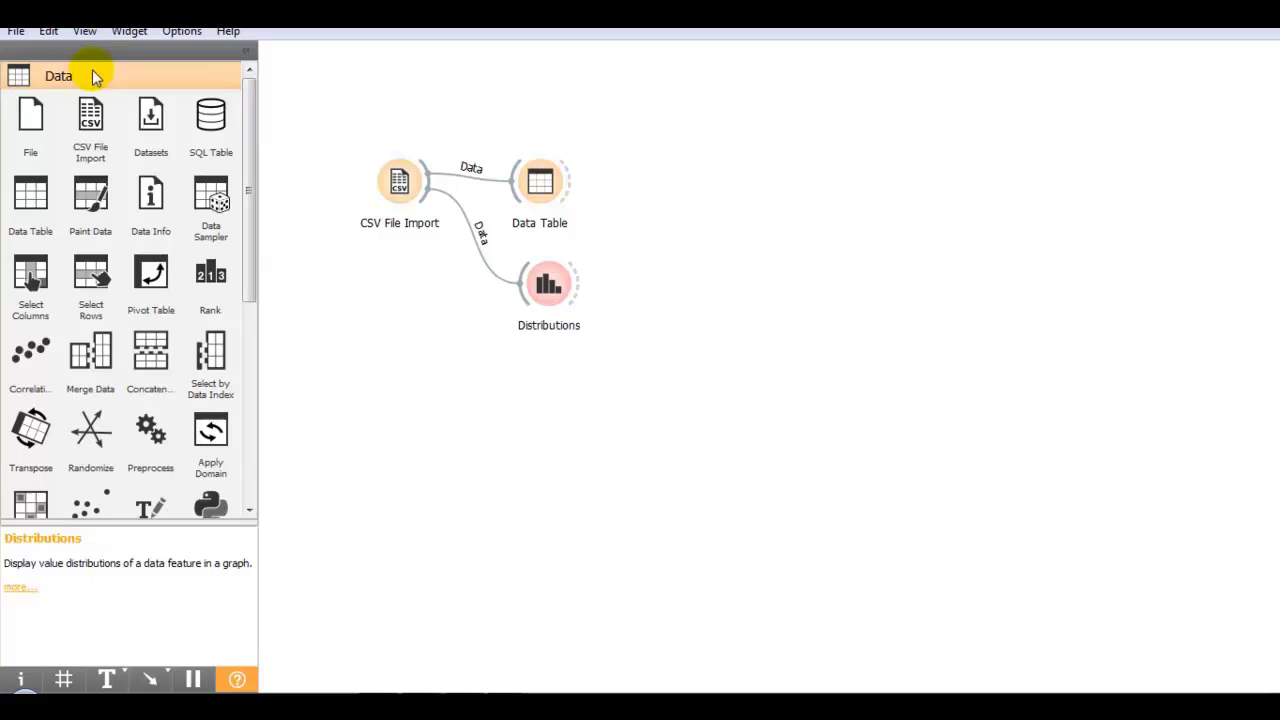
{"action": "left_click", "coordinate": [32, 280]}
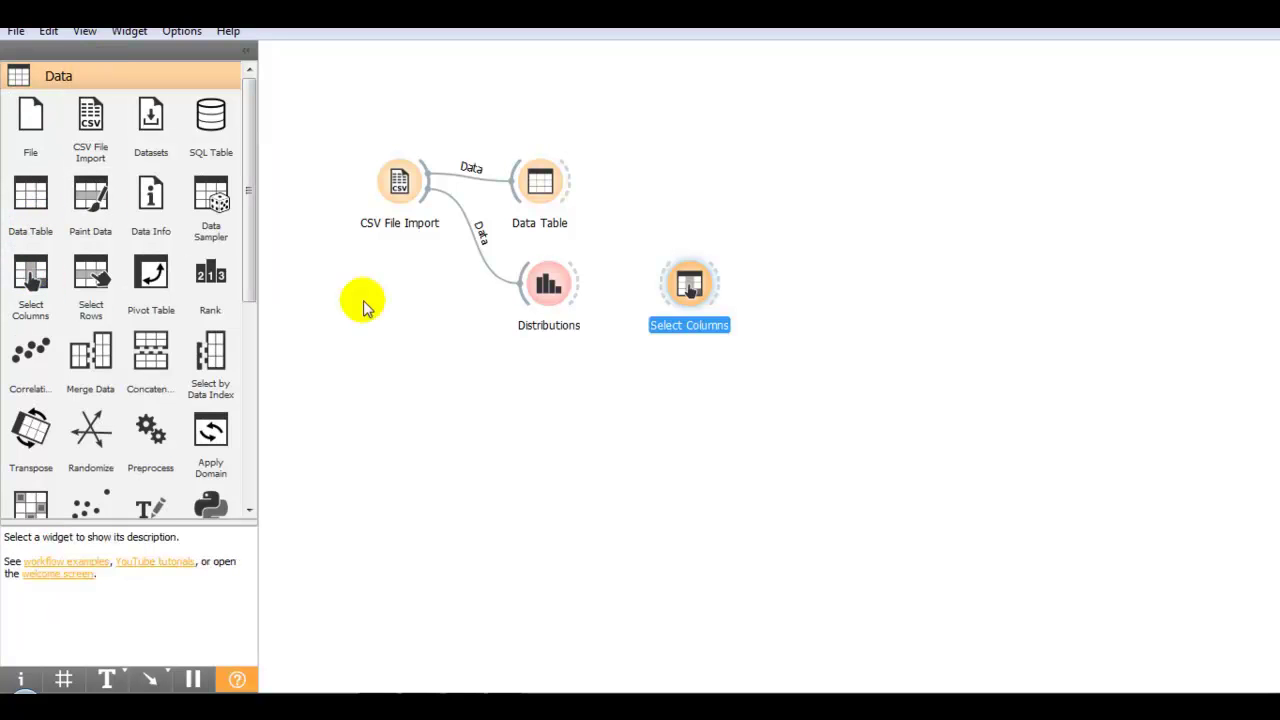
{"action": "left_click_drag", "start_coordinate": [666, 288], "coordinate": [547, 390]}
{"action": "left_click_drag", "start_coordinate": [426, 184], "coordinate": [549, 397]}
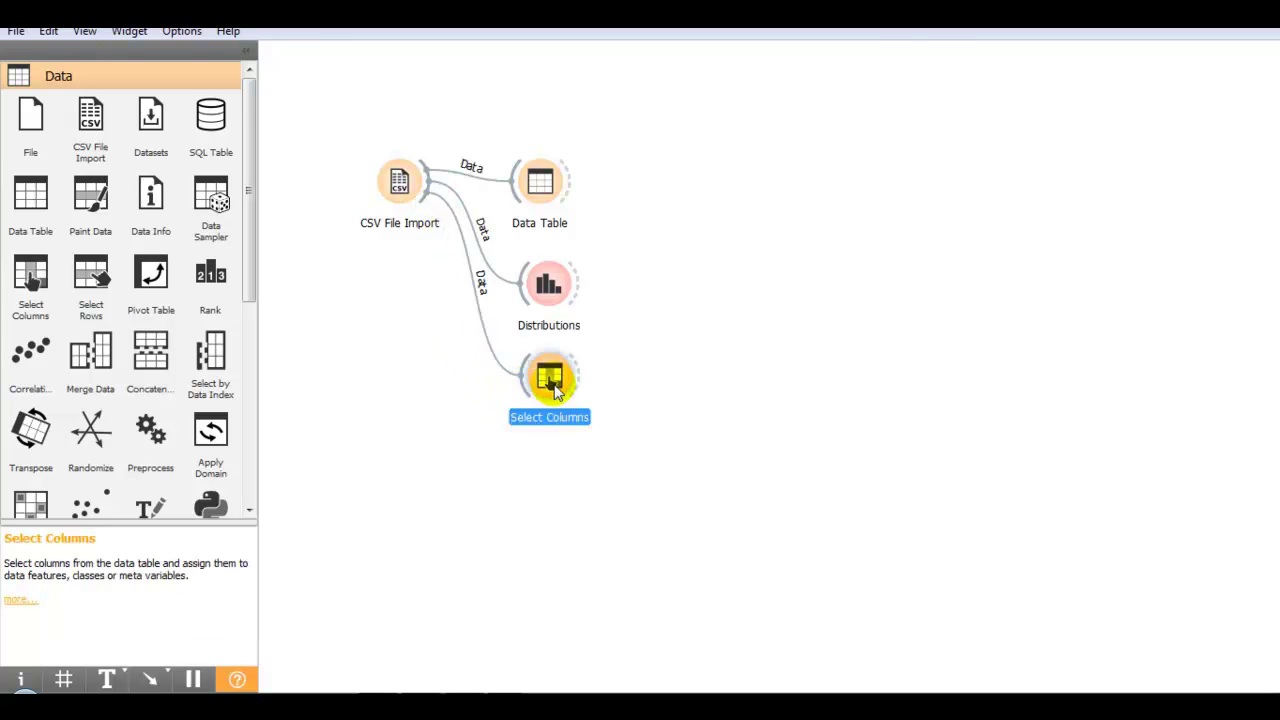
- Open Select Columns and move age, gender and genre back to the available variables
{"action": "double_click", "coordinate": [553, 384]}
{"action": "left_click", "coordinate": [717, 138]}
{"action": "left_click", "coordinate": [640, 206]}
{"action": "left_click", "coordinate": [714, 143]}
{"action": "left_click", "coordinate": [630, 206]}
{"action": "left_click", "coordinate": [695, 364]}
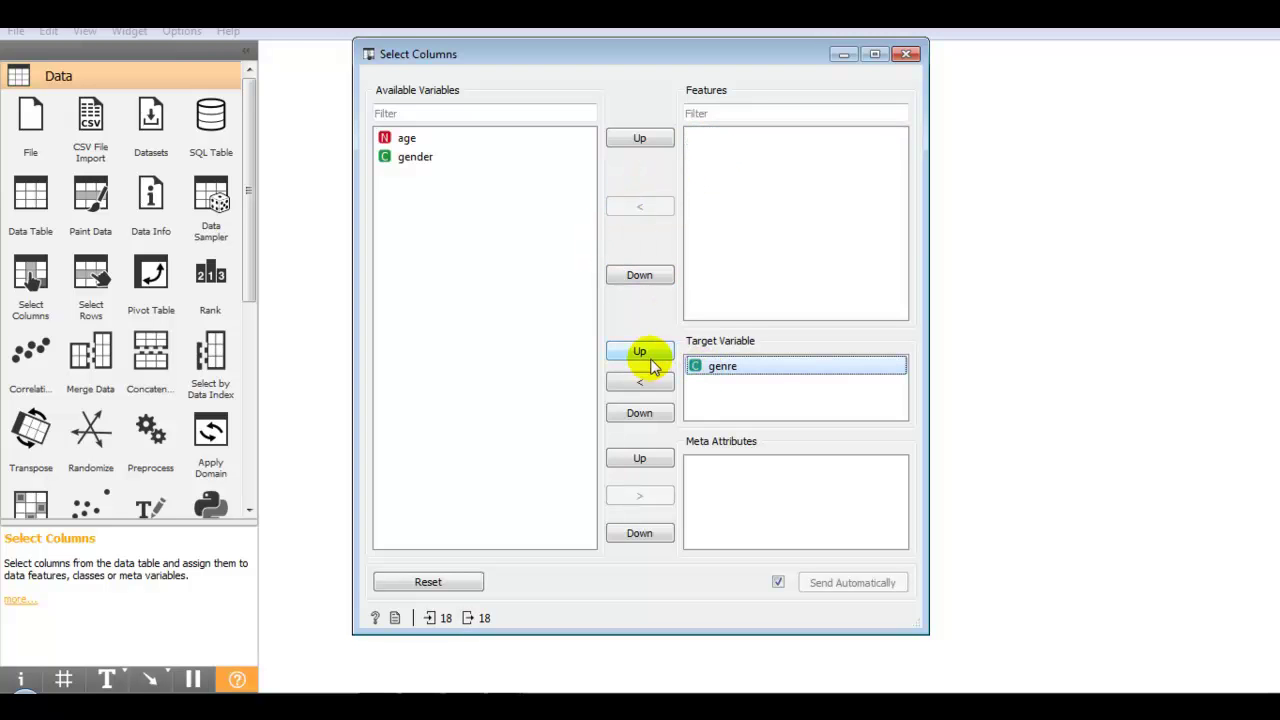
{"action": "left_click", "coordinate": [640, 383]}
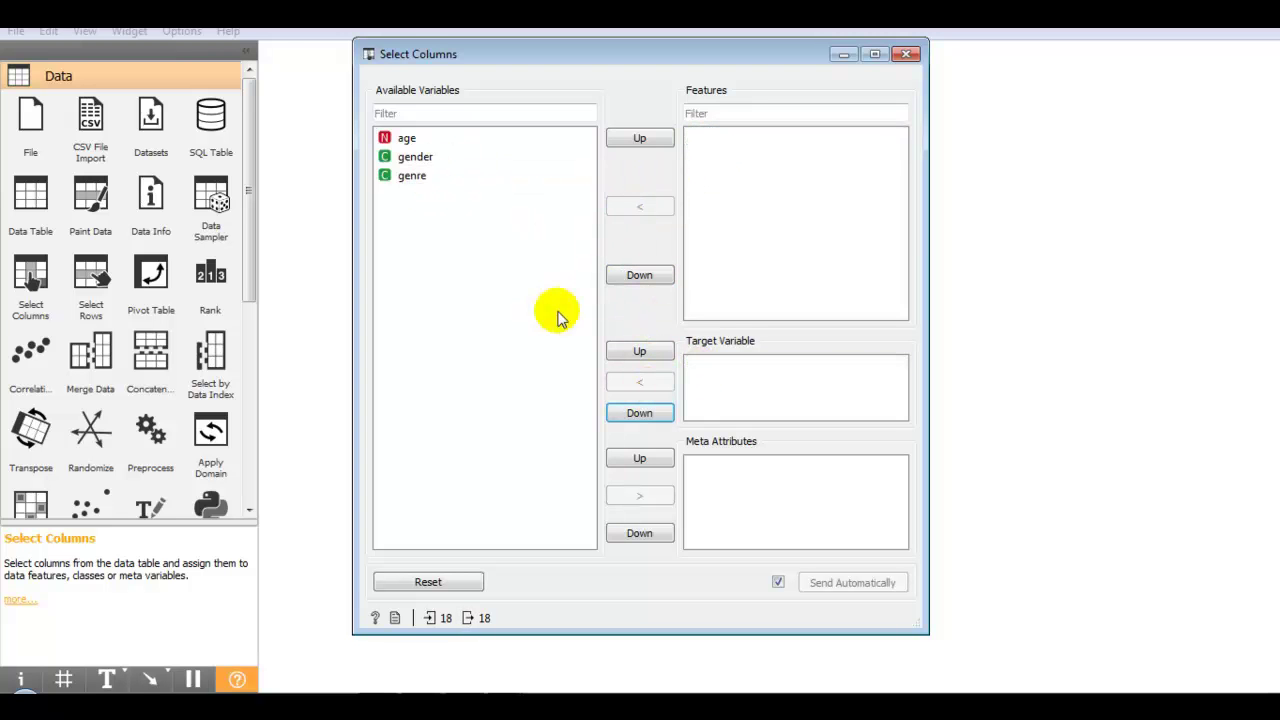
- Assign age and gender as features and genre as the target variable, and close Select Columns
{"action": "left_click", "coordinate": [408, 142]}
{"action": "left_click", "coordinate": [640, 207]}
{"action": "left_click", "coordinate": [428, 140]}
{"action": "left_click", "coordinate": [639, 206]}
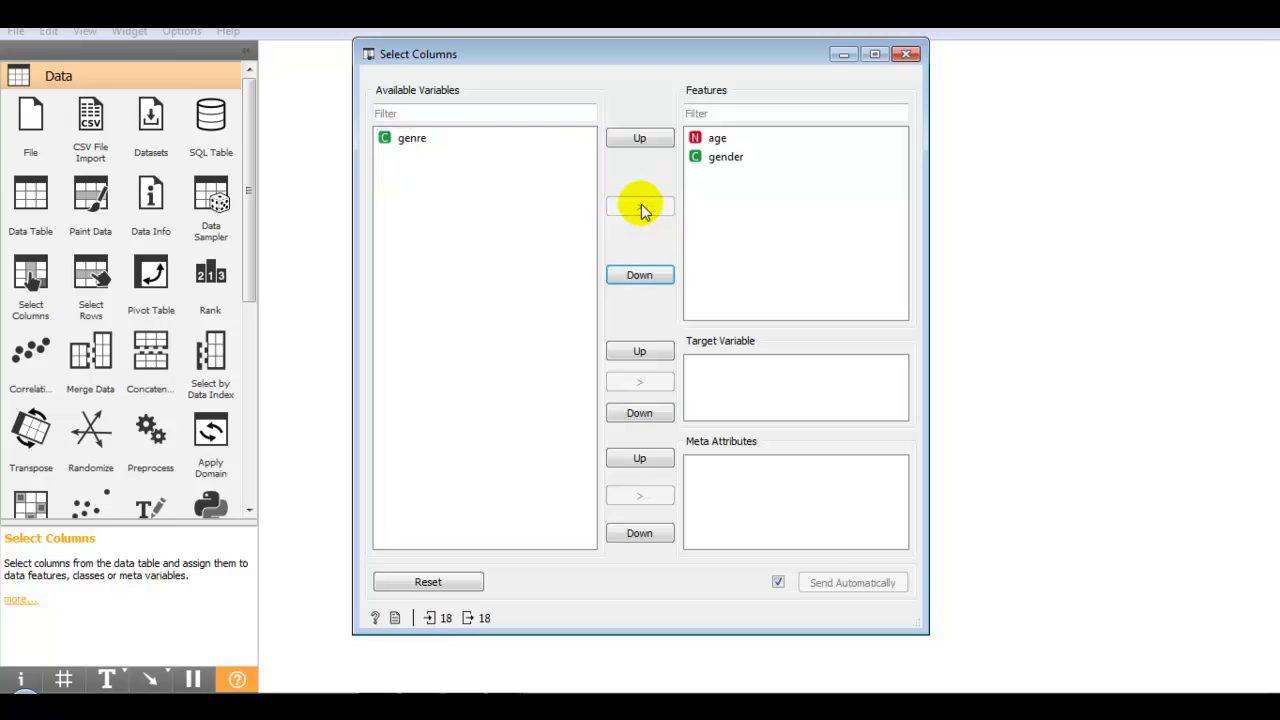
{"action": "left_click", "coordinate": [405, 145]}
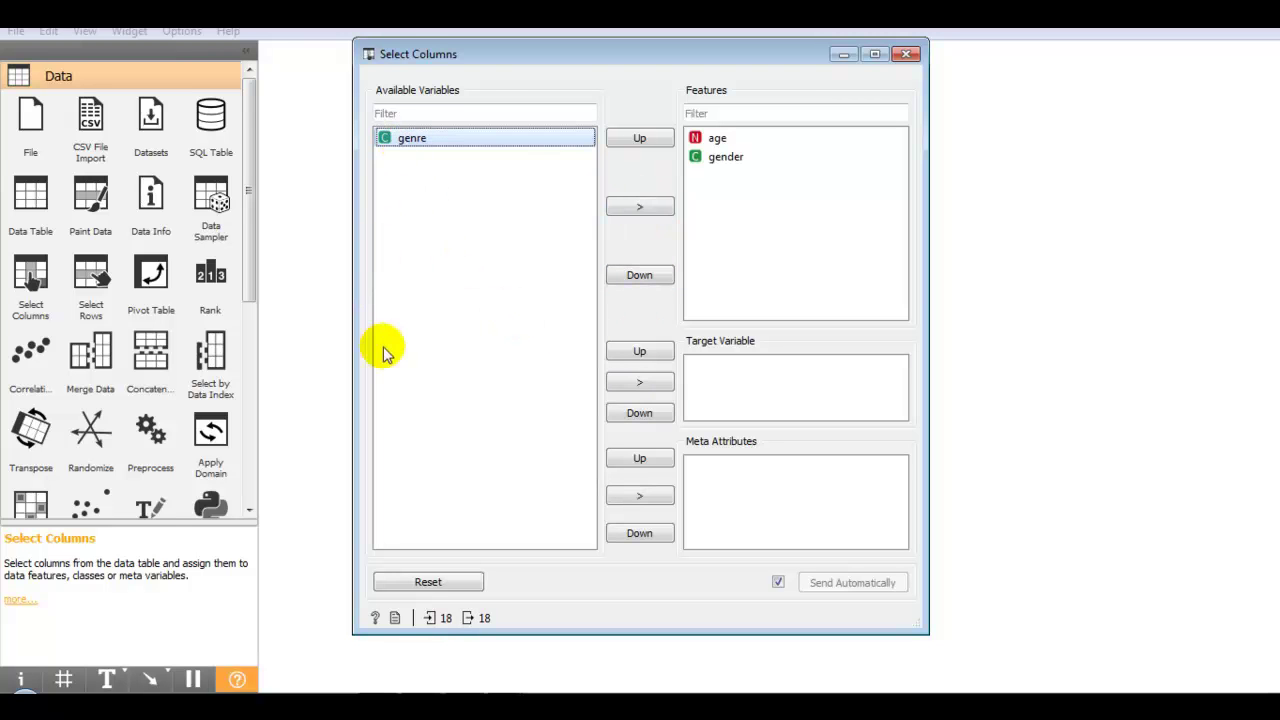
{"action": "left_click", "coordinate": [658, 388]}
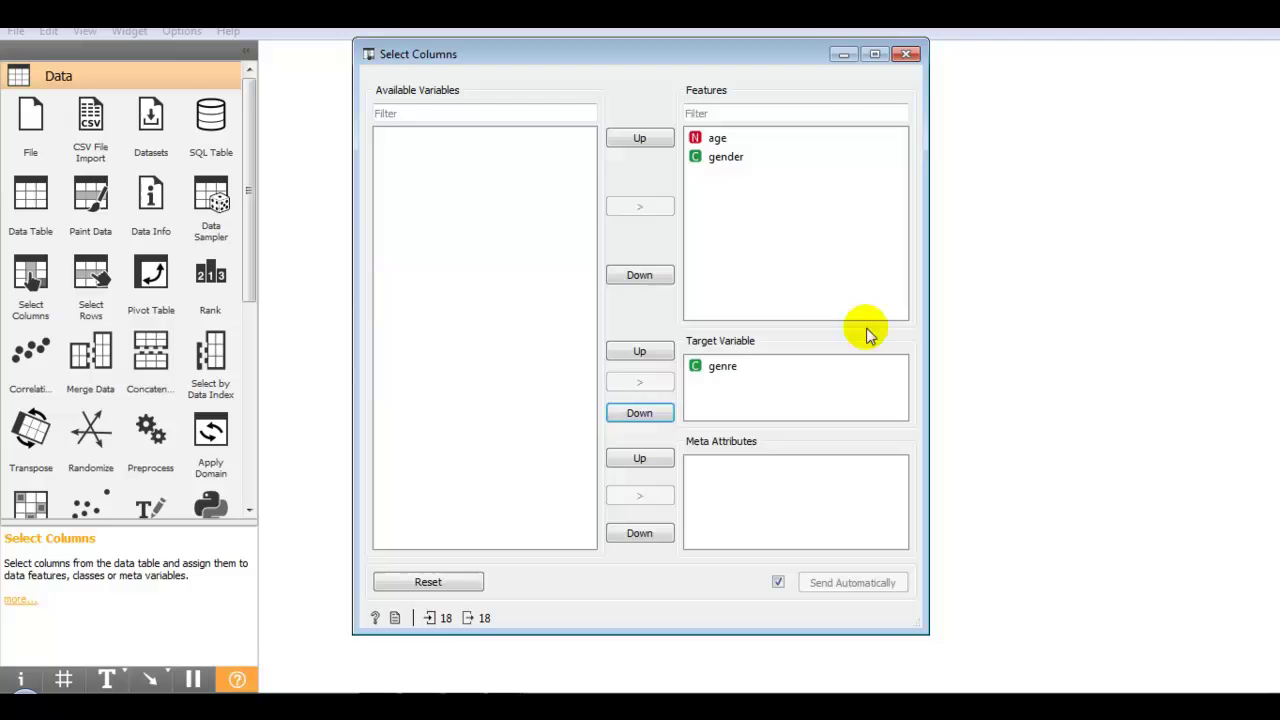
{"action": "left_click", "coordinate": [906, 55]}
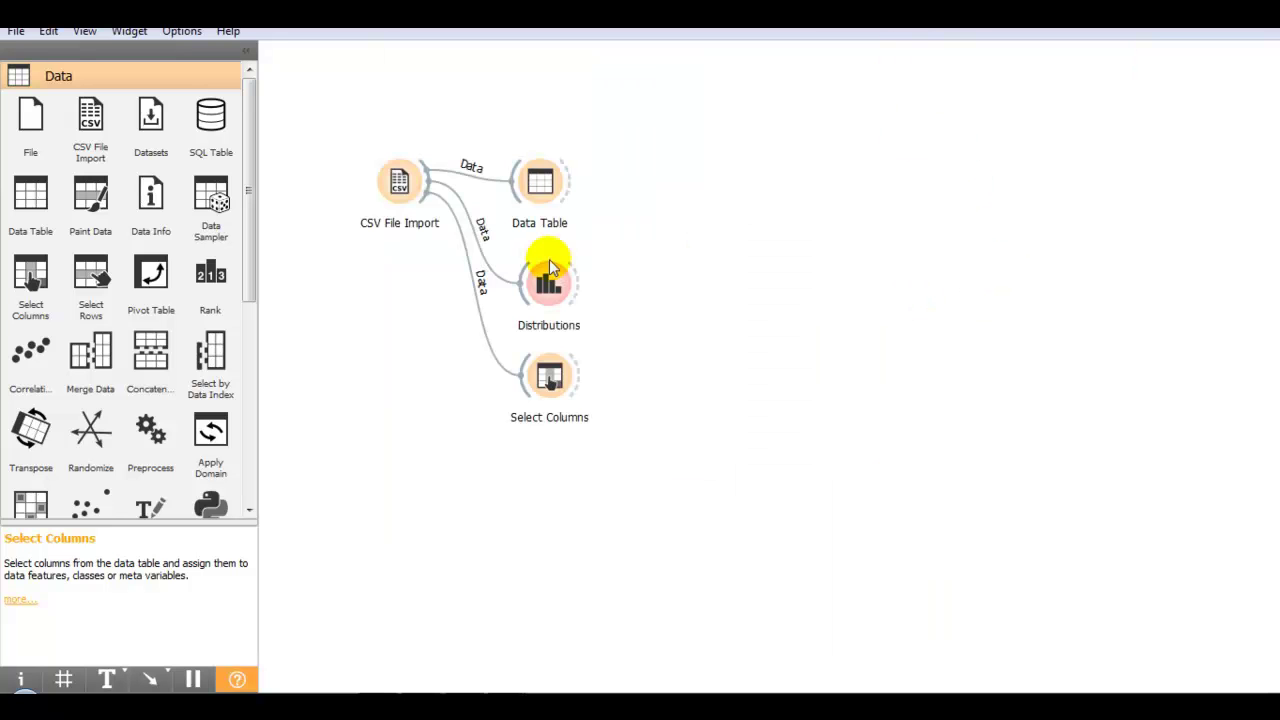
- Add a Test and Score widget to the workflow
{"action": "scroll", "coordinate": [94, 470], "scroll_direction": "down", "scroll_amount": 5}
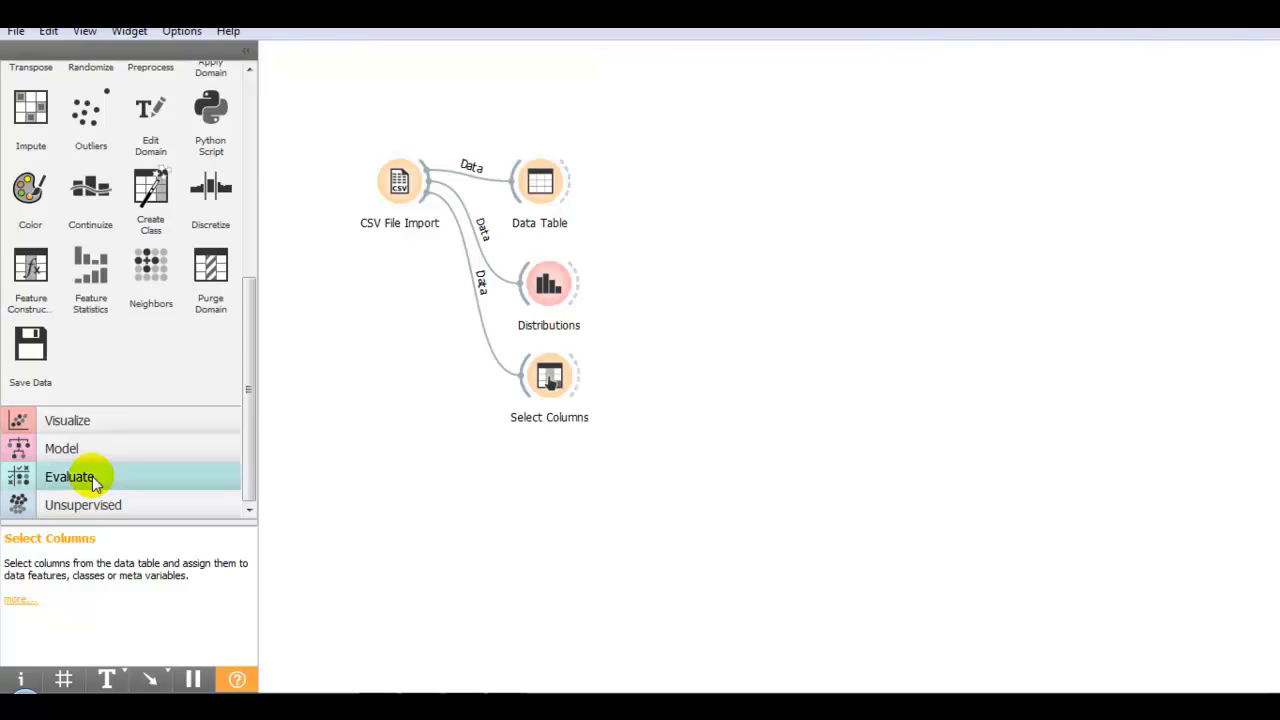
{"action": "left_click", "coordinate": [70, 477]}
{"action": "left_click", "coordinate": [36, 222]}
{"action": "left_click", "coordinate": [1010, 163]}
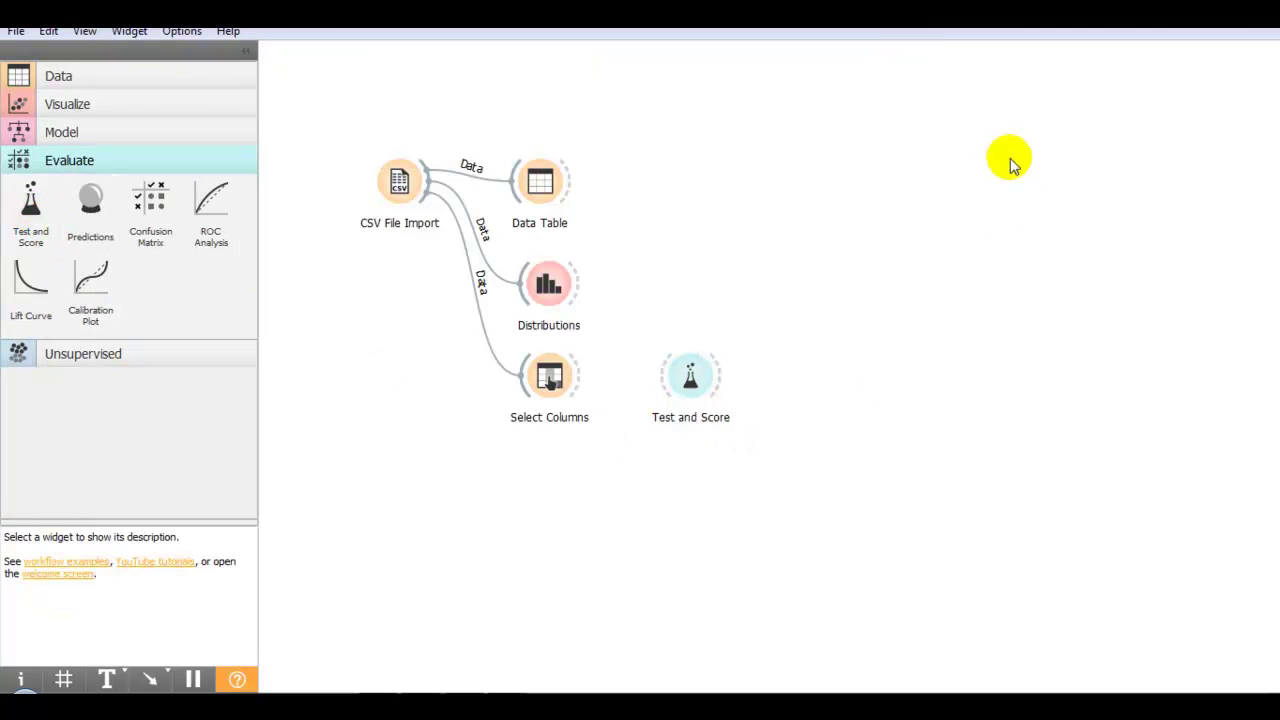
{"action": "right_click", "coordinate": [1010, 163]}
{"action": "type", "text": "test"}
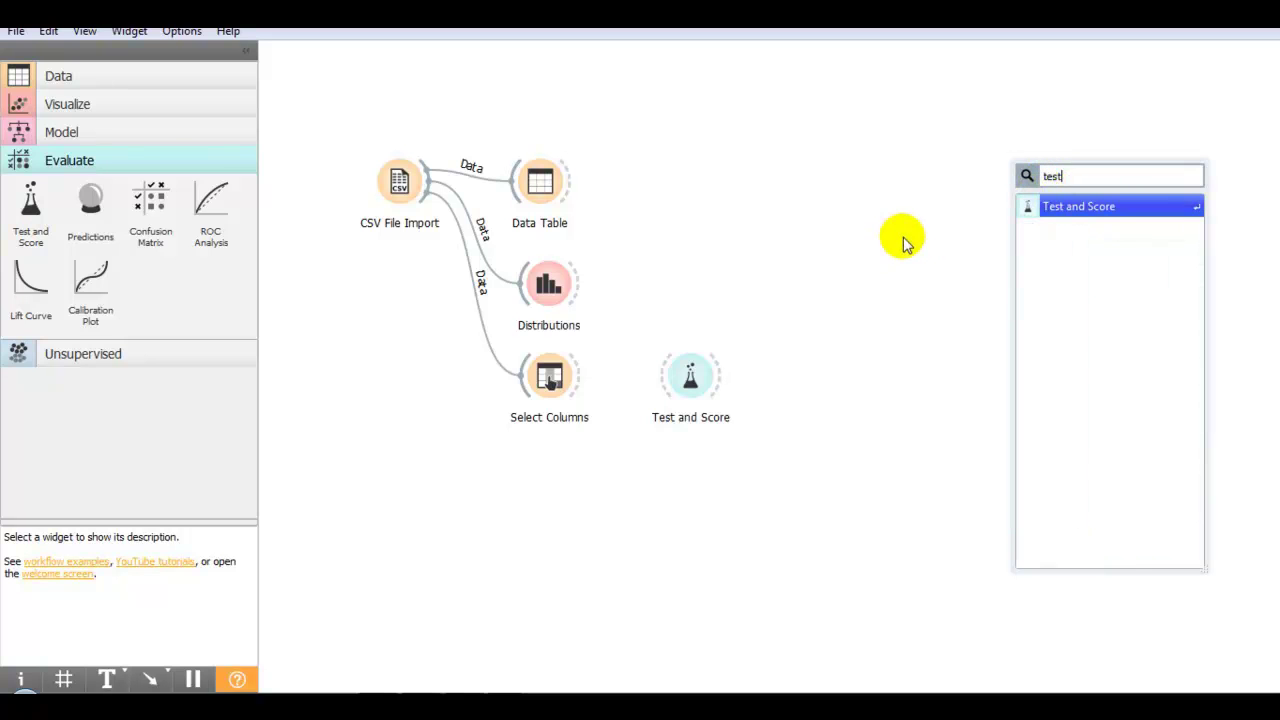
{"action": "left_click", "coordinate": [903, 240]}
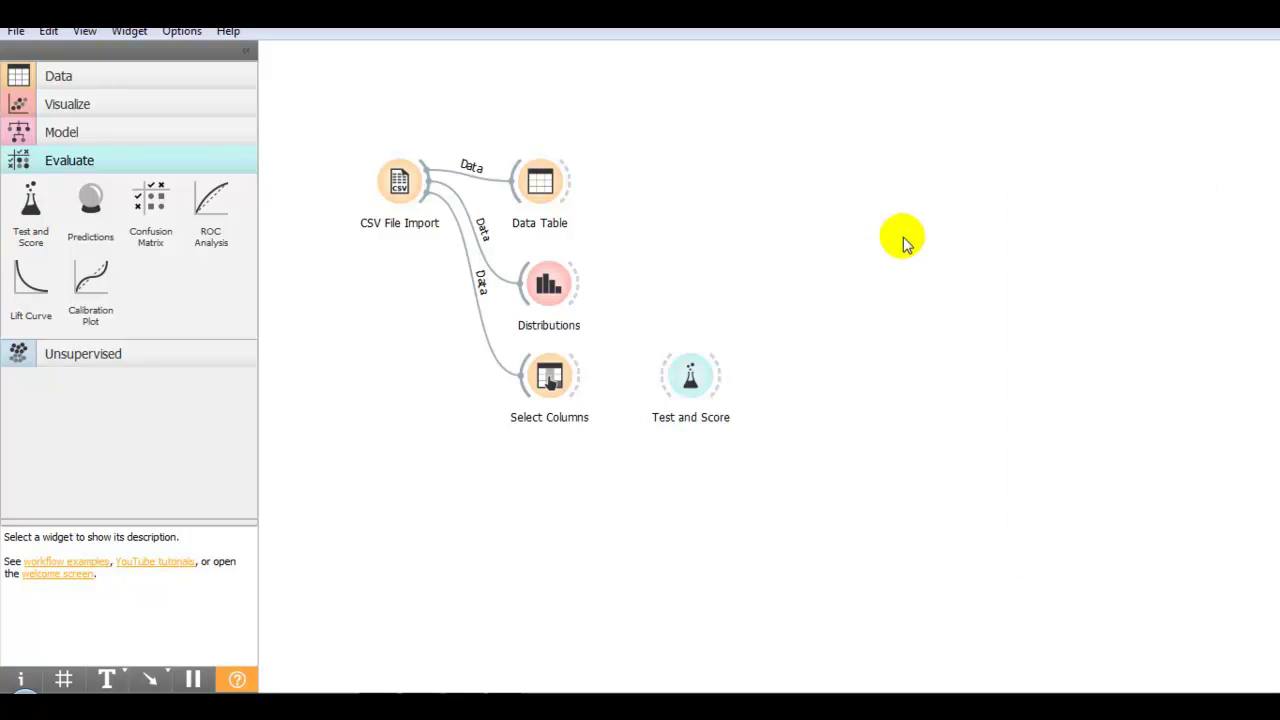
- Place Test and Score below and beside Select Columns and feed it the Select Columns data
{"action": "left_click_drag", "start_coordinate": [710, 400], "coordinate": [720, 466]}
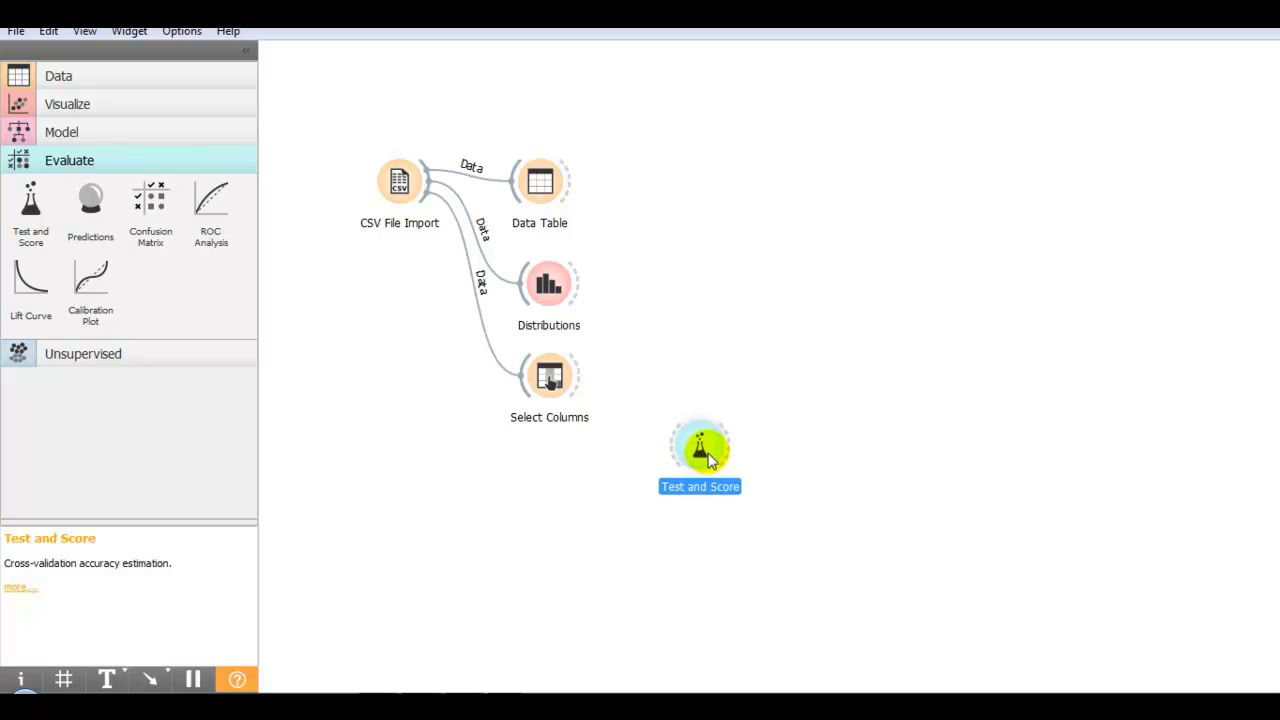
{"action": "left_click_drag", "start_coordinate": [578, 390], "coordinate": [675, 452]}
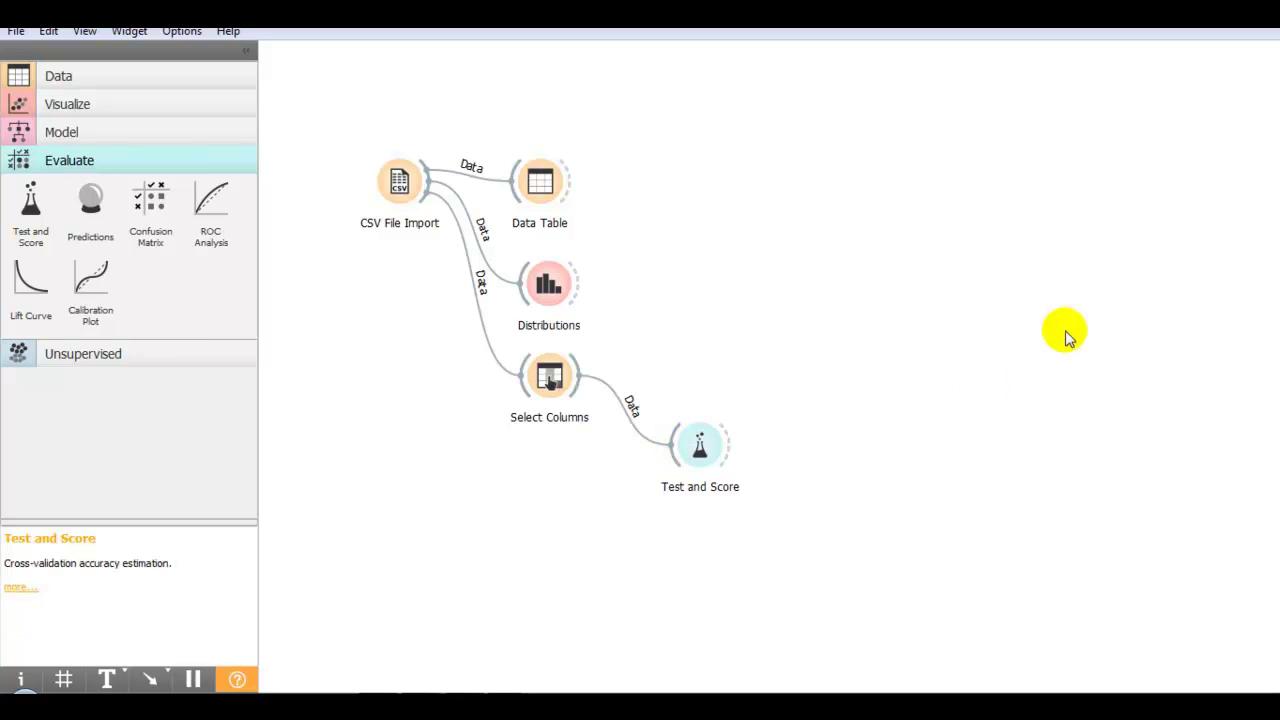
- Add a Logistic Regression widget below Select Columns and connect it to Test and Score as a learner
{"action": "left_click", "coordinate": [86, 131]}
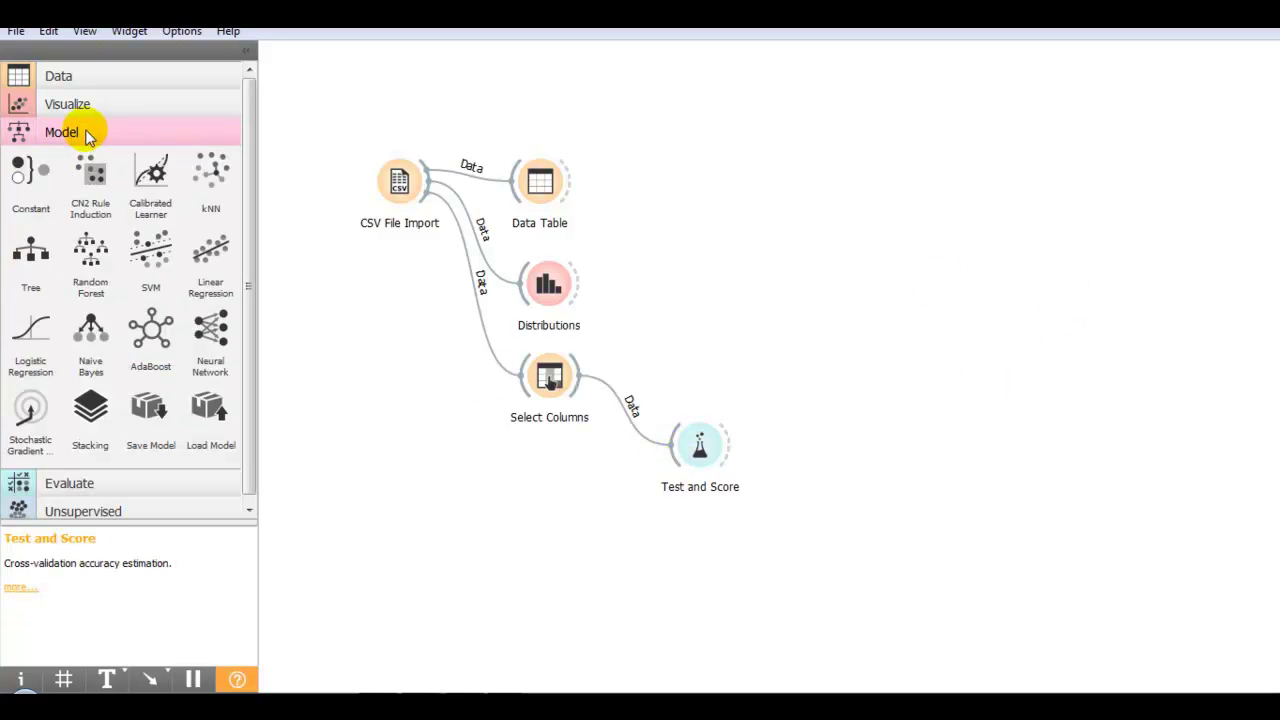
{"action": "left_click", "coordinate": [36, 338]}
{"action": "left_click_drag", "start_coordinate": [846, 456], "coordinate": [695, 447]}
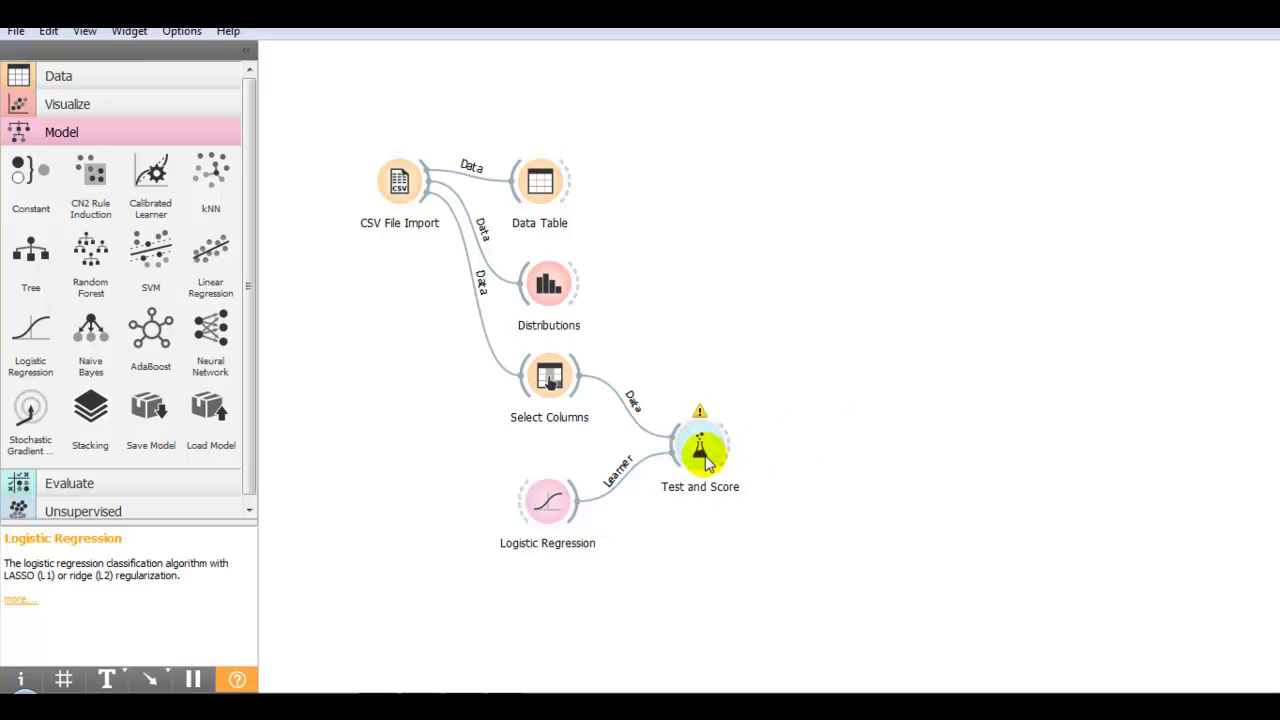
- Open Test and Score, set the number of cross-validation folds to 2, and close it
{"action": "double_click", "coordinate": [705, 455]}
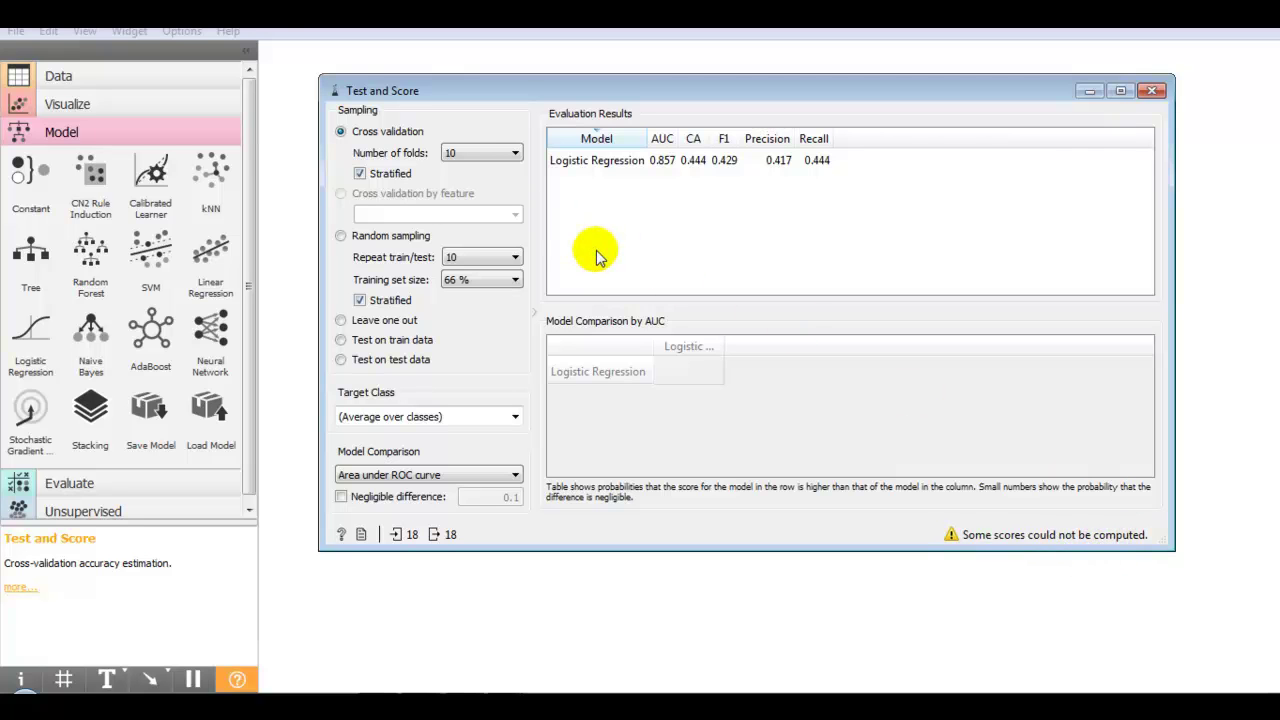
{"action": "left_click", "coordinate": [474, 162]}
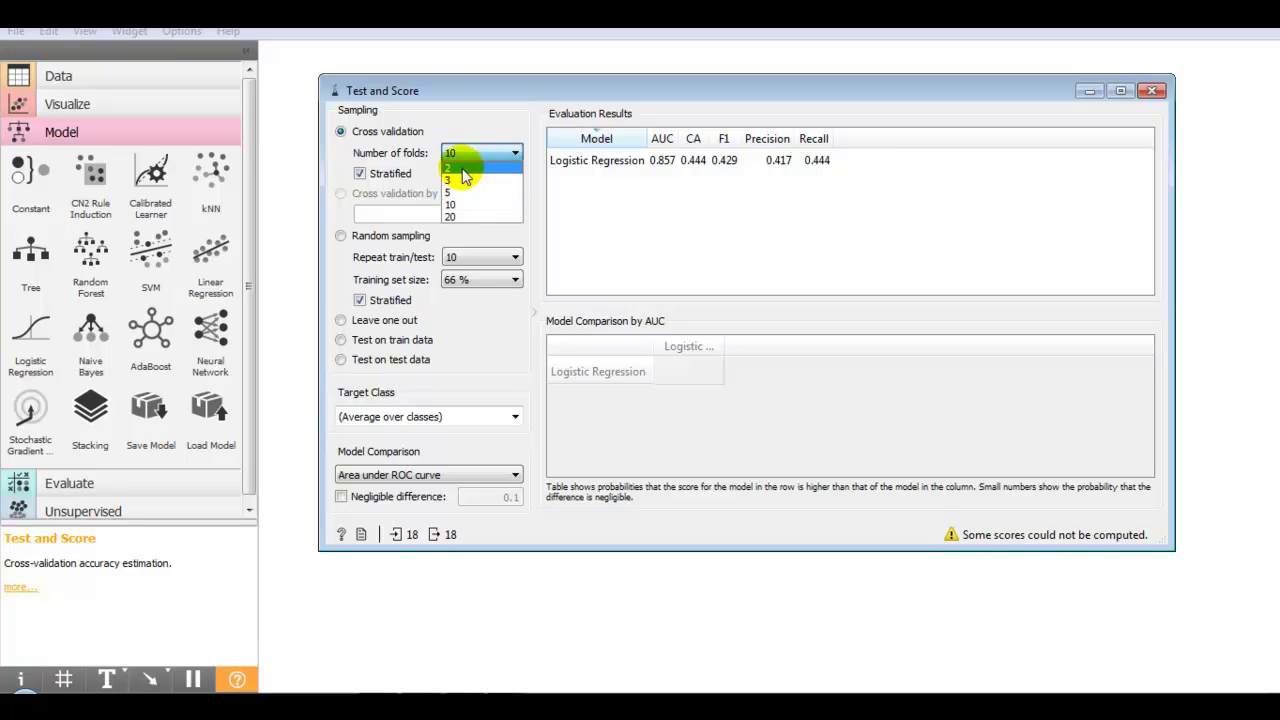
{"action": "left_click", "coordinate": [463, 168]}
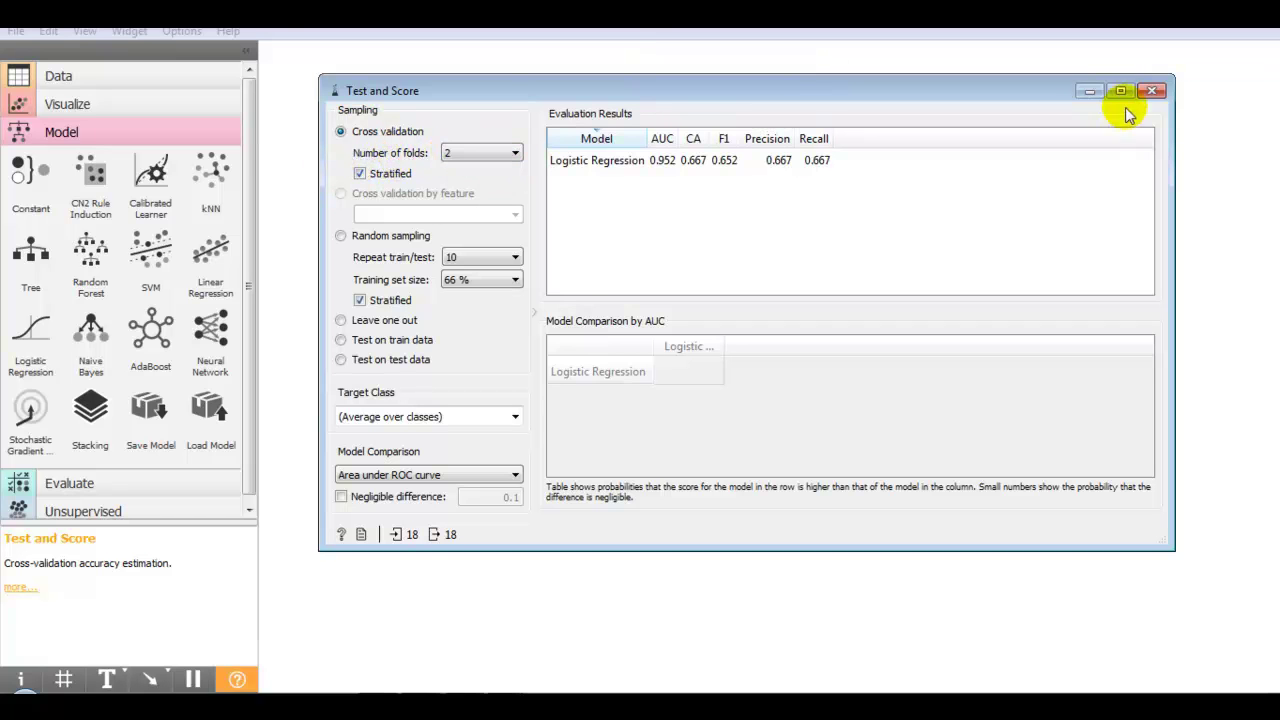
{"action": "left_click", "coordinate": [1151, 92]}
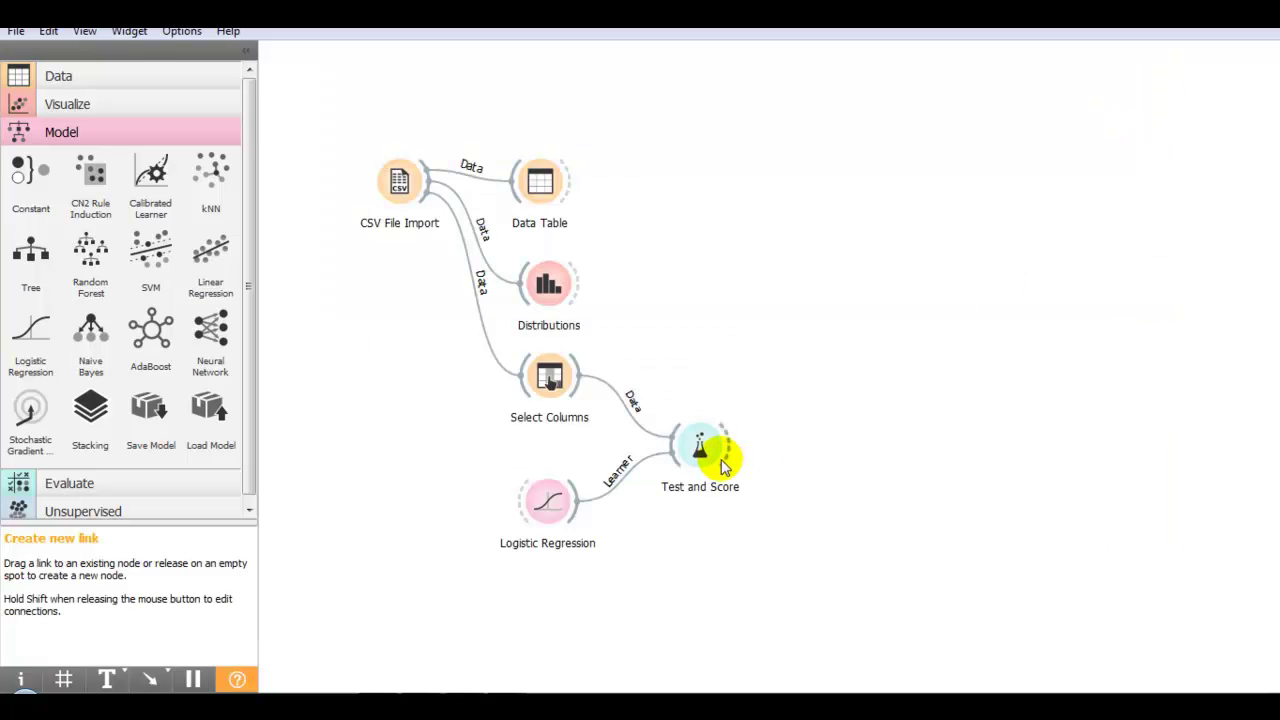
- Reopen Test and Score to review the Logistic Regression scores and the available fold counts
{"action": "double_click", "coordinate": [714, 449]}
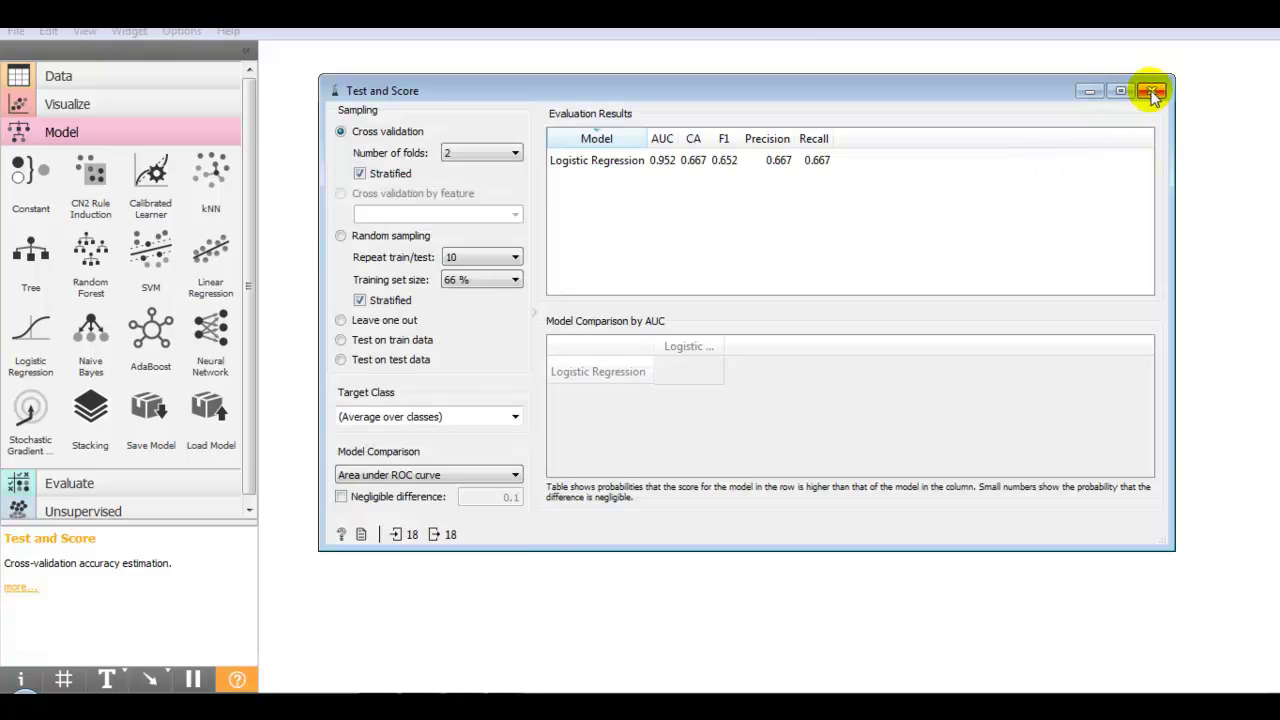
{"action": "left_click", "coordinate": [1151, 91]}
{"action": "double_click", "coordinate": [705, 450]}
{"action": "left_click", "coordinate": [492, 155]}
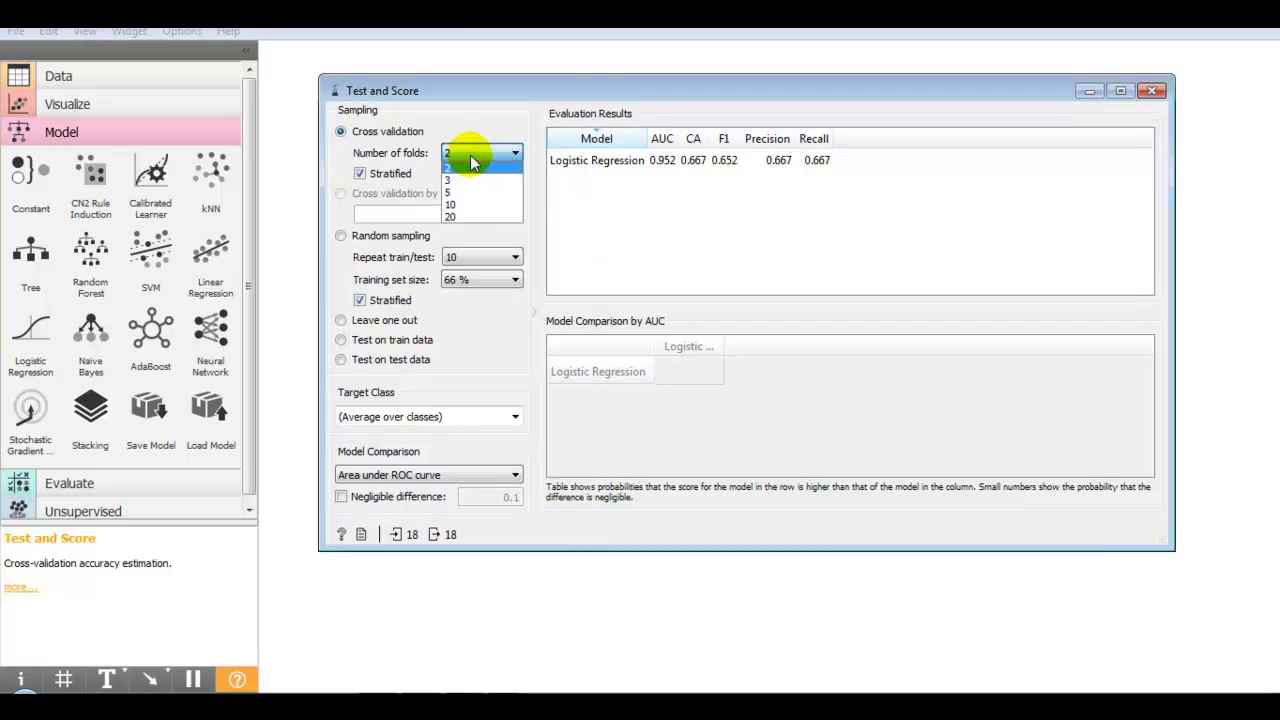
{"action": "left_click", "coordinate": [484, 157]}
{"action": "left_click", "coordinate": [1155, 92]}
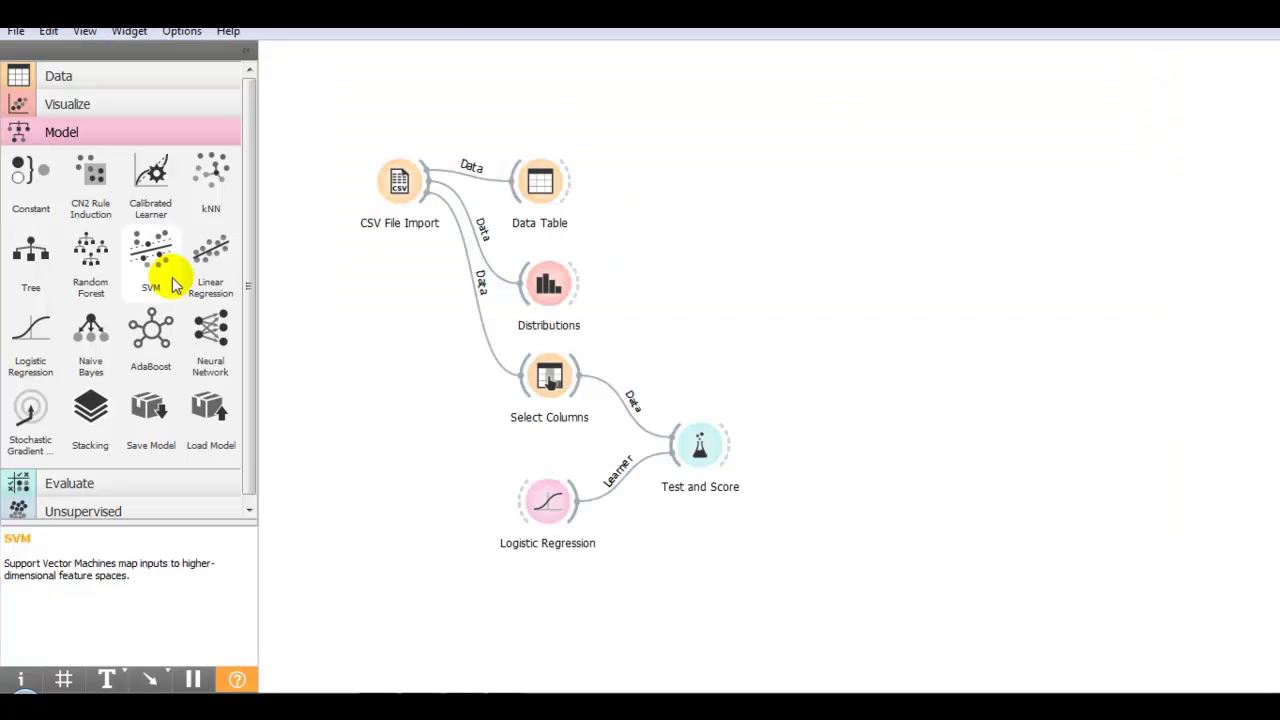
- Connect a new Neural Network learner to Test and Score, and feed its evaluation results into a new Confusion Matrix widget
{"action": "left_click_drag", "start_coordinate": [210, 340], "coordinate": [682, 452]}
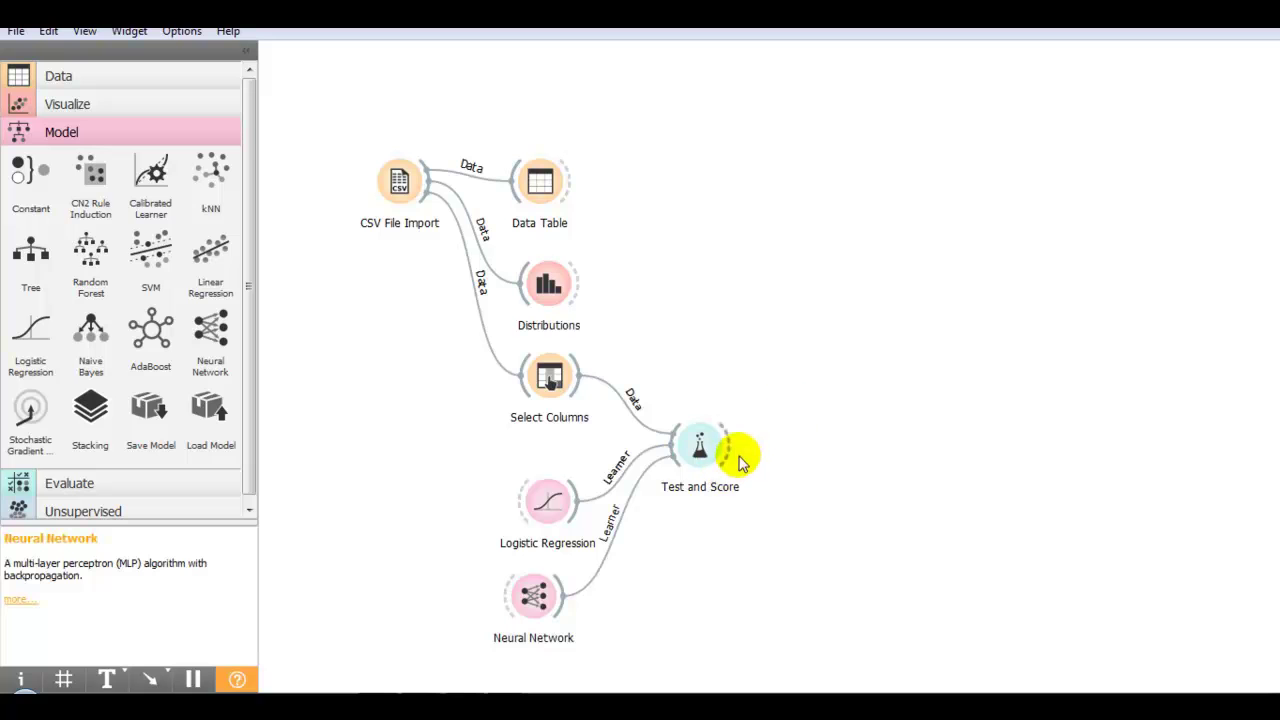
{"action": "right_click", "coordinate": [842, 372]}
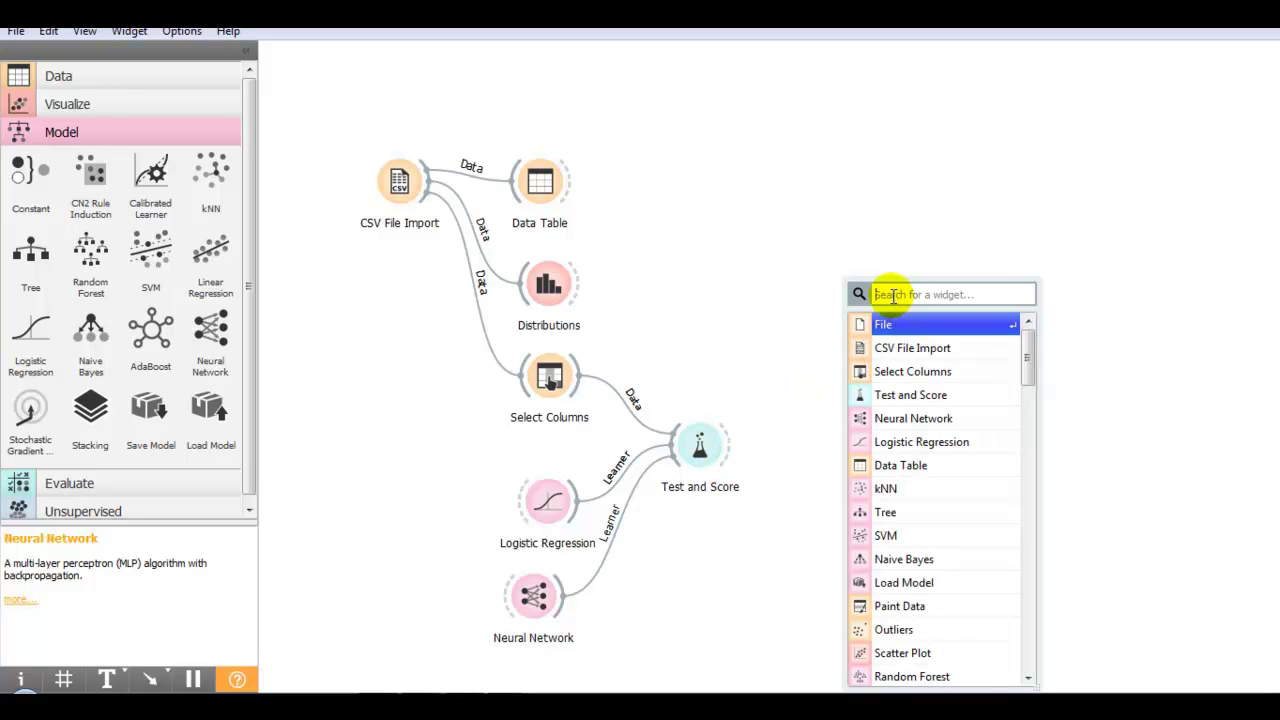
{"action": "type", "text": "con"}
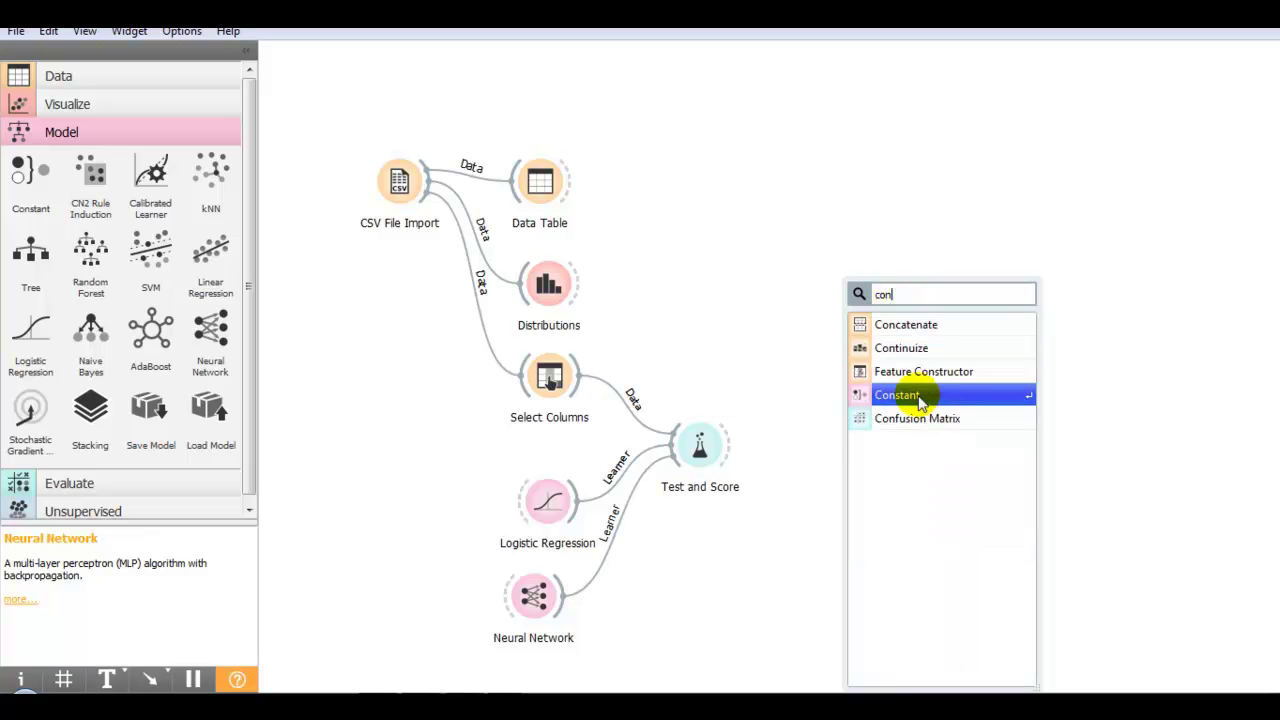
{"action": "left_click", "coordinate": [888, 418]}
{"action": "left_click_drag", "start_coordinate": [732, 455], "coordinate": [808, 363]}
- Add a ROC Analysis widget below Confusion Matrix, feed it the Test and Score evaluation results, and open it
{"action": "left_click", "coordinate": [70, 484]}
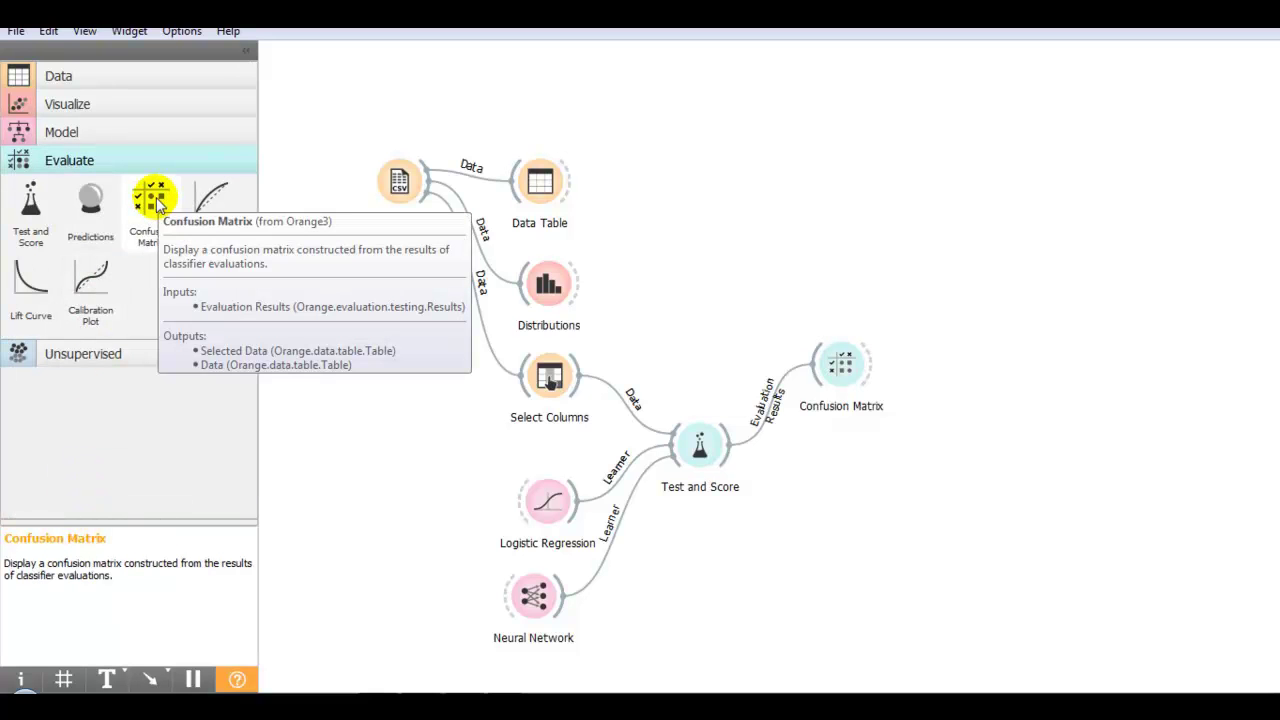
{"action": "left_click", "coordinate": [200, 205]}
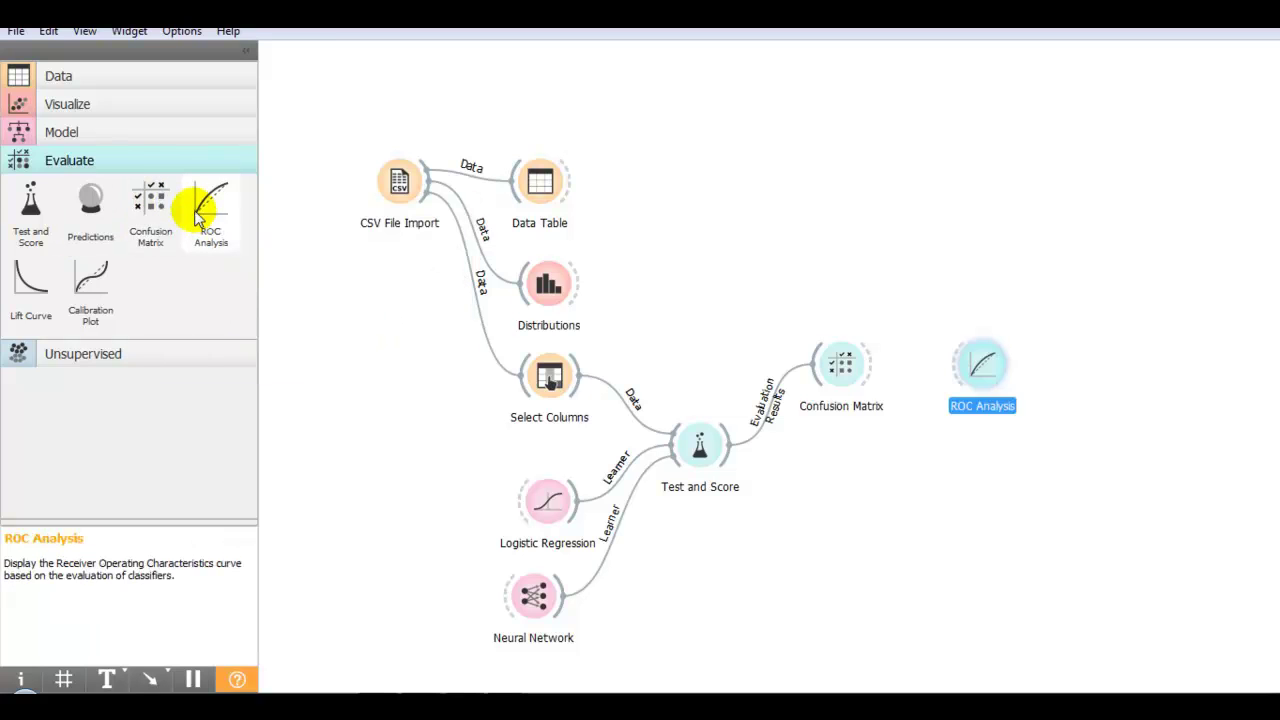
{"action": "left_click_drag", "start_coordinate": [985, 378], "coordinate": [839, 482]}
{"action": "left_click_drag", "start_coordinate": [728, 474], "coordinate": [823, 490]}
{"action": "double_click", "coordinate": [836, 480]}
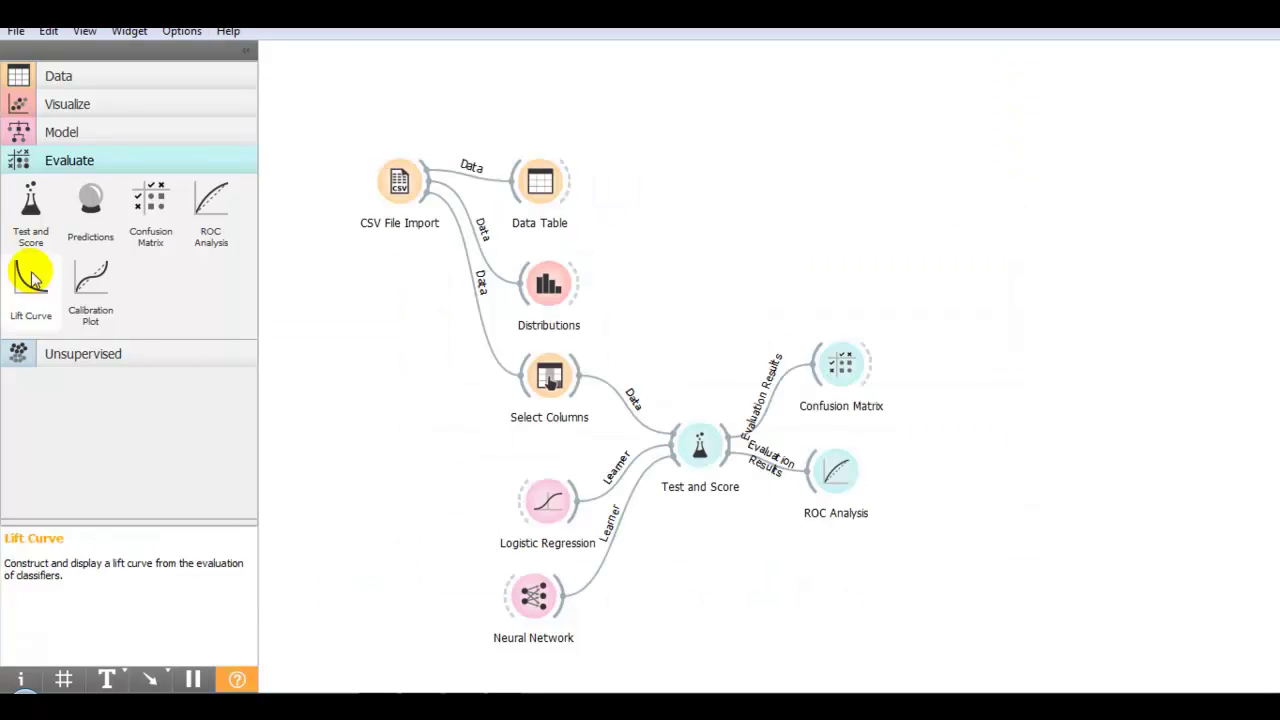
- Add a Naive Bayes learner connected to Test and Score, and open Test and Score to compare the models
{"action": "left_click", "coordinate": [89, 130]}
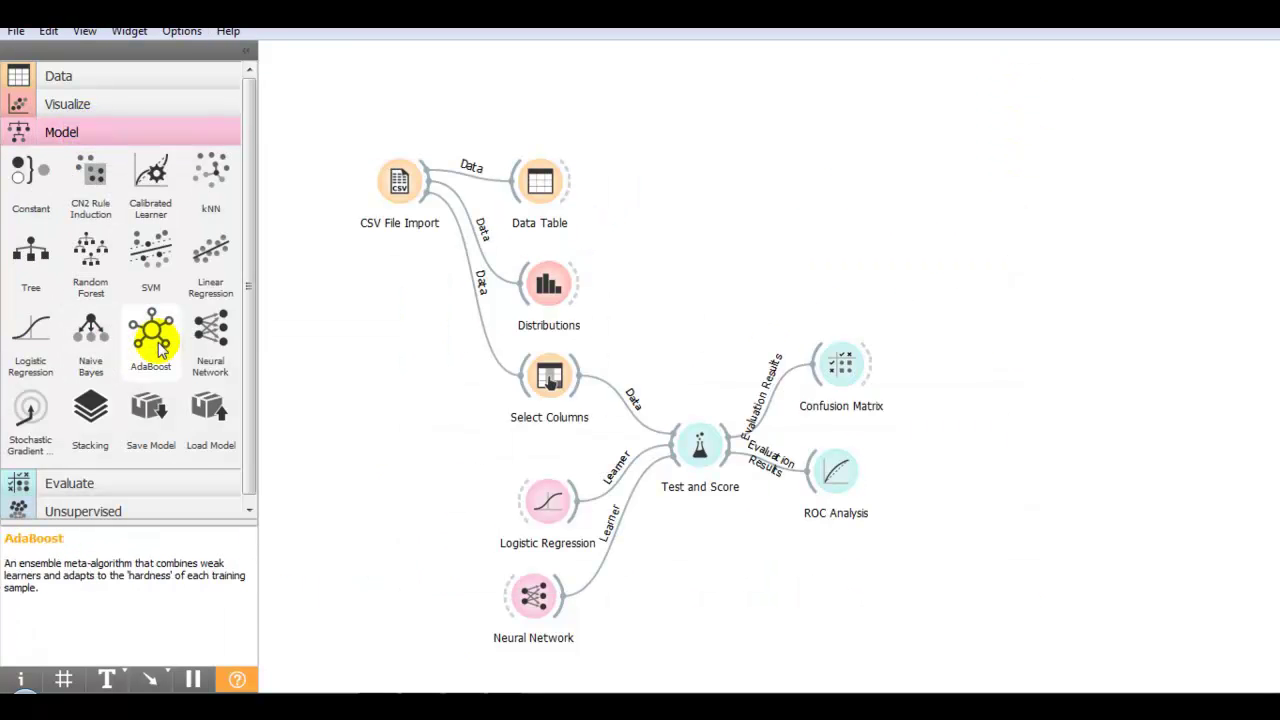
{"action": "left_click_drag", "start_coordinate": [90, 335], "coordinate": [682, 455]}
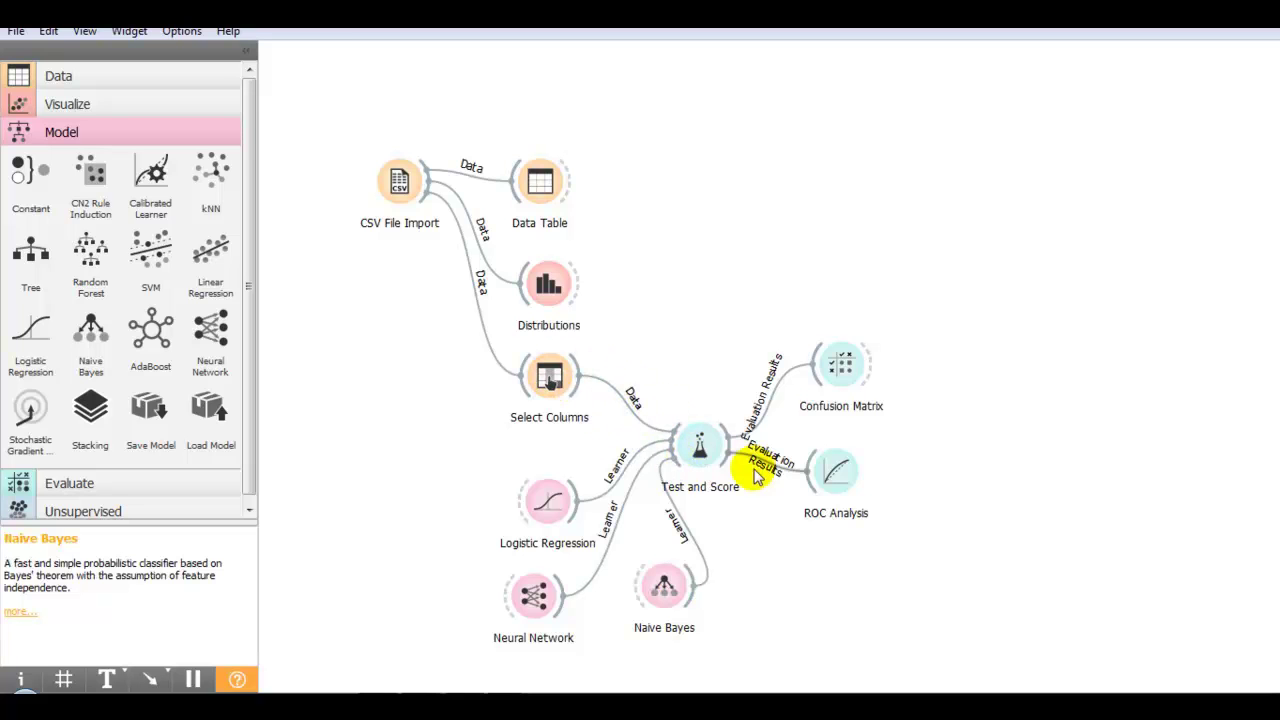
{"action": "double_click", "coordinate": [700, 447]}
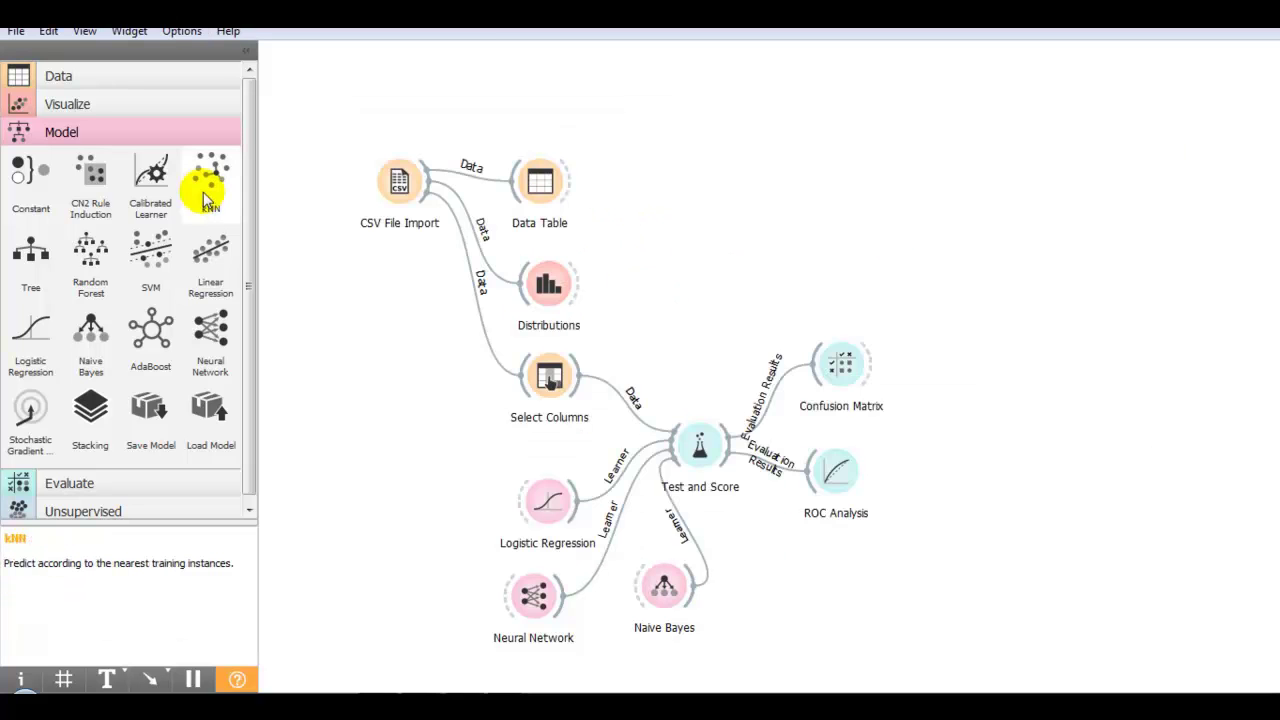
- Add a kNN learner connected to Test and Score, and open Test and Score to compare its scores
{"action": "left_click", "coordinate": [210, 185]}
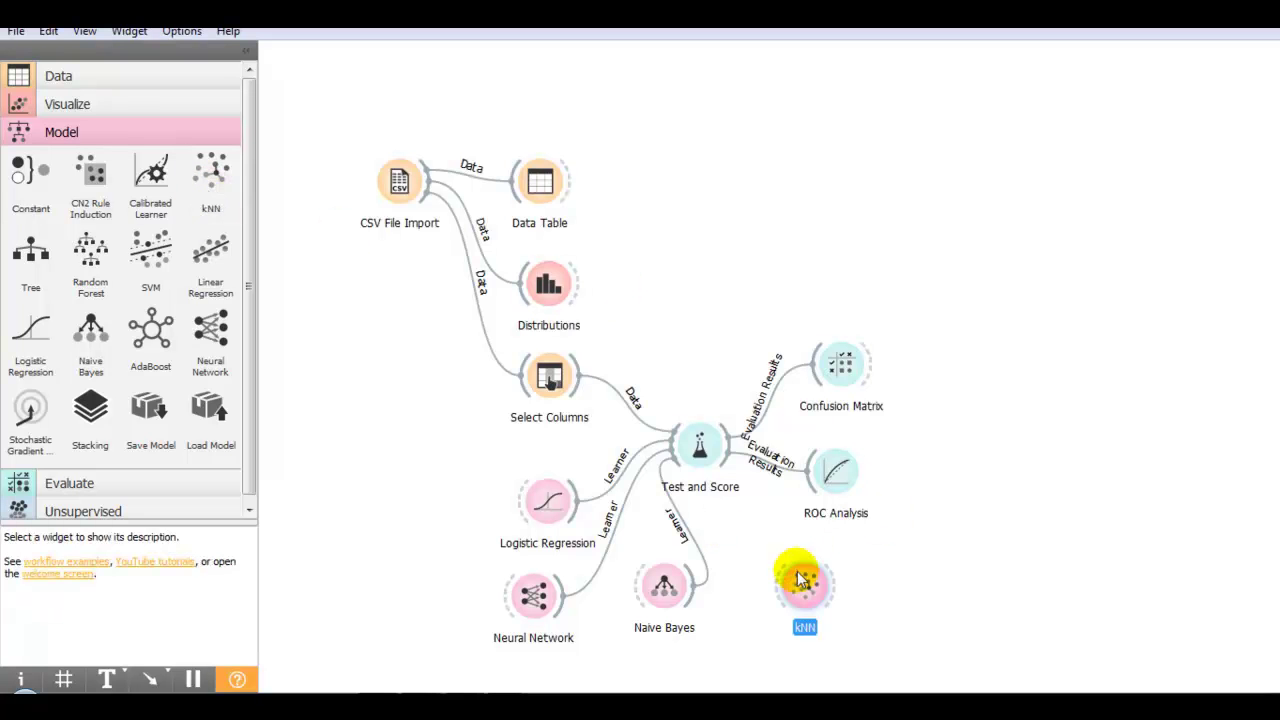
{"action": "left_click_drag", "start_coordinate": [778, 592], "coordinate": [700, 447]}
{"action": "double_click", "coordinate": [700, 447]}
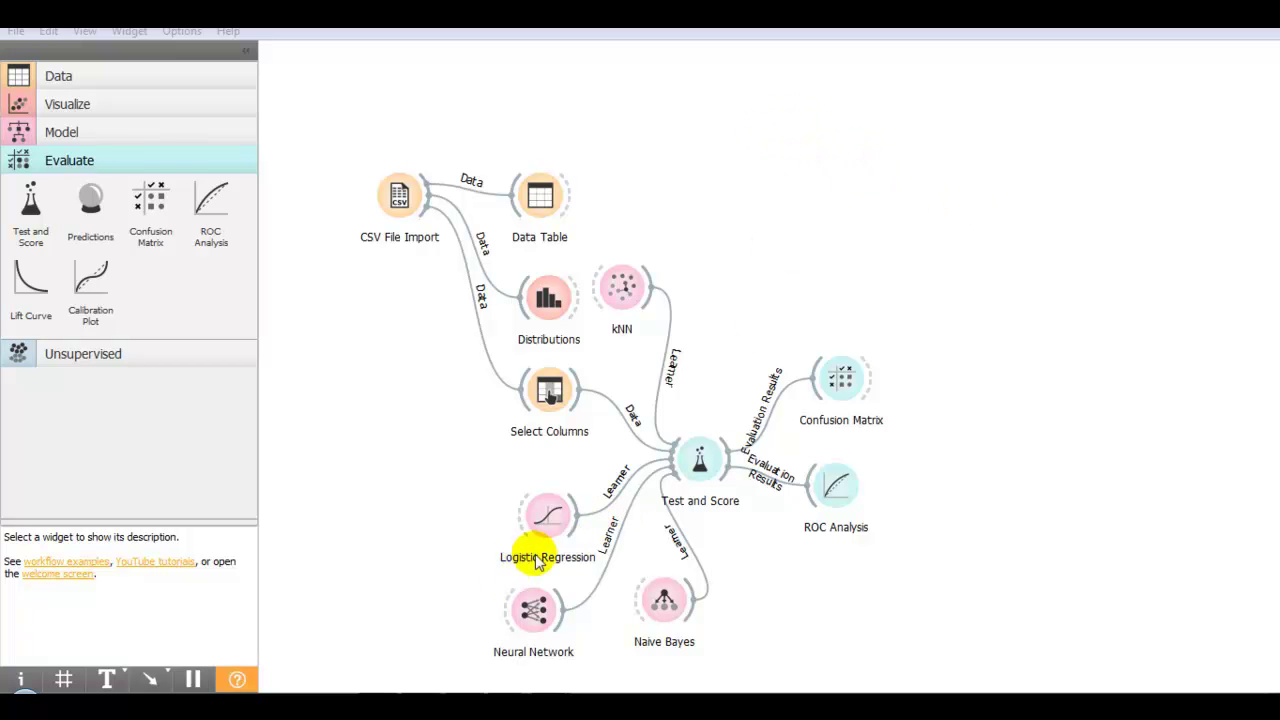
- Add a second Logistic Regression widget above the workflow and feed it the Select Columns data
{"action": "right_click", "coordinate": [838, 105]}
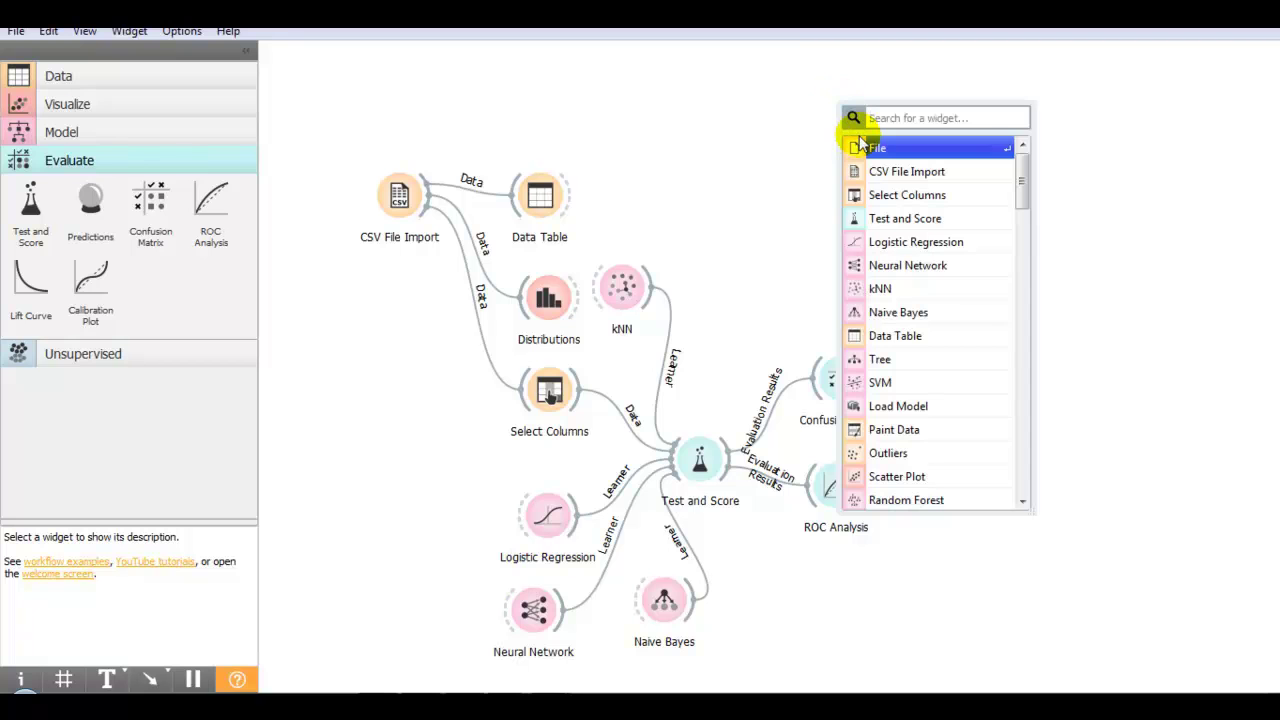
{"action": "type", "text": "logi"}
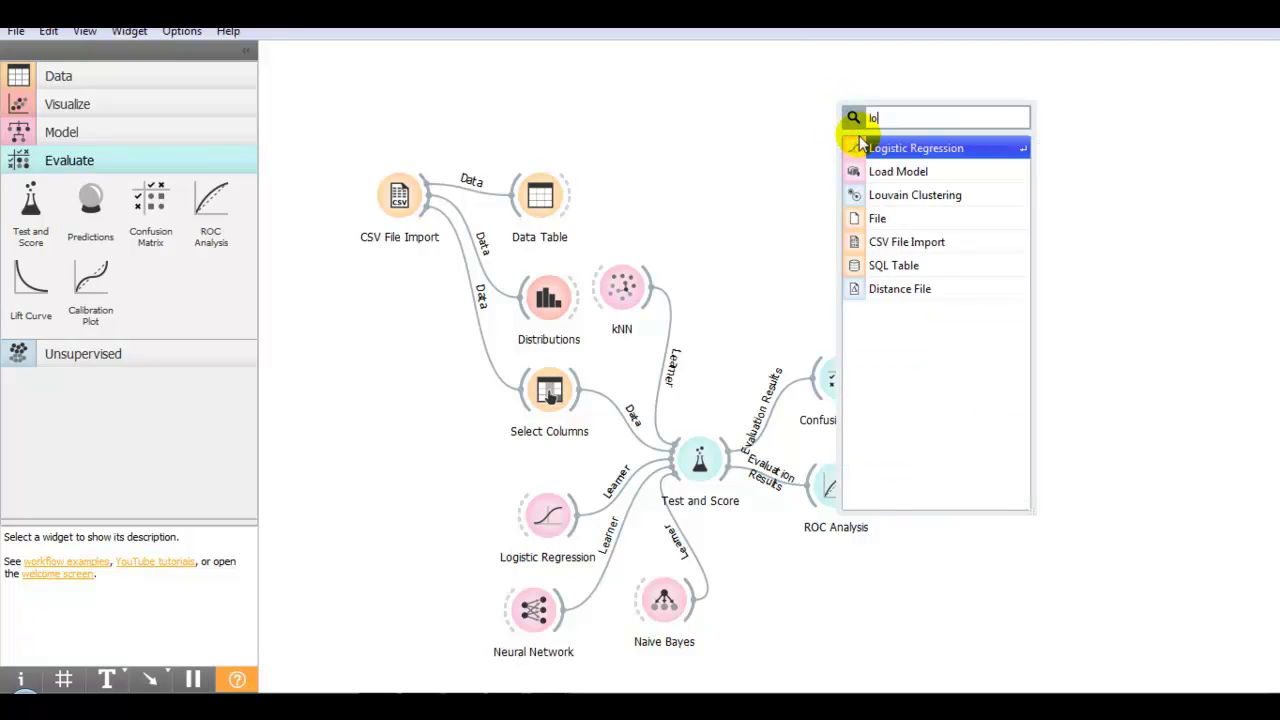
{"action": "left_click", "coordinate": [886, 150]}
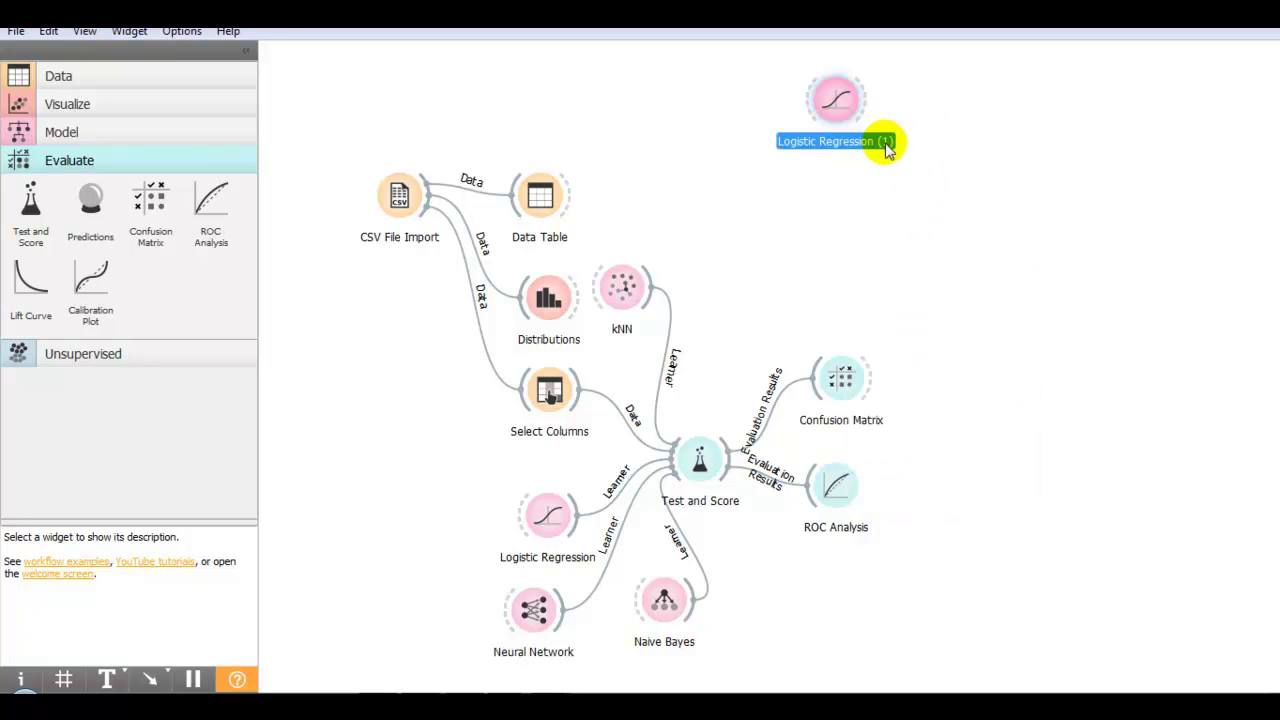
{"action": "left_click_drag", "start_coordinate": [580, 385], "coordinate": [816, 104]}
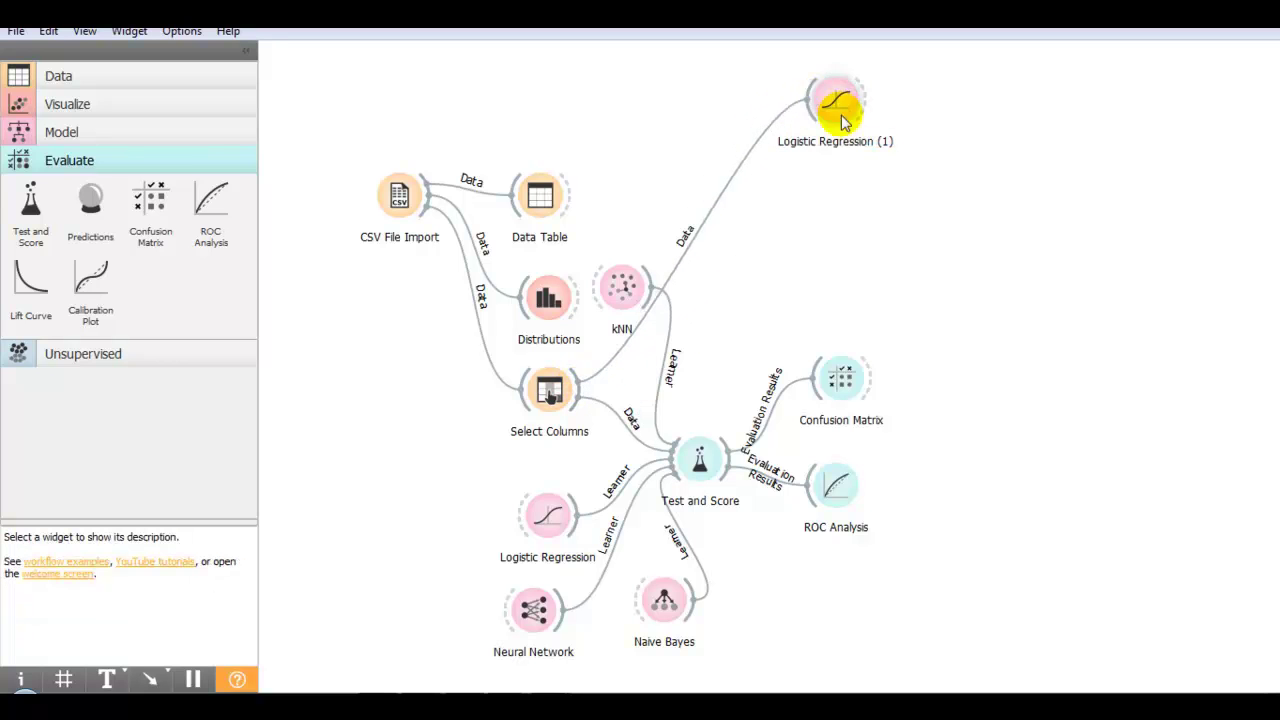
- Add a Predictions widget beside the second Logistic Regression and connect that model to it as a predictor
{"action": "right_click", "coordinate": [1009, 139]}
{"action": "type", "text": "pred"}
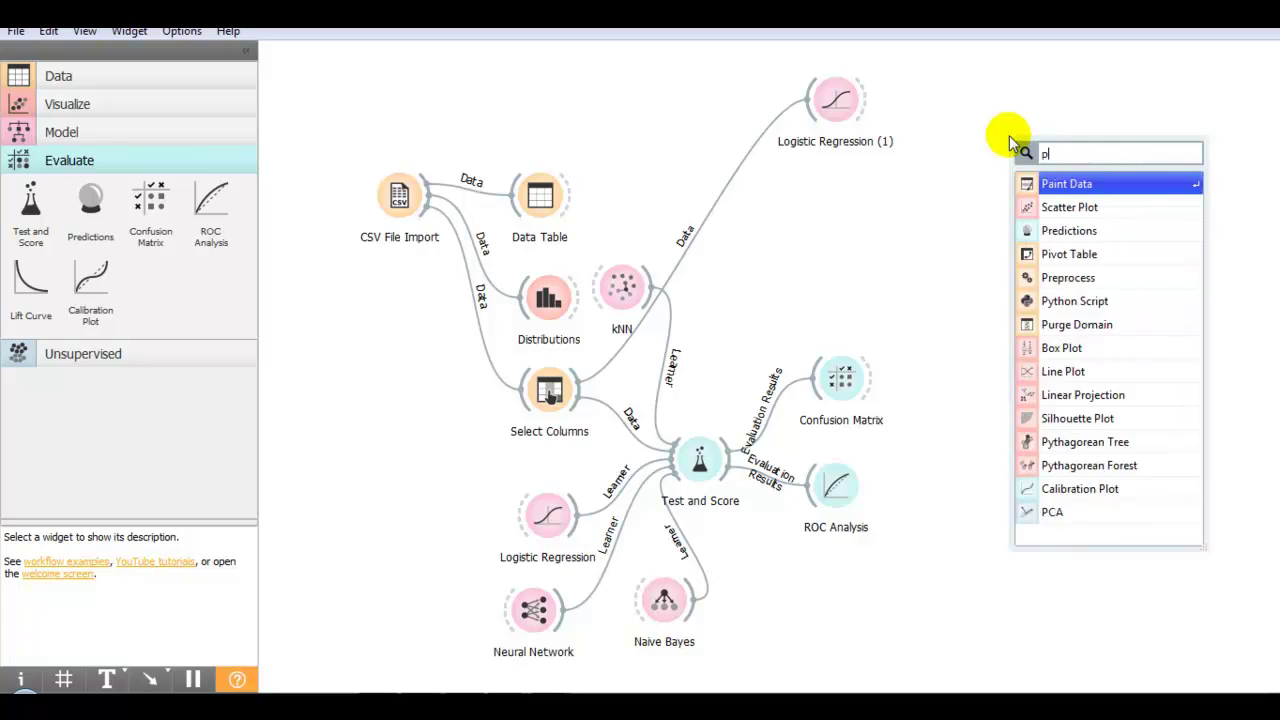
{"action": "left_click", "coordinate": [1066, 186]}
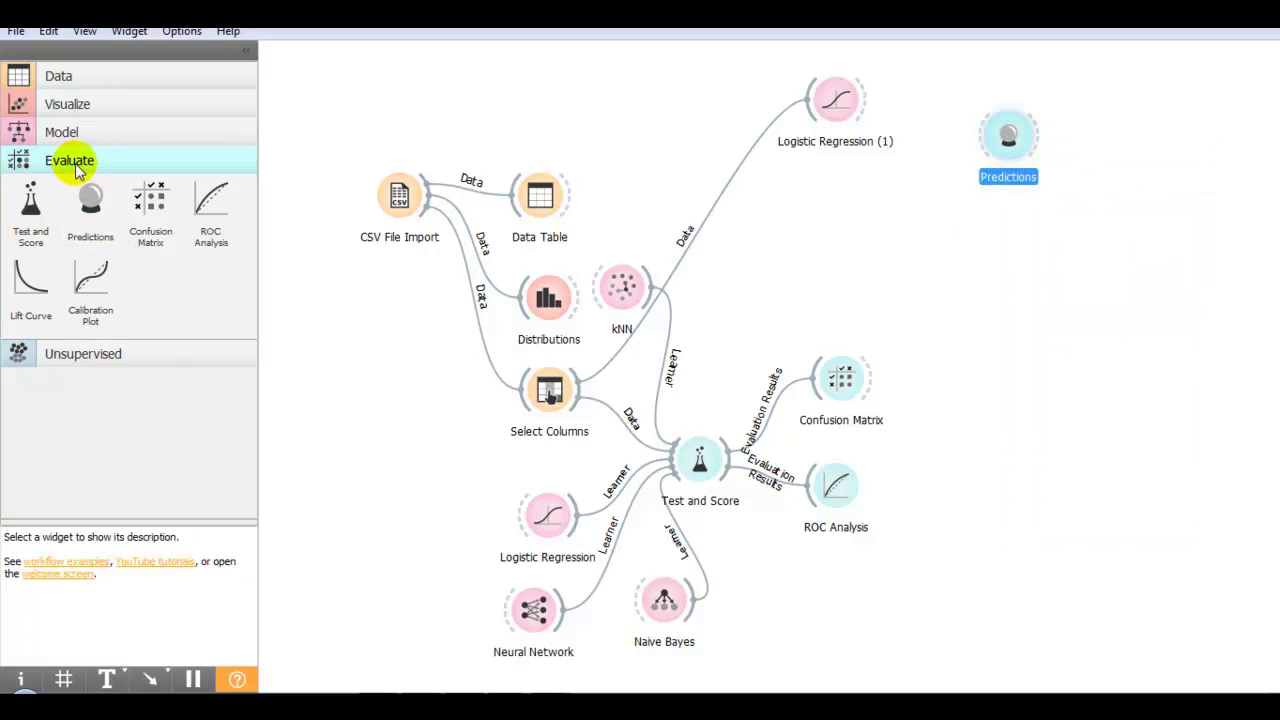
{"action": "left_click_drag", "start_coordinate": [868, 104], "coordinate": [985, 138]}
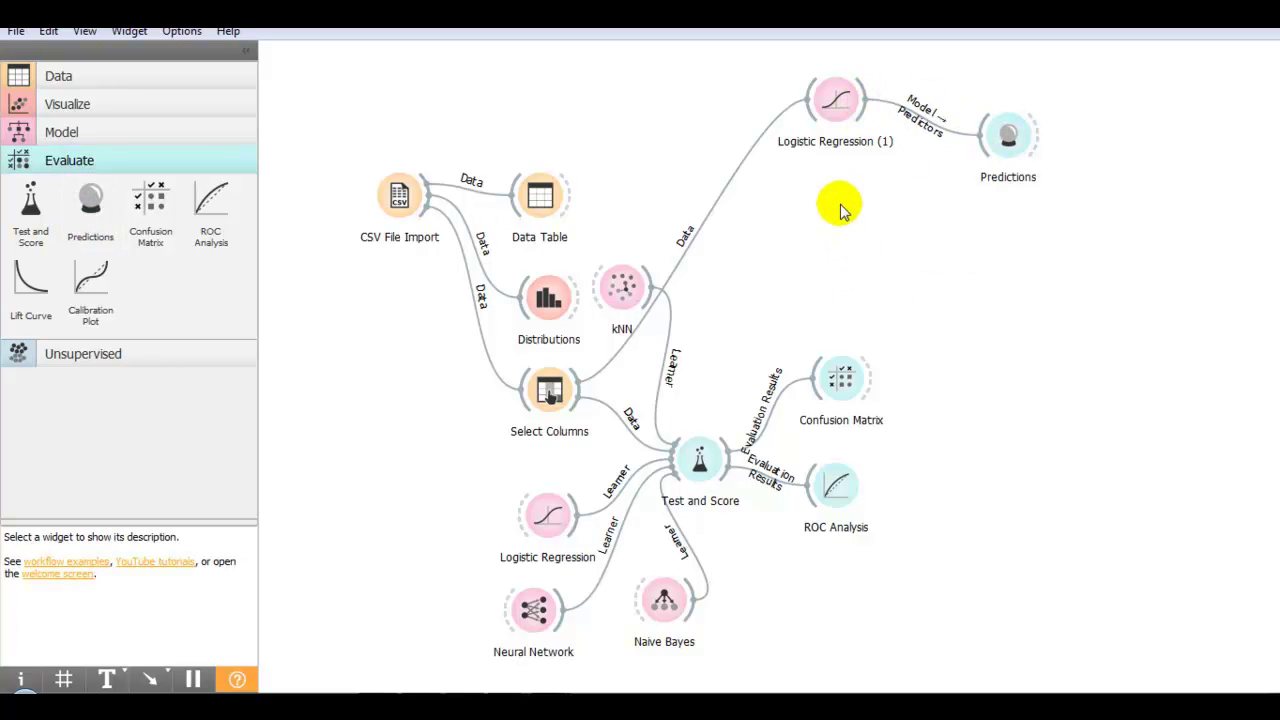
- Switch to Excel to compare the columns of music.csv and music_test.csv, and return to Orange
{"action": "left_click", "coordinate": [550, 708]}
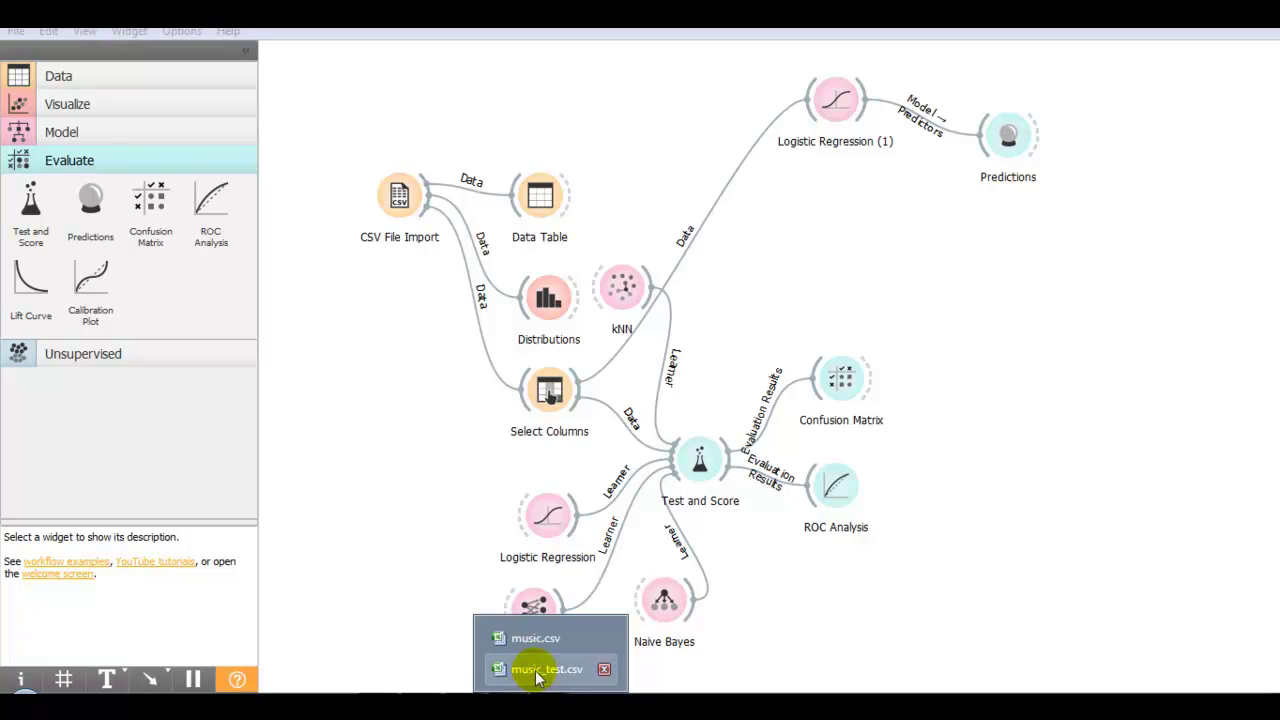
{"action": "left_click", "coordinate": [537, 640]}
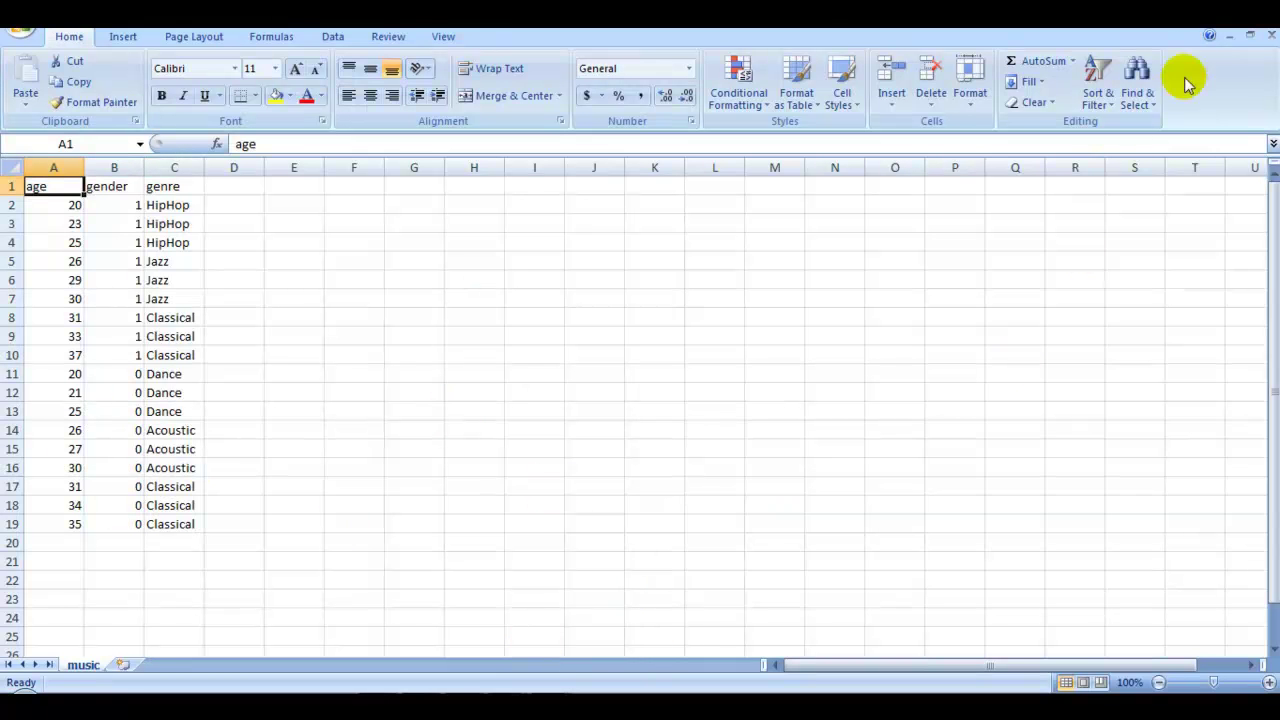
{"action": "left_click", "coordinate": [636, 706]}
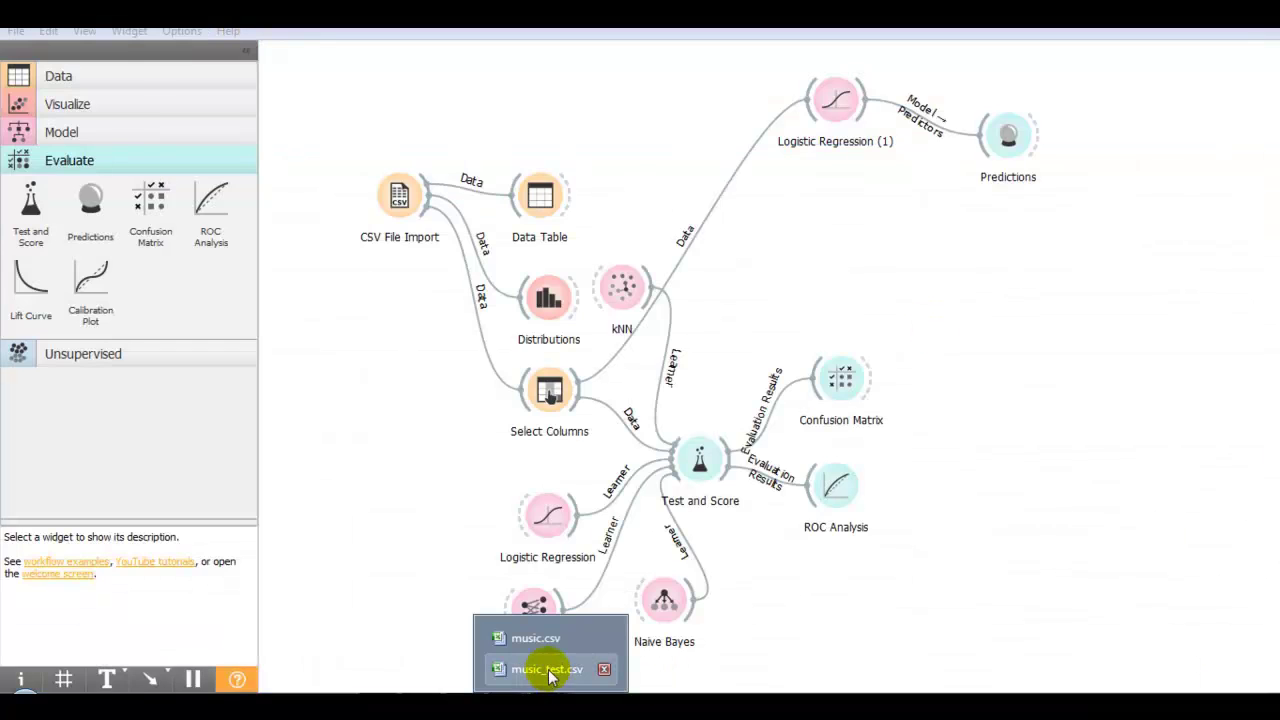
{"action": "left_click", "coordinate": [550, 672]}
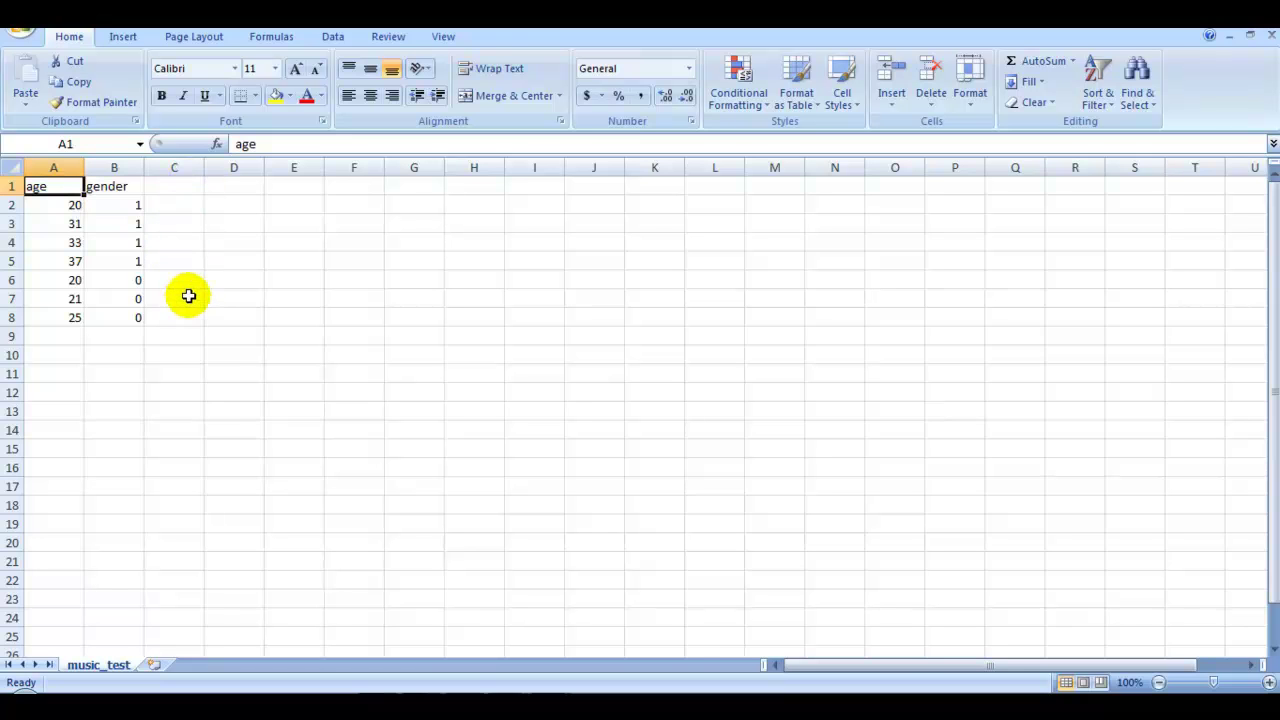
{"action": "key", "text": "alt+Tab"}
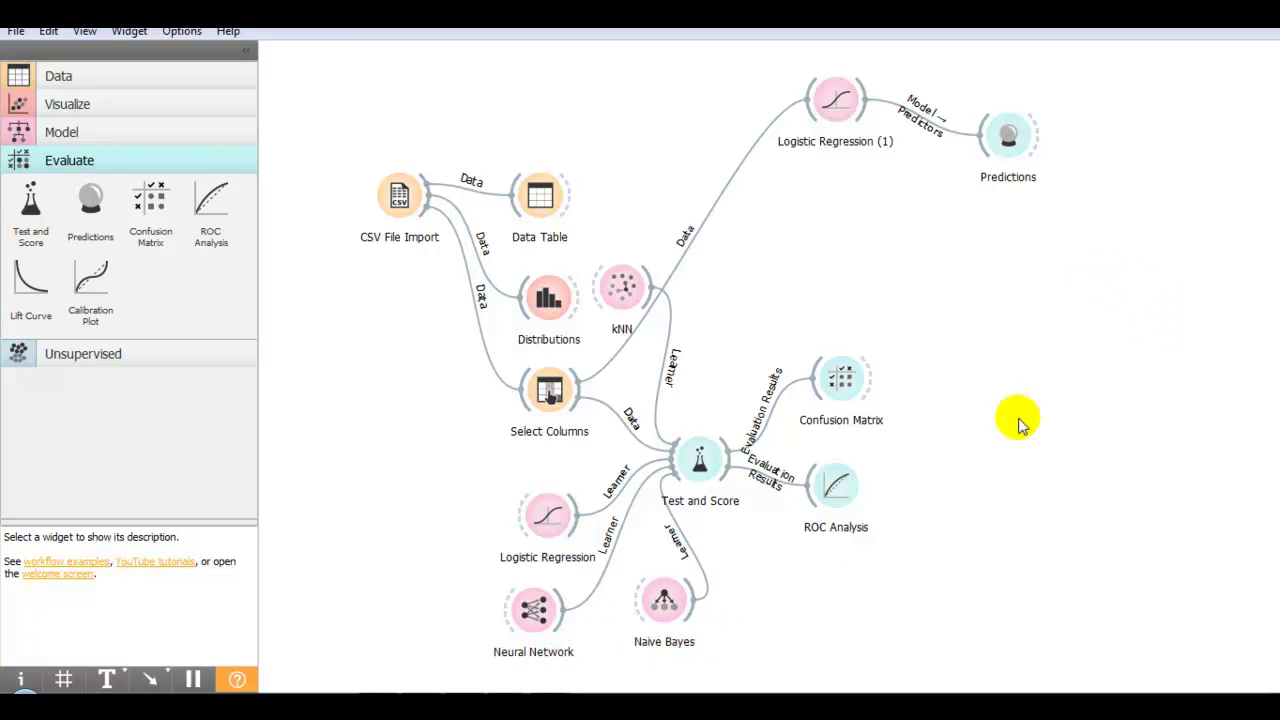
- Review the evaluation results of the four learners in Test and Score
{"action": "double_click", "coordinate": [700, 460]}
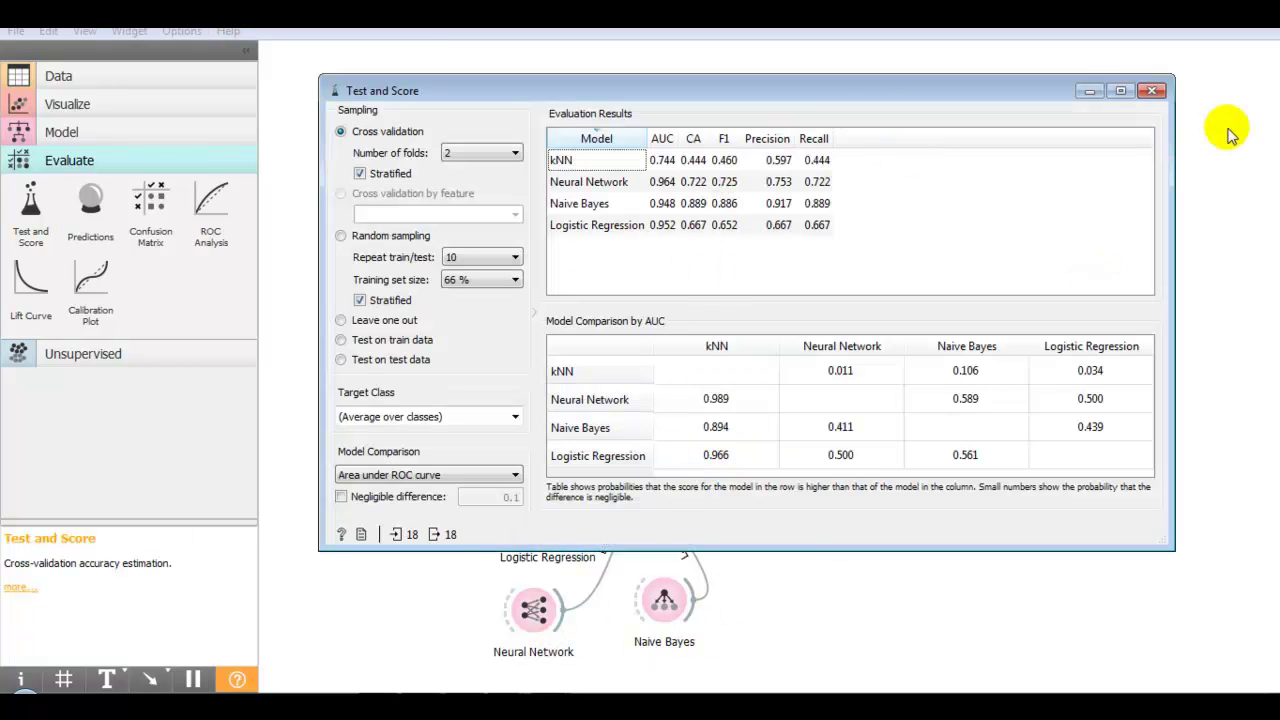
{"action": "left_click", "coordinate": [1154, 91]}
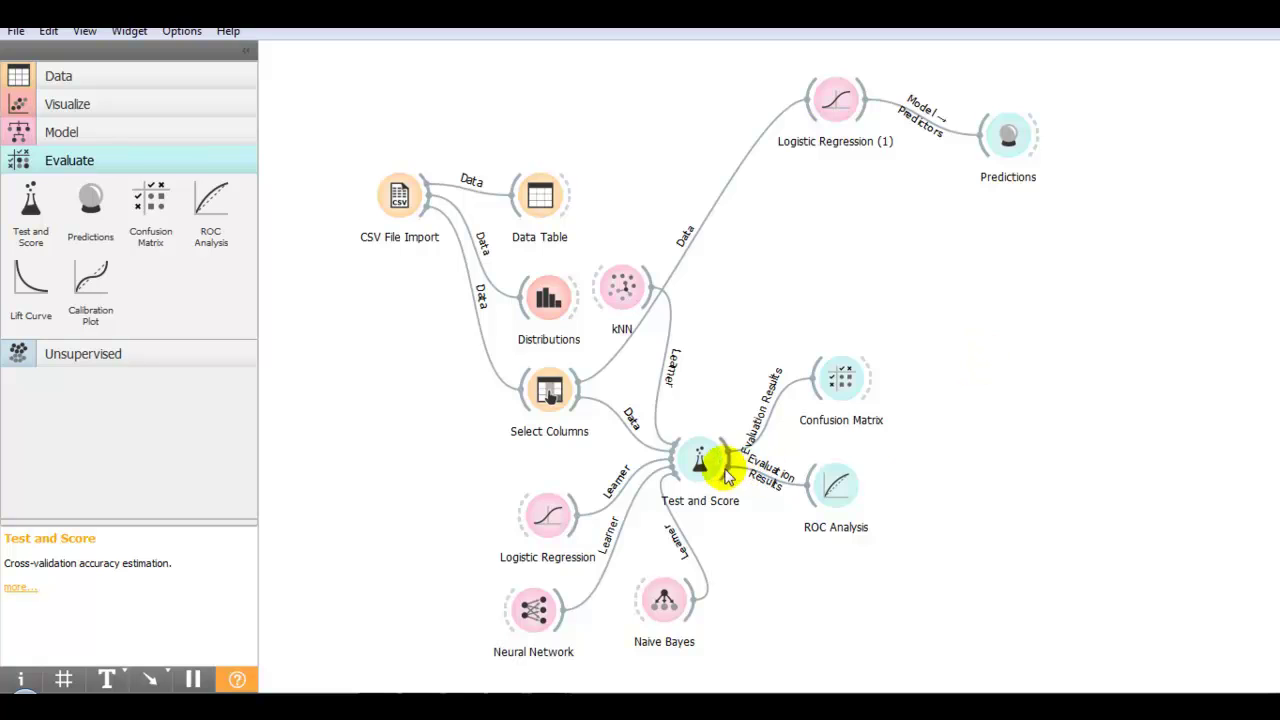
{"action": "double_click", "coordinate": [701, 476]}
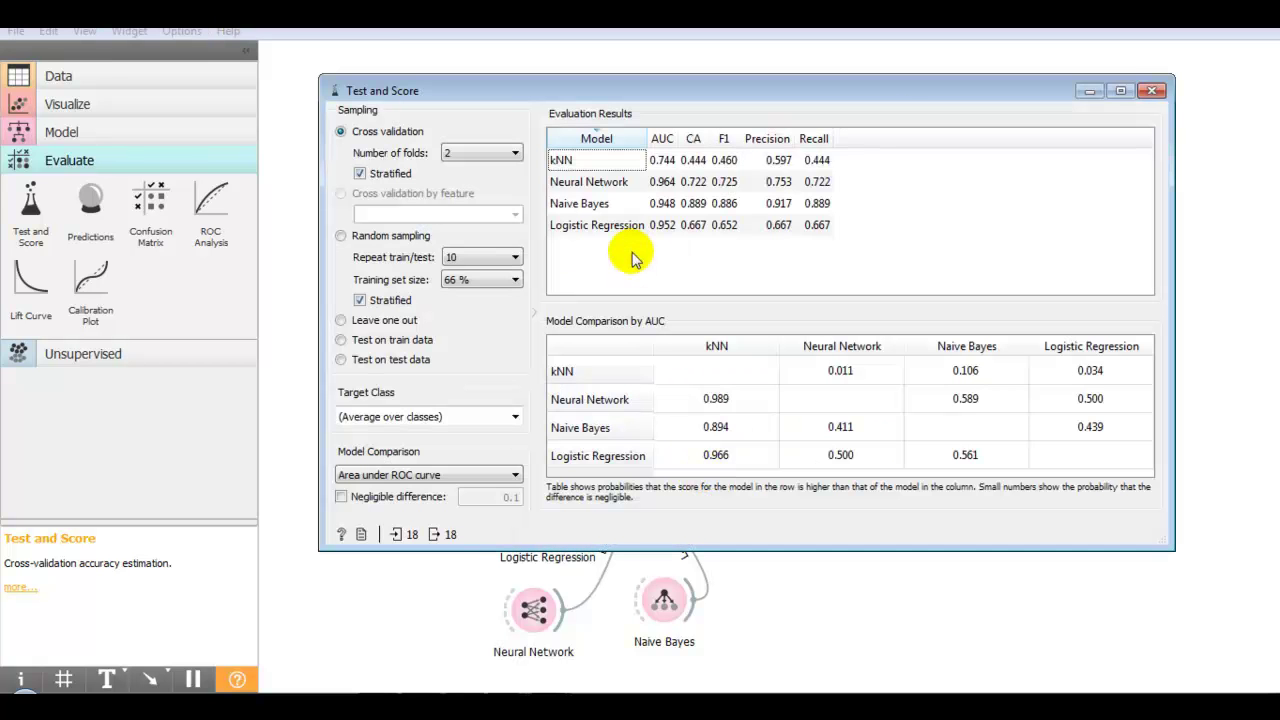
{"action": "left_click", "coordinate": [1152, 93]}
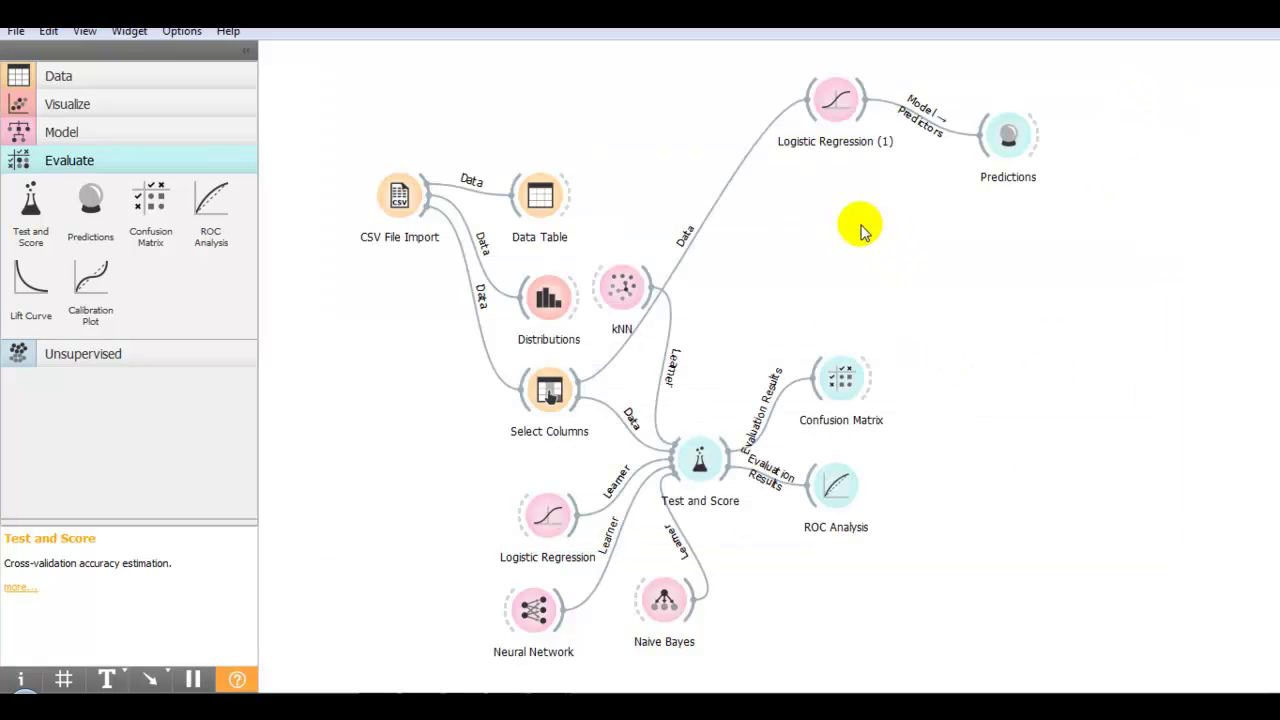
- Add a second CSV File Import widget below the second Logistic Regression and load music_test.csv with its comma-delimited import options
{"action": "right_click", "coordinate": [829, 200]}
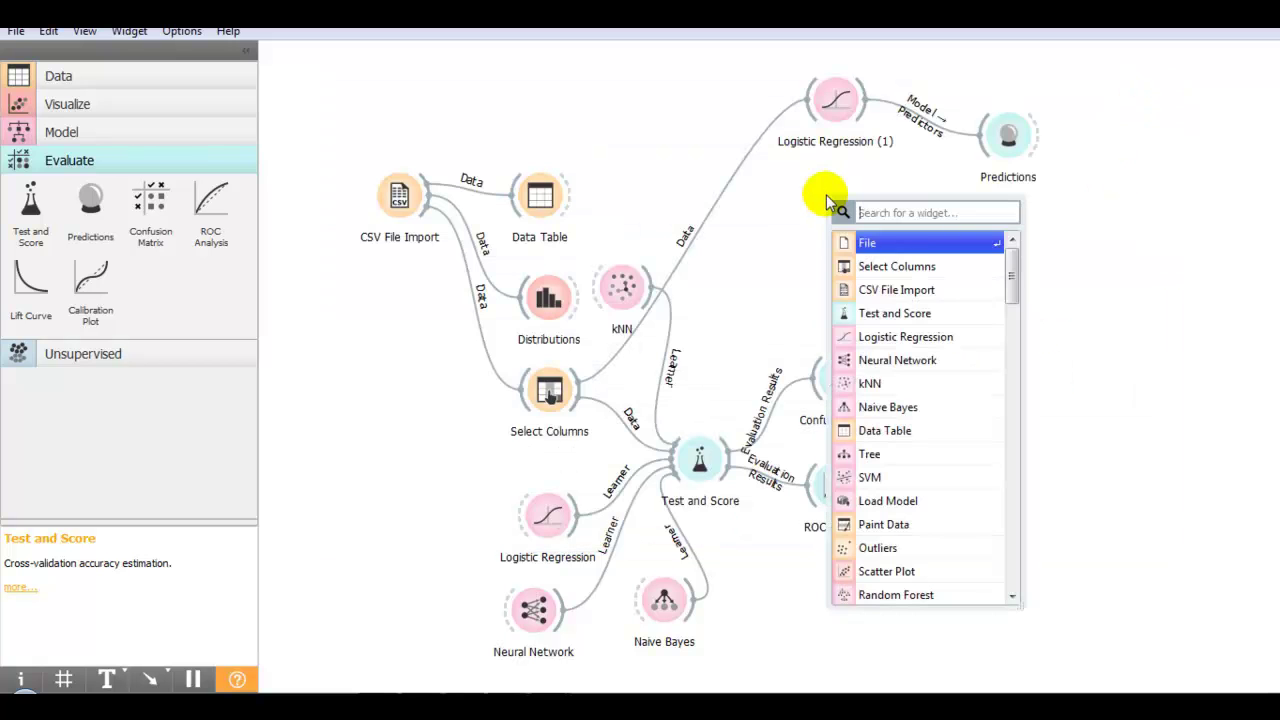
{"action": "left_click", "coordinate": [876, 292]}
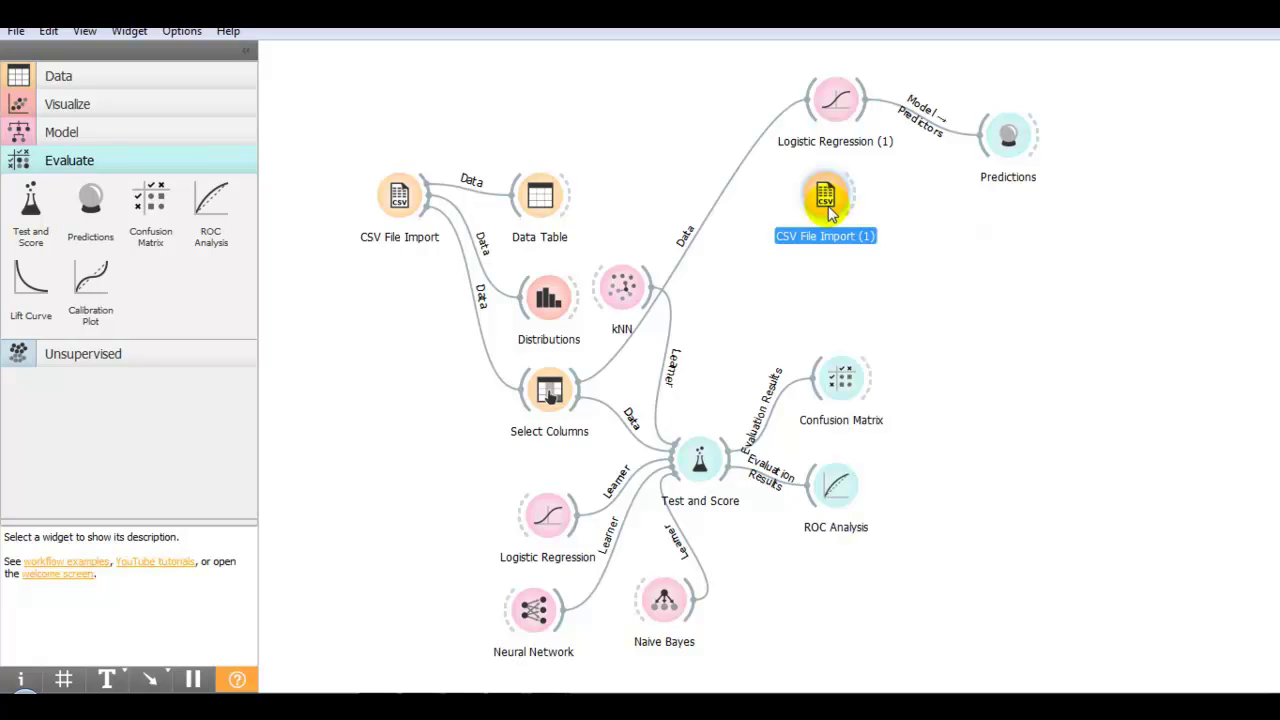
{"action": "double_click", "coordinate": [826, 200]}
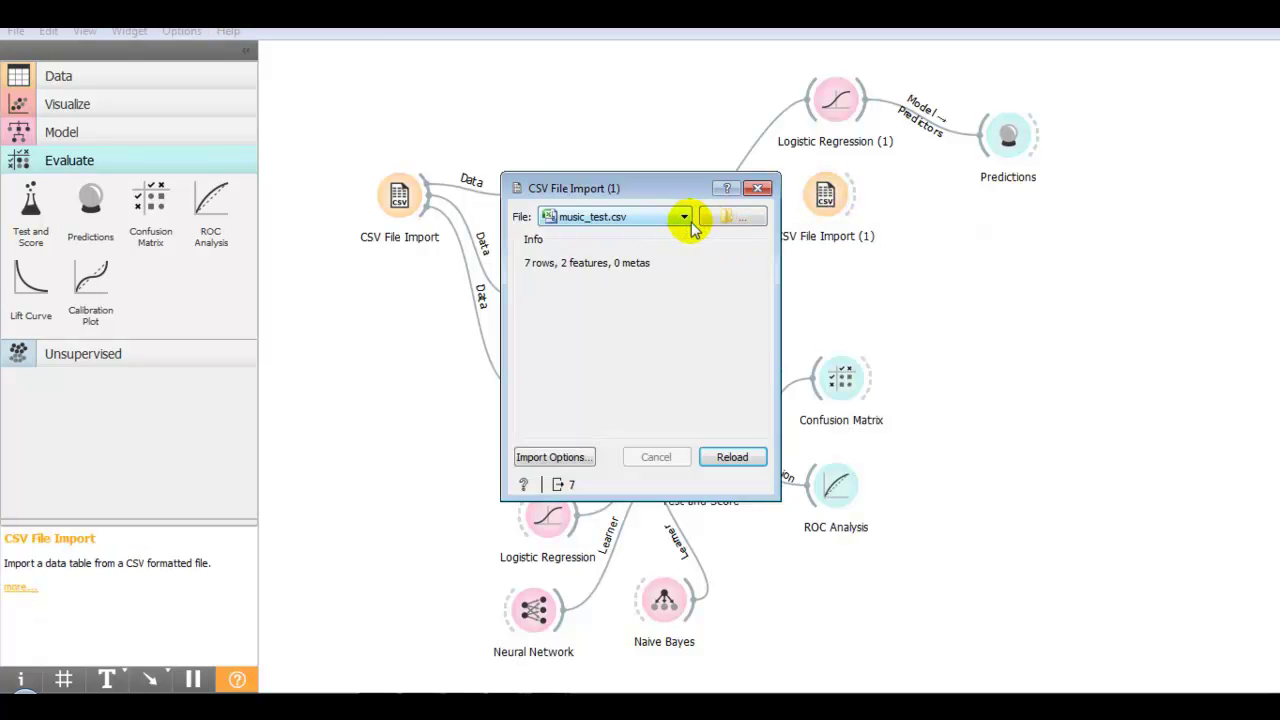
{"action": "left_click", "coordinate": [722, 219]}
{"action": "left_click", "coordinate": [731, 510]}
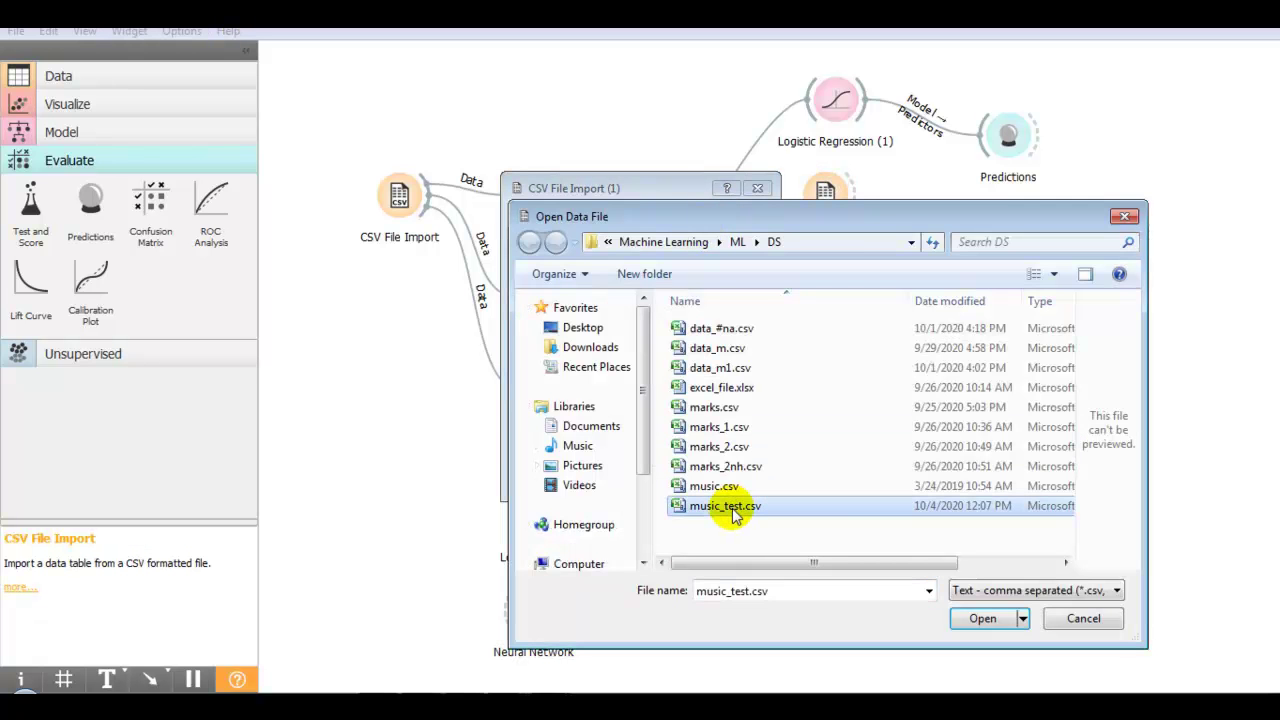
{"action": "left_click", "coordinate": [985, 619]}
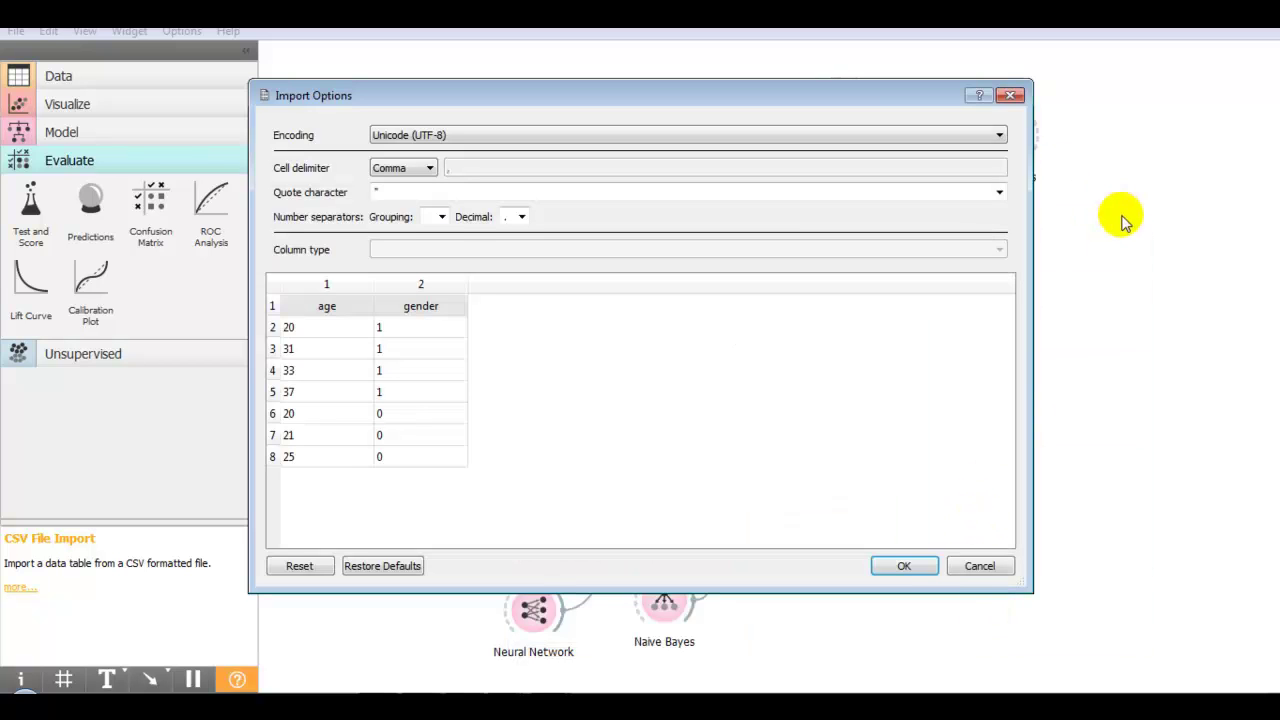
{"action": "left_click", "coordinate": [905, 566]}
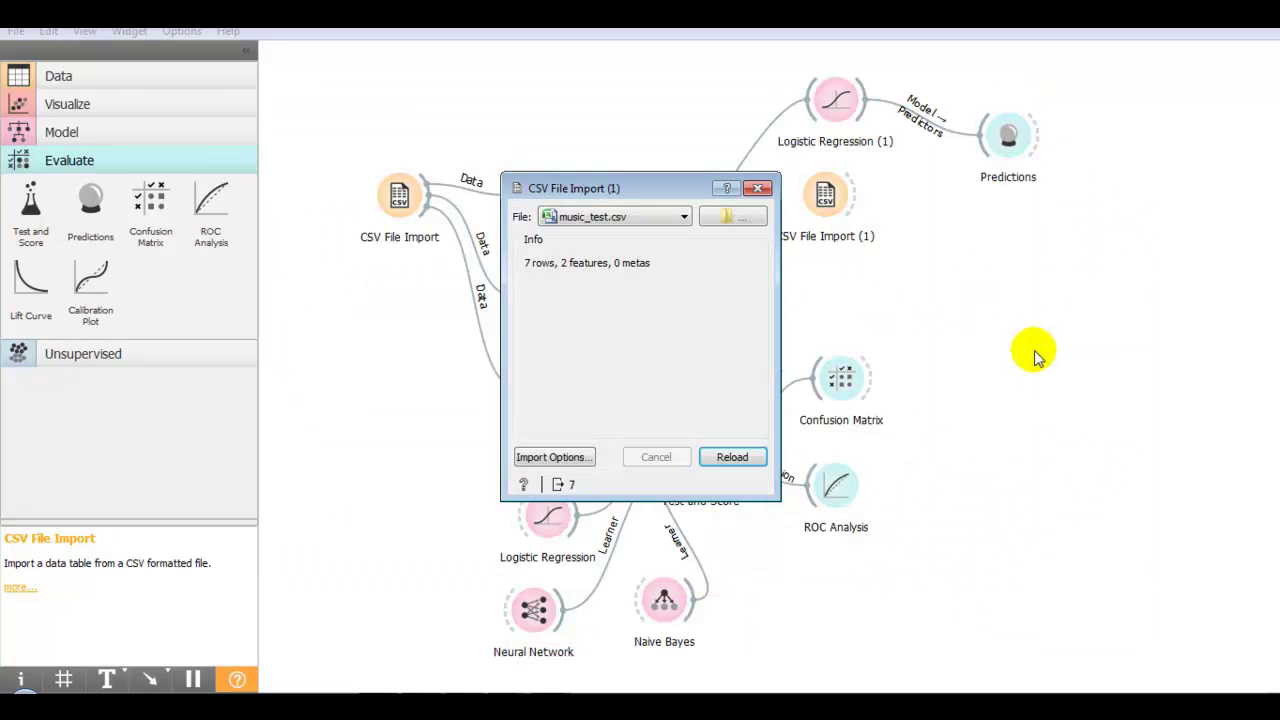
{"action": "key", "text": "Escape"}
- Feed the music_test.csv data into Predictions and view the genre predicted for each row
{"action": "left_click_drag", "start_coordinate": [845, 194], "coordinate": [978, 138]}
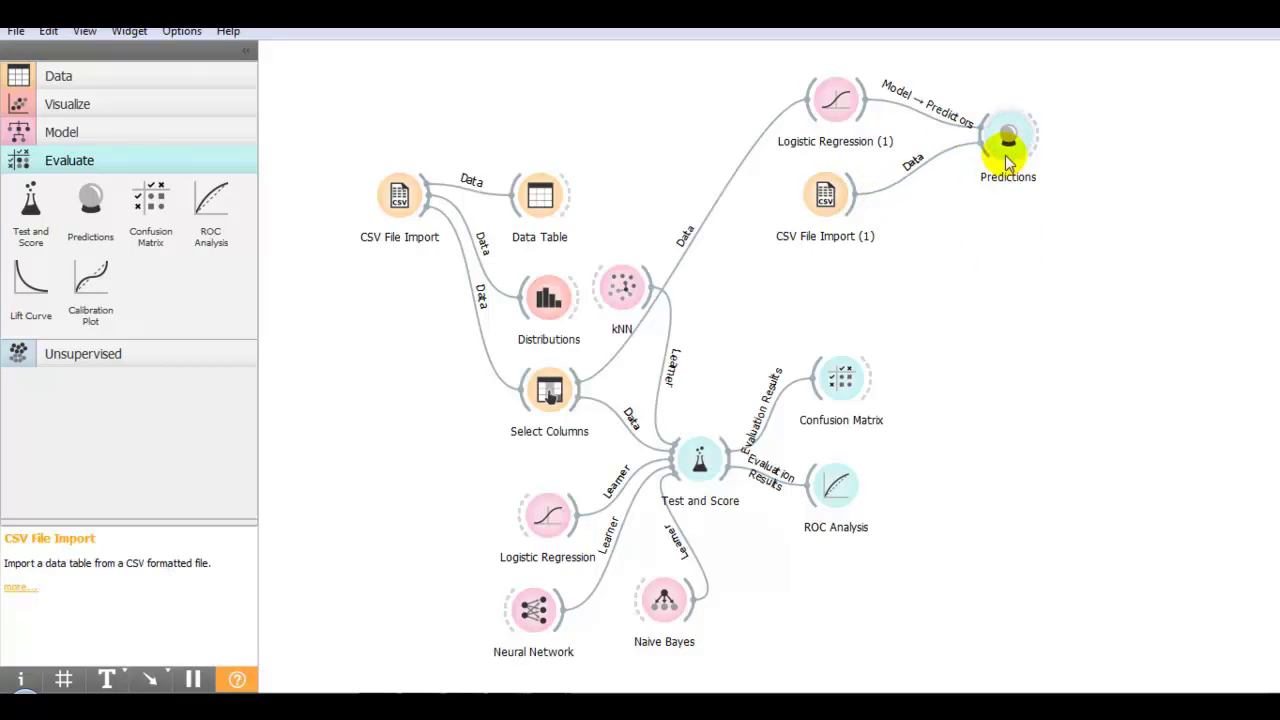
{"action": "double_click", "coordinate": [1007, 140]}
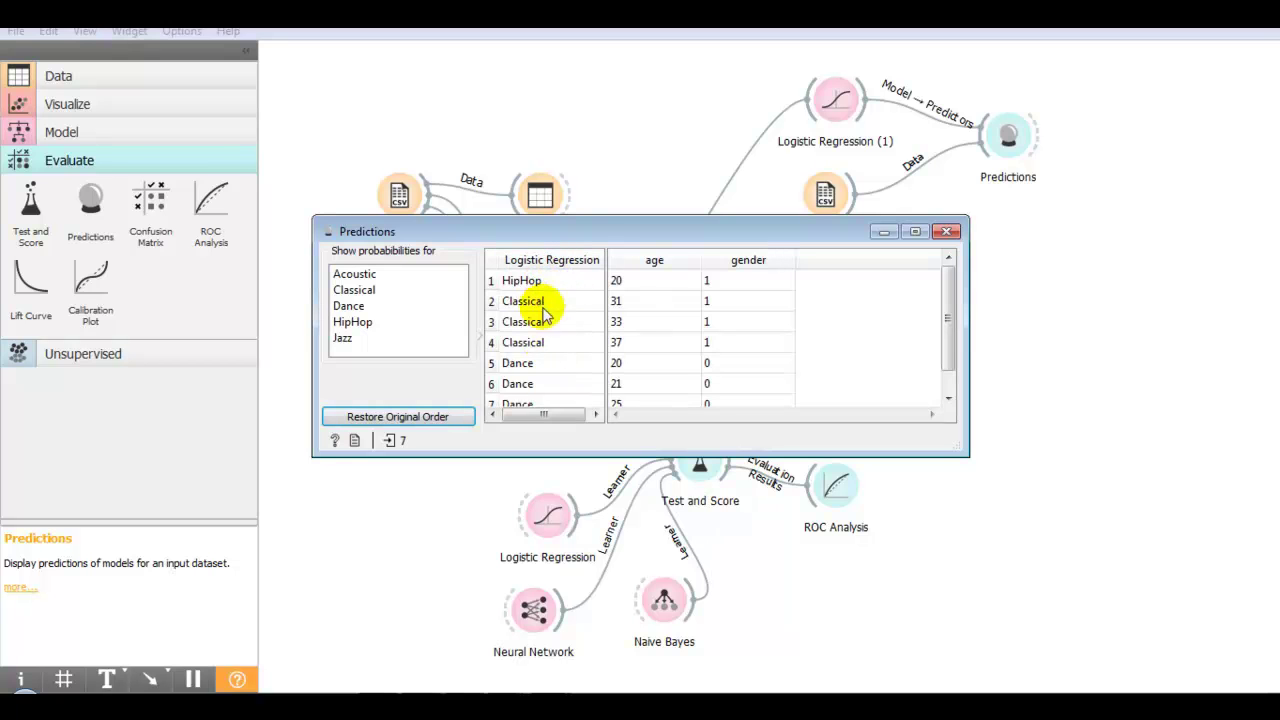
{"action": "left_click", "coordinate": [946, 233]}
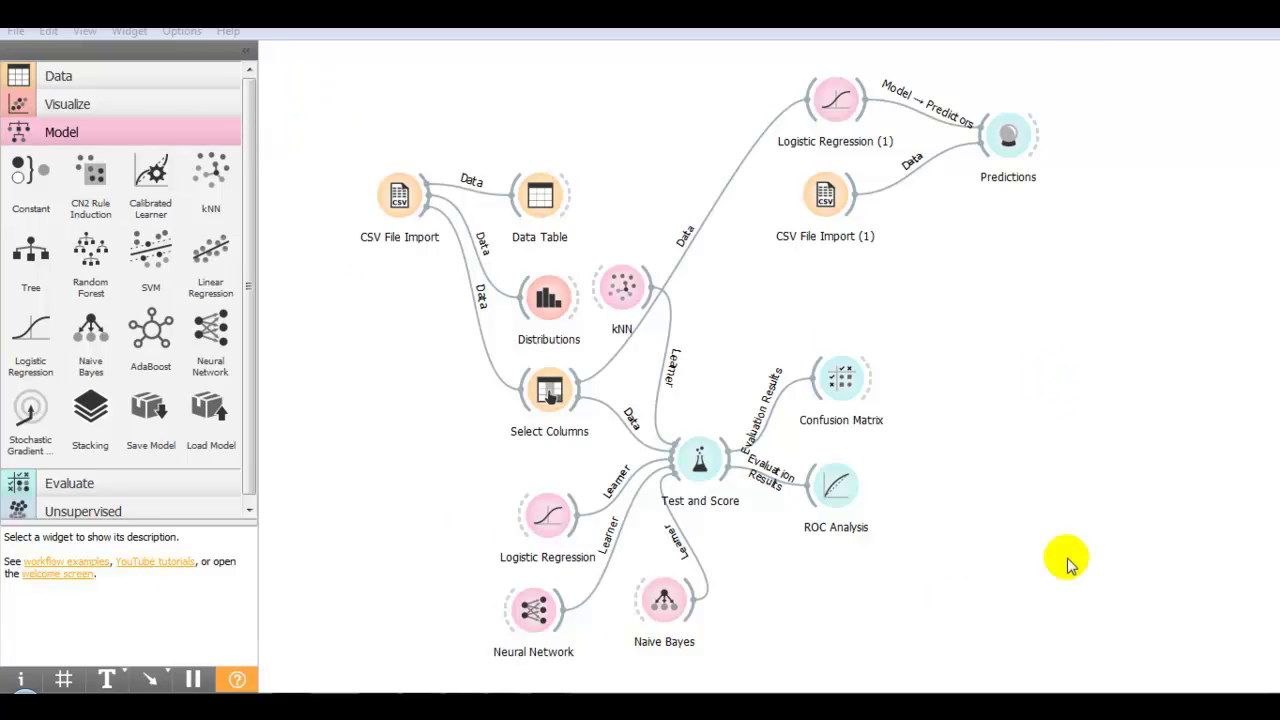
- Recheck the Test and Score results, and connect the second Logistic Regression's model to a new Save Model widget
{"action": "double_click", "coordinate": [700, 458]}
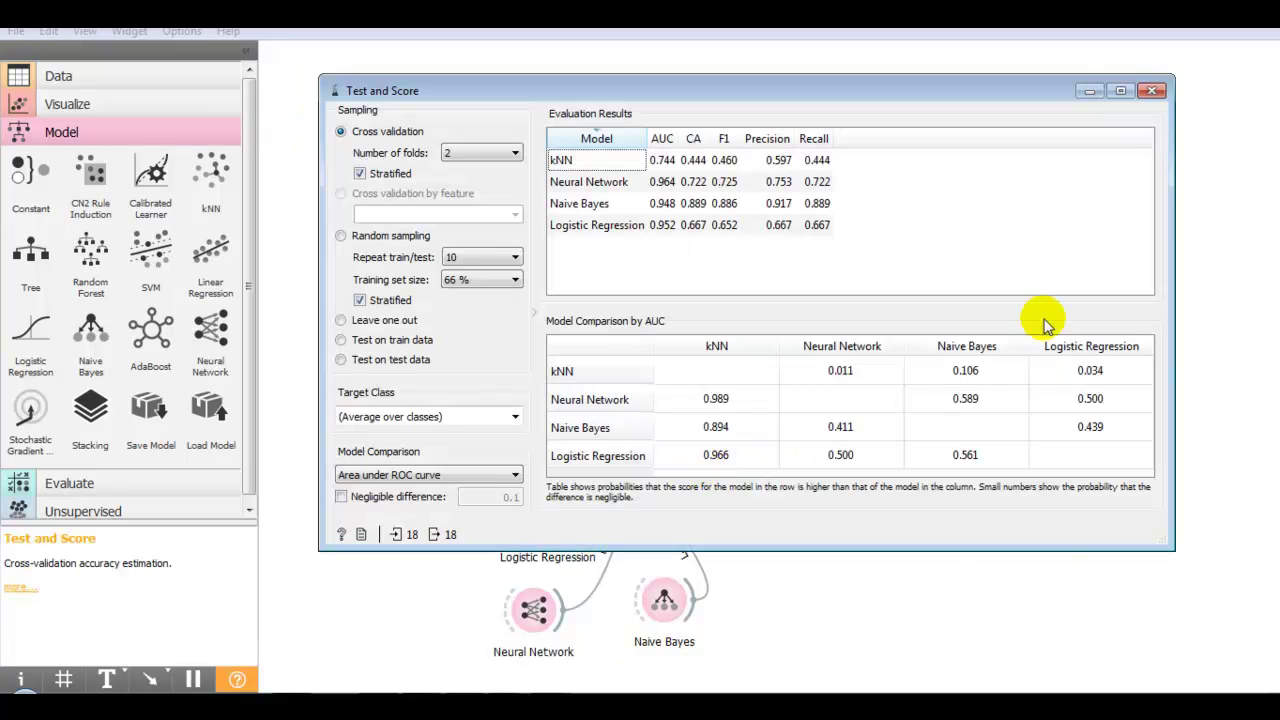
{"action": "left_click", "coordinate": [1153, 91]}
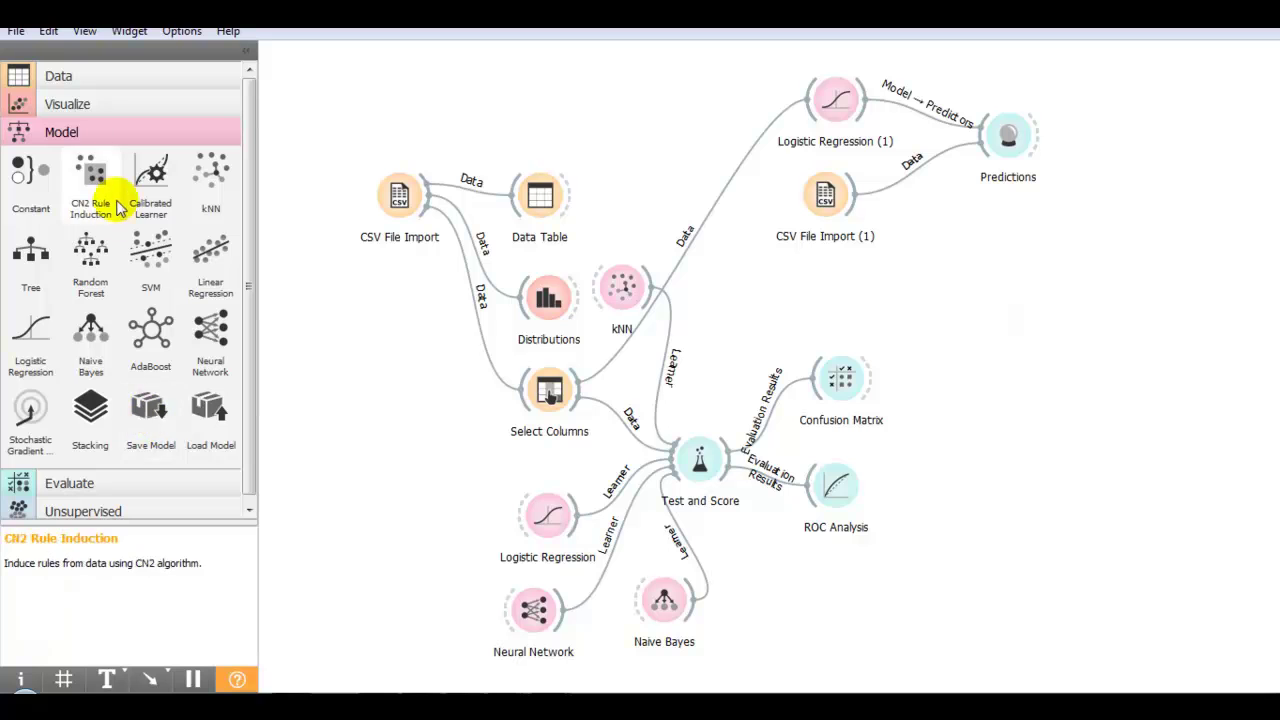
{"action": "left_click", "coordinate": [147, 412]}
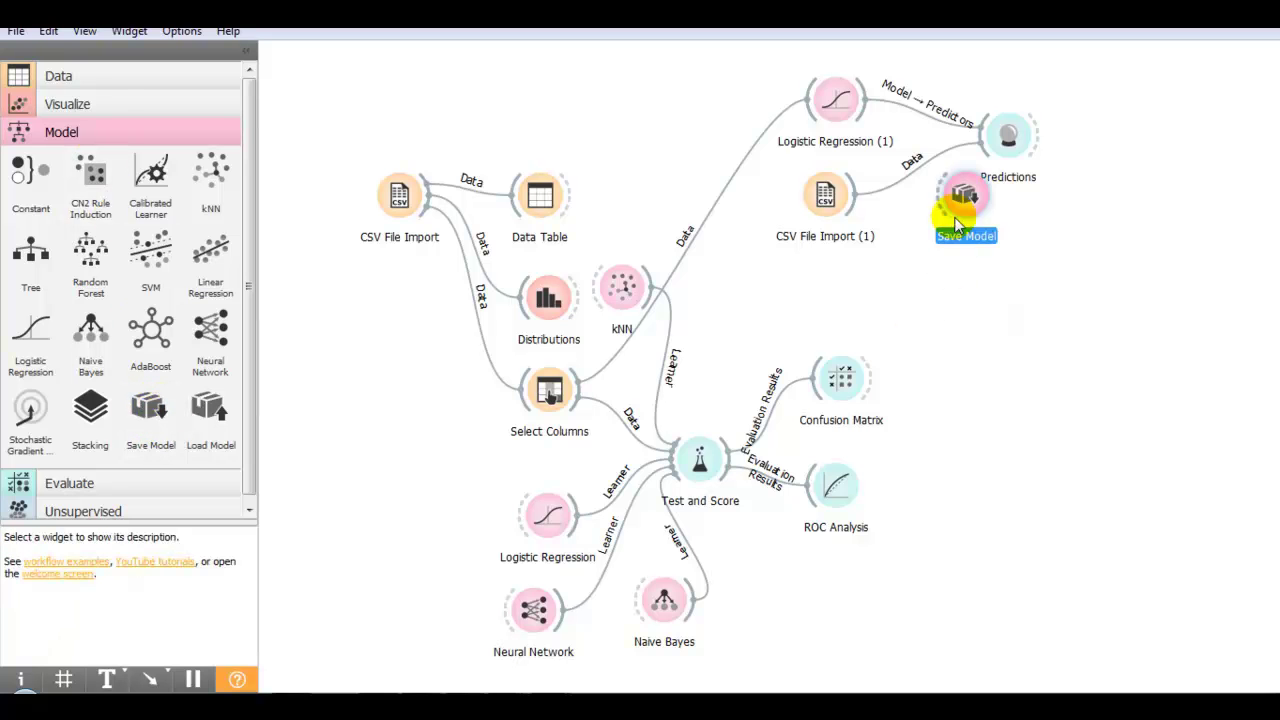
{"action": "left_click_drag", "start_coordinate": [955, 195], "coordinate": [977, 333]}
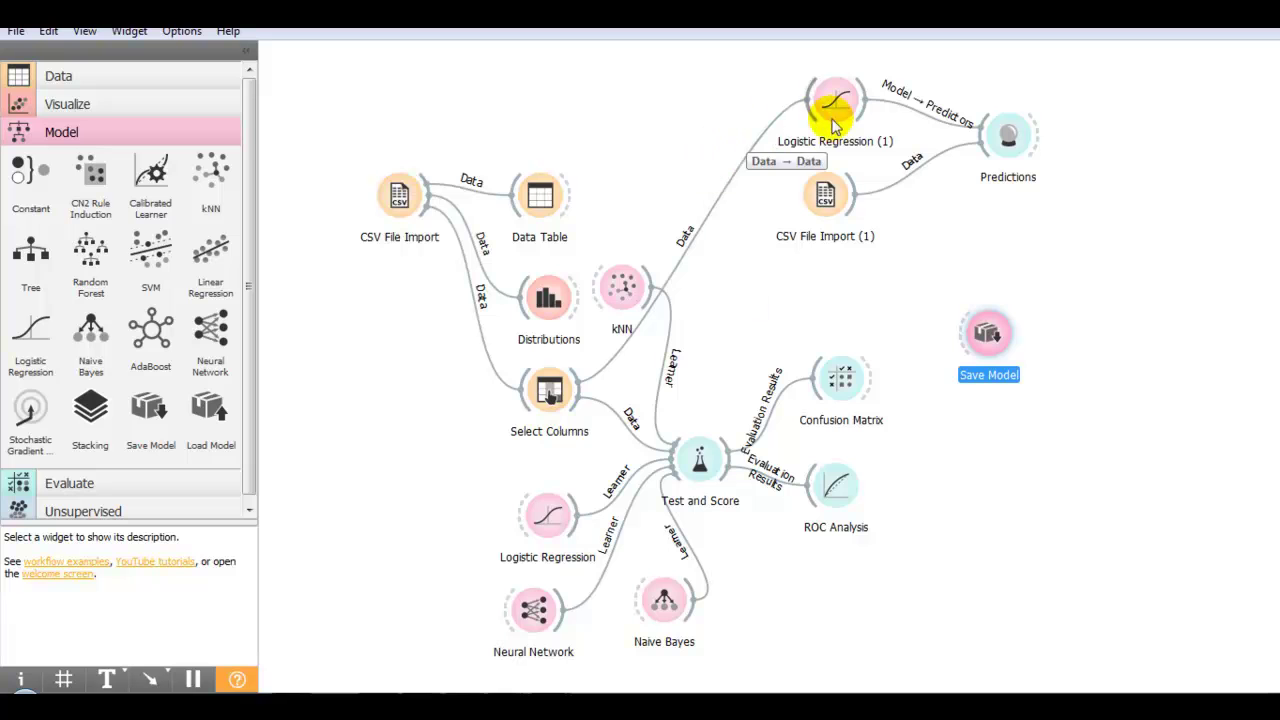
{"action": "left_click_drag", "start_coordinate": [845, 114], "coordinate": [960, 350]}
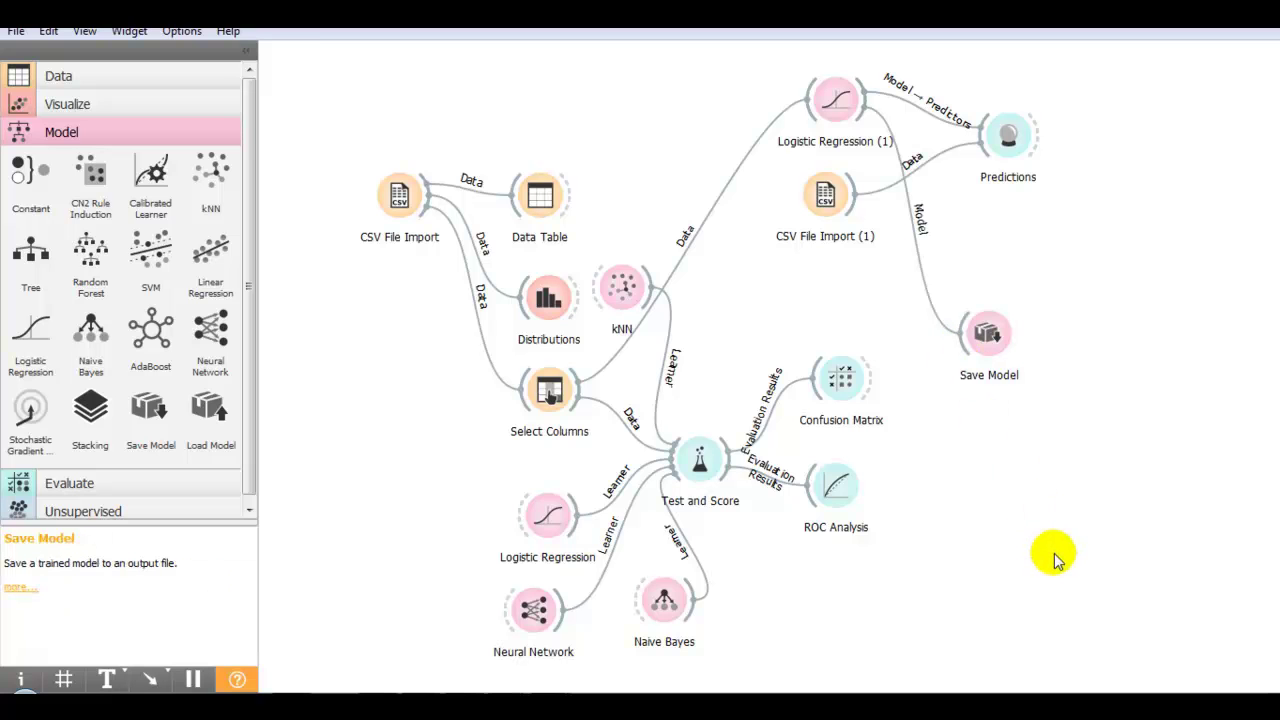
- Save the trained Logistic Regression model to the Desktop as the pickled model file model1
{"action": "double_click", "coordinate": [988, 335]}
{"action": "left_click", "coordinate": [576, 349]}
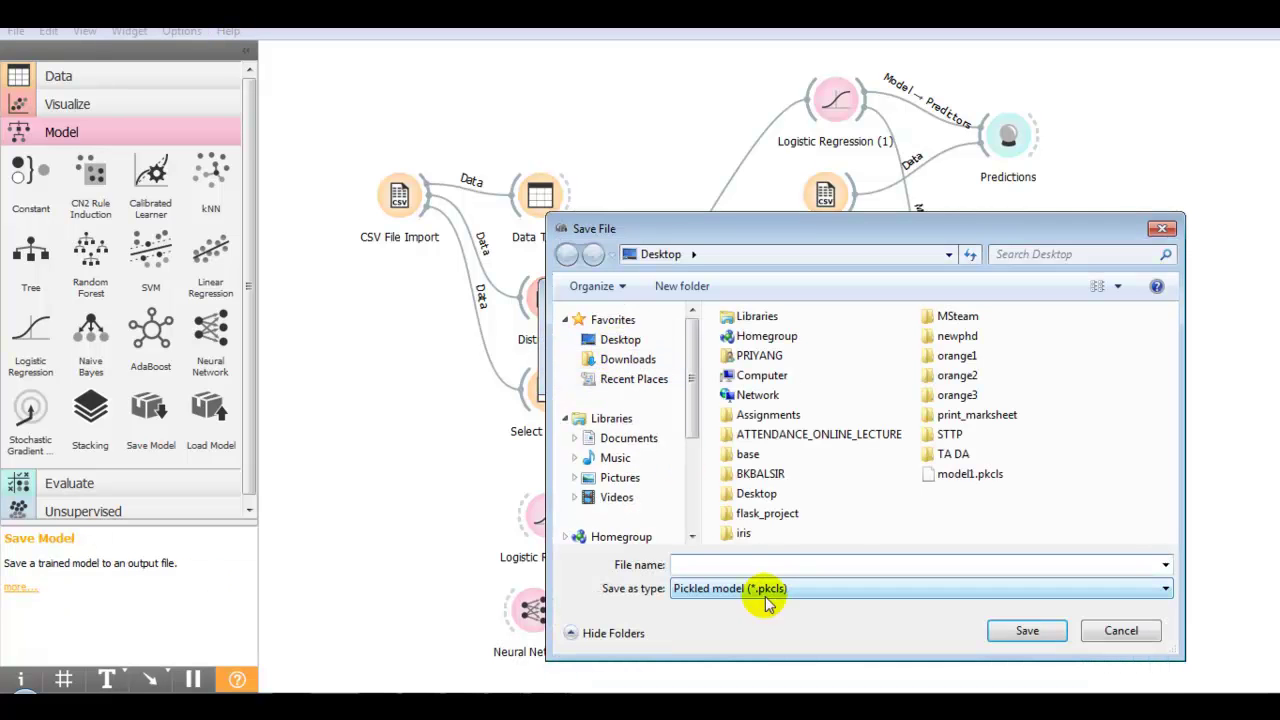
{"action": "type", "text": "model1"}
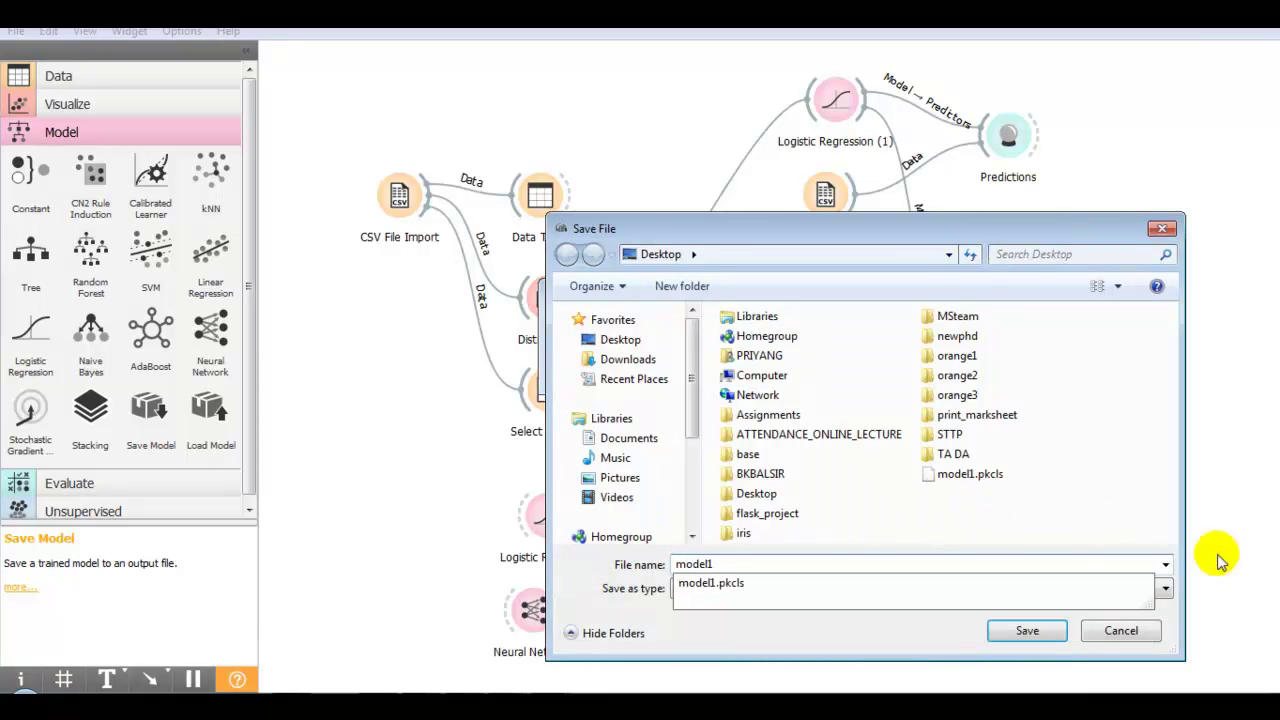
{"action": "left_click", "coordinate": [1027, 631]}
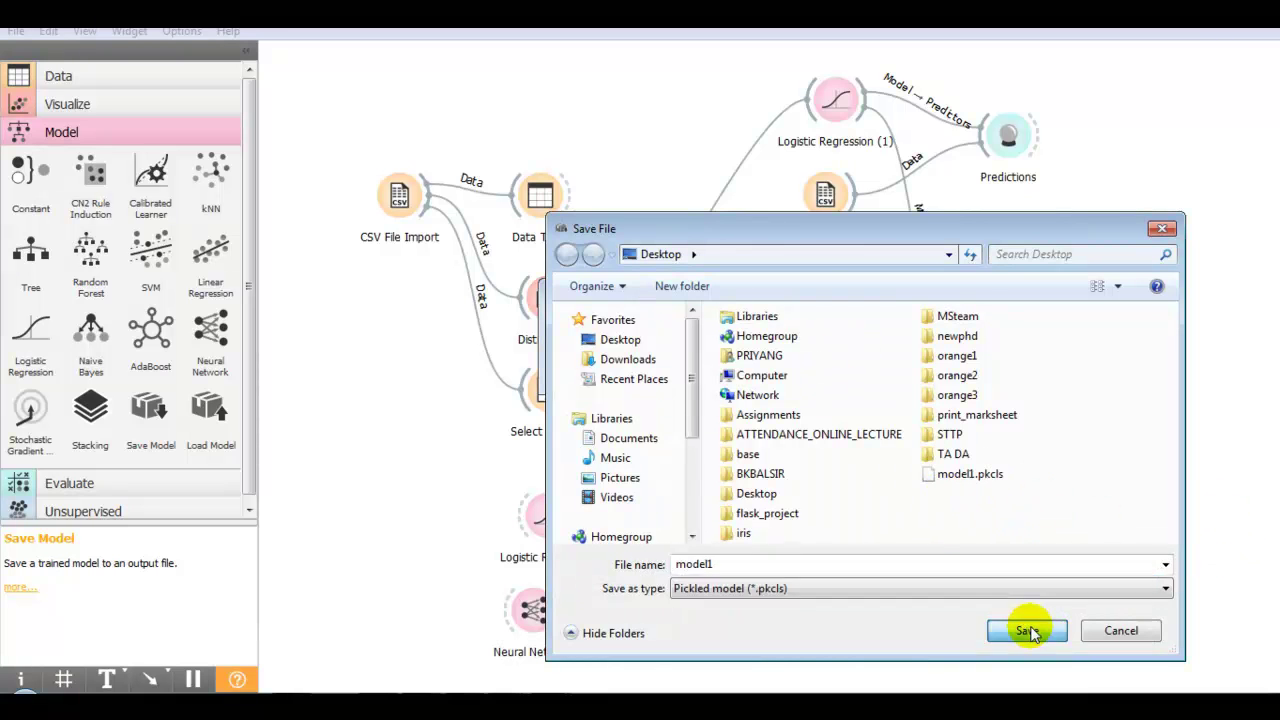
- Close the Save Model settings and add a Load Model widget to the canvas below Save Model
{"action": "left_click", "coordinate": [598, 370]}
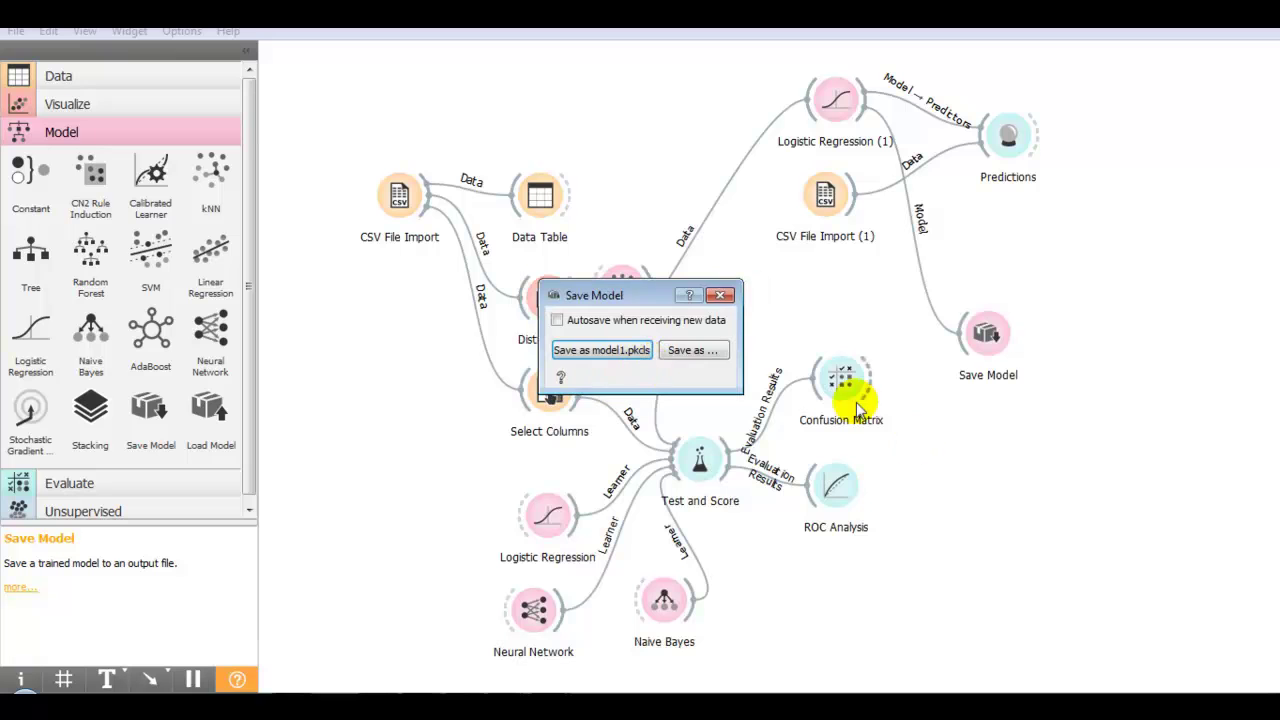
{"action": "left_click", "coordinate": [722, 296]}
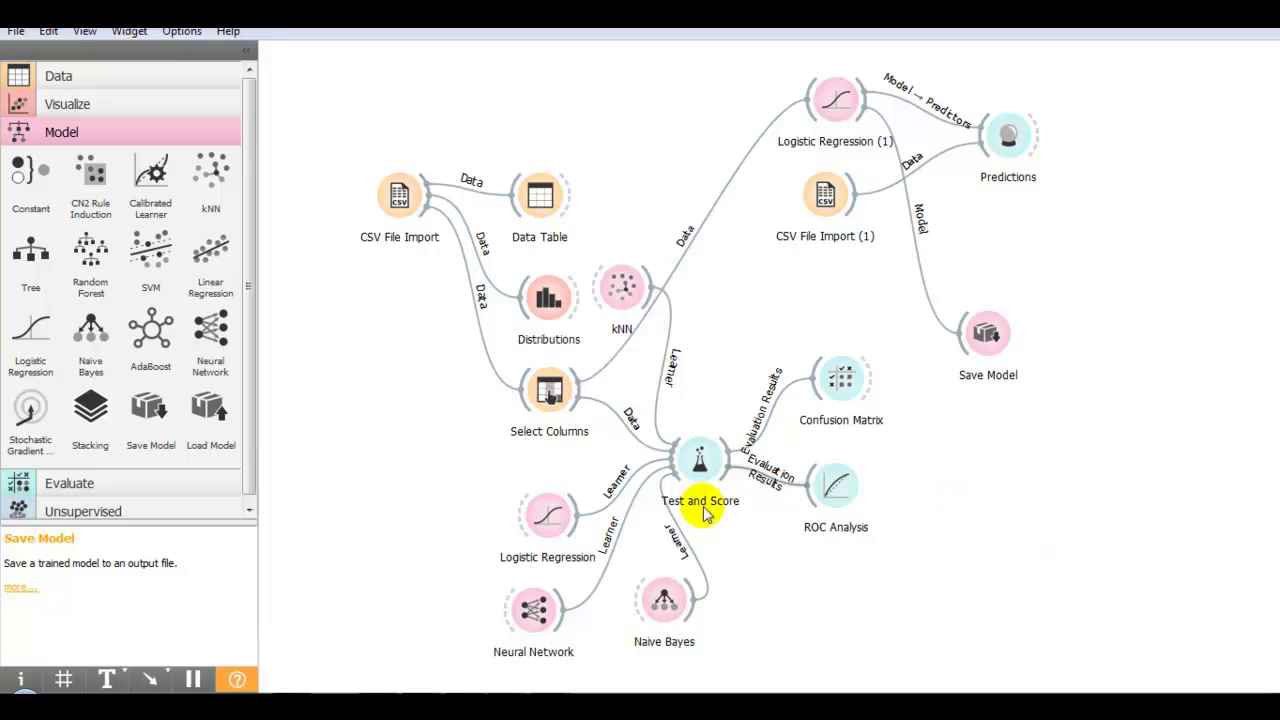
{"action": "left_click", "coordinate": [205, 420]}
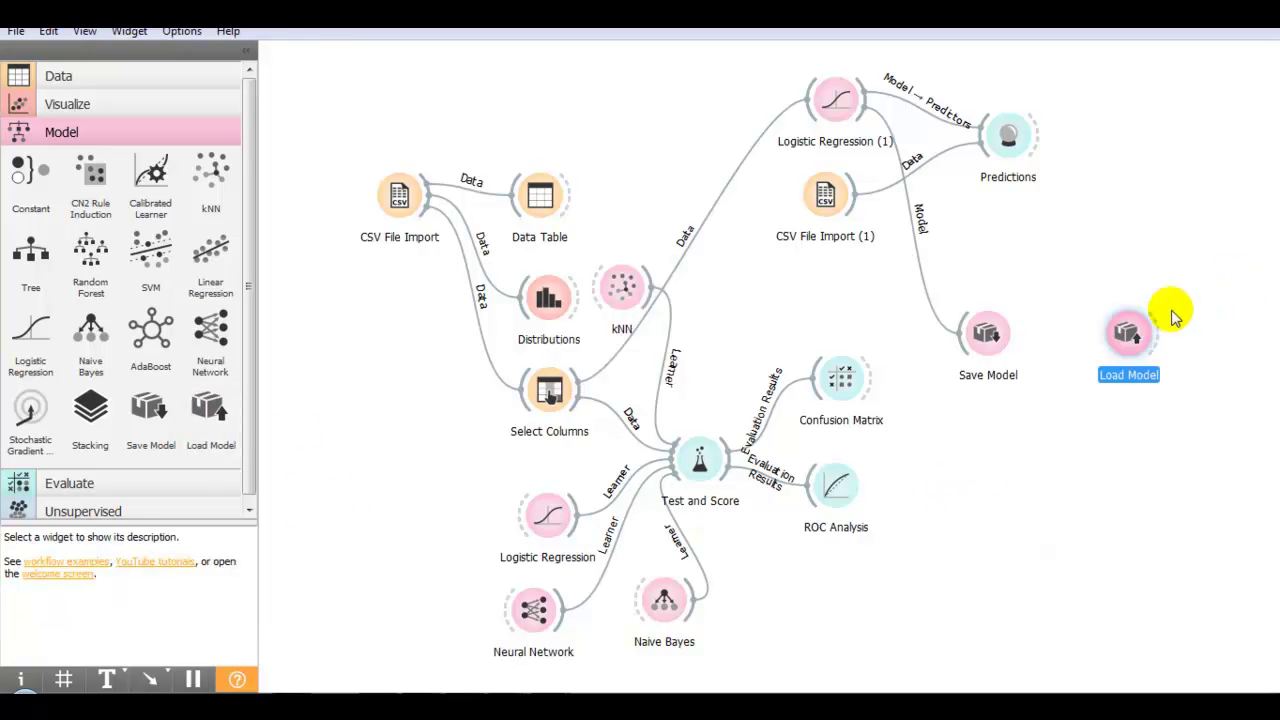
{"action": "left_click_drag", "start_coordinate": [1125, 345], "coordinate": [1000, 470]}
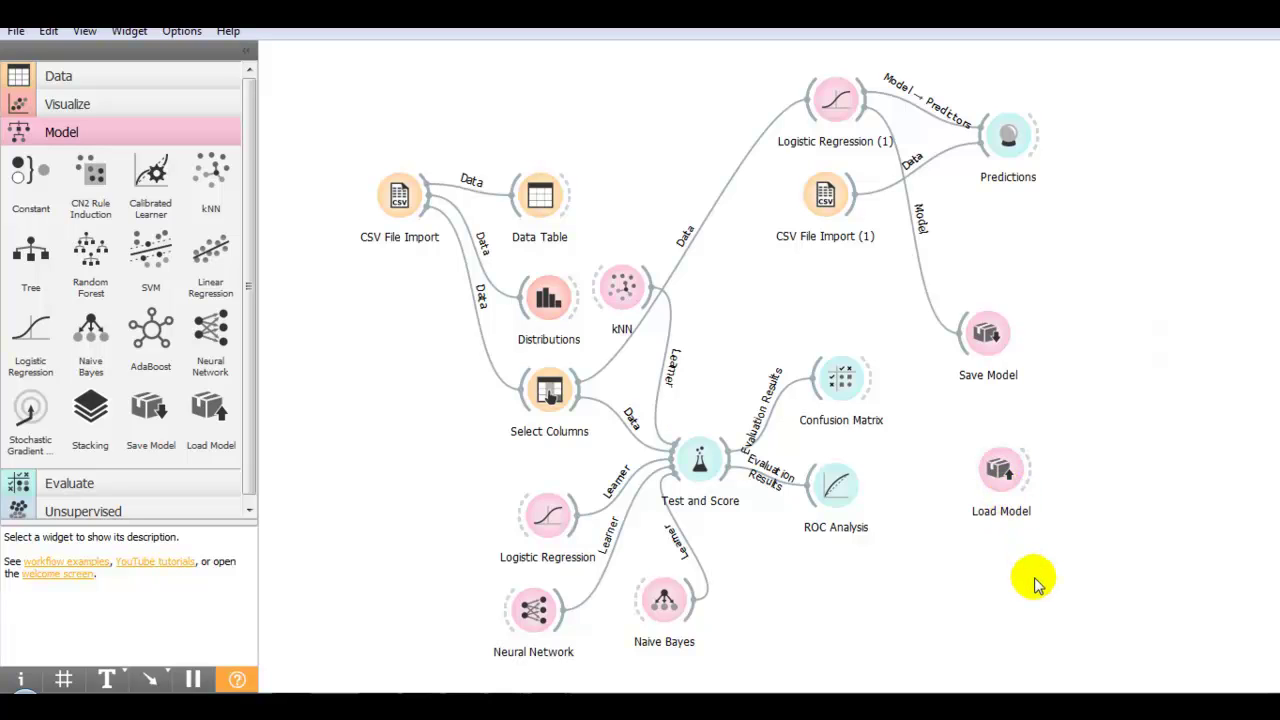
- Load the pickled model file model1.pkcls from the Desktop into the Load Model widget
{"action": "left_click", "coordinate": [1003, 473]}
{"action": "double_click", "coordinate": [1003, 470]}
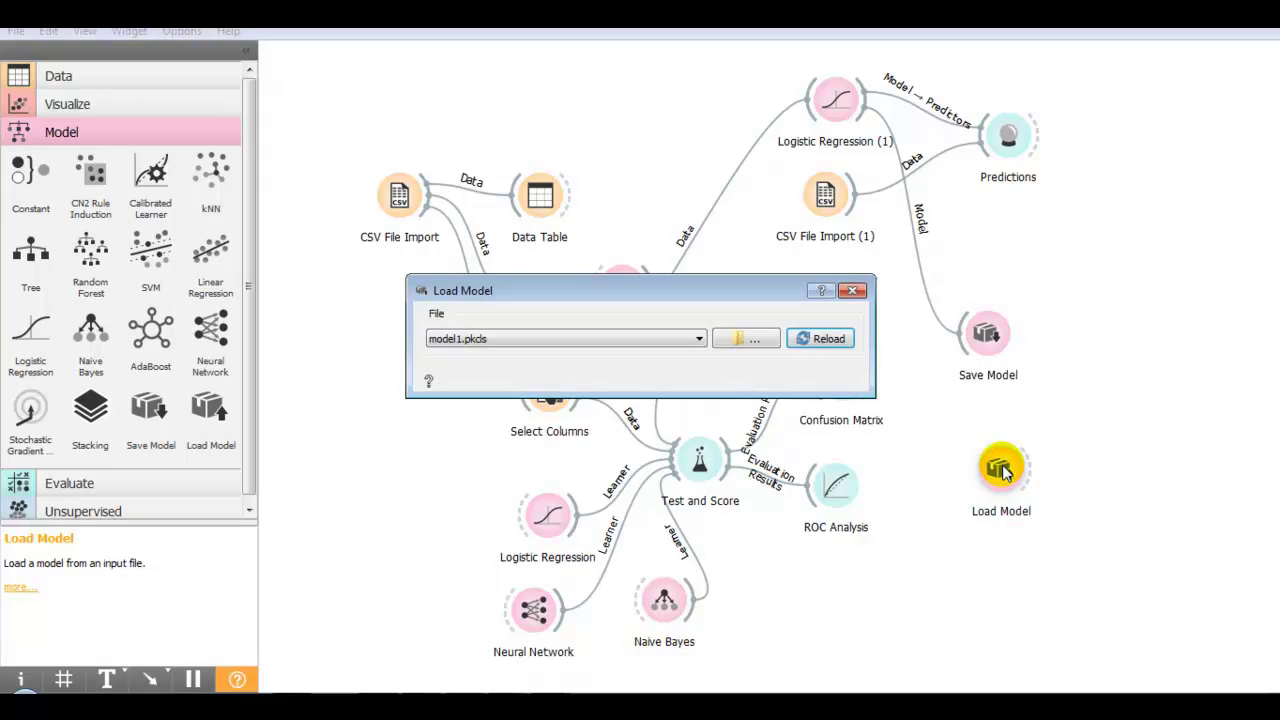
{"action": "left_click", "coordinate": [763, 337]}
{"action": "left_click", "coordinate": [826, 434]}
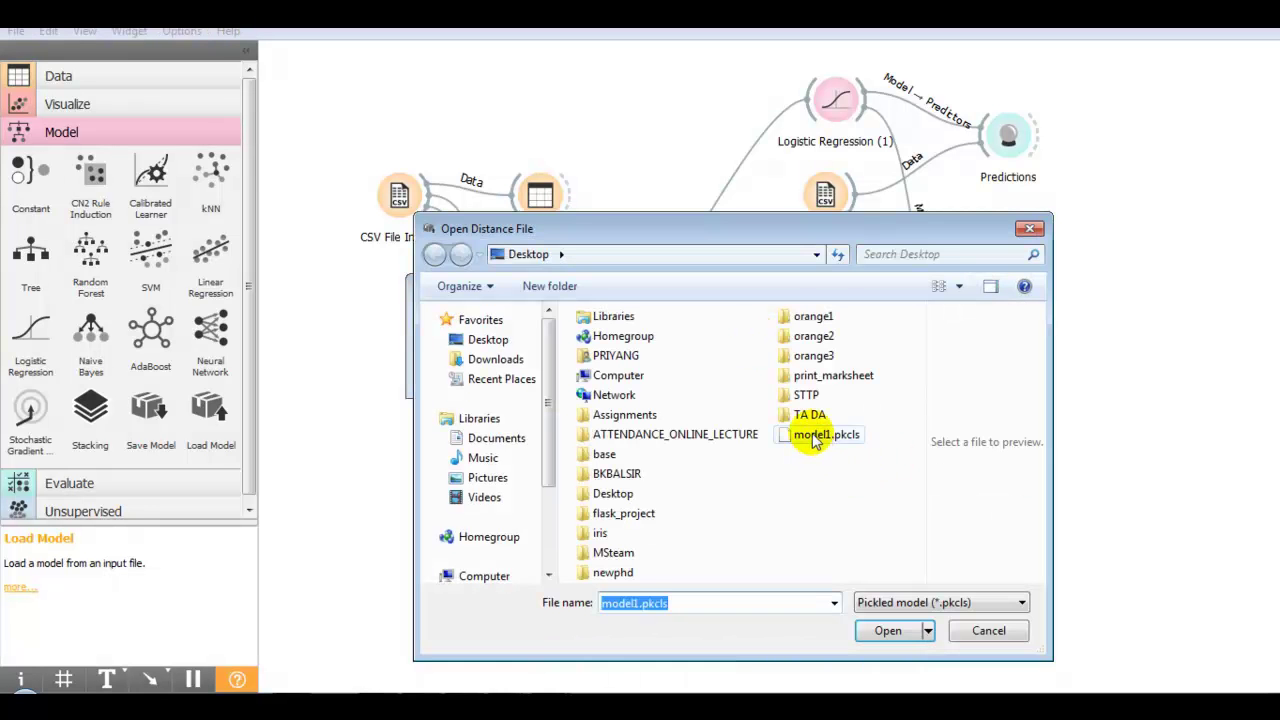
{"action": "left_click", "coordinate": [886, 631]}
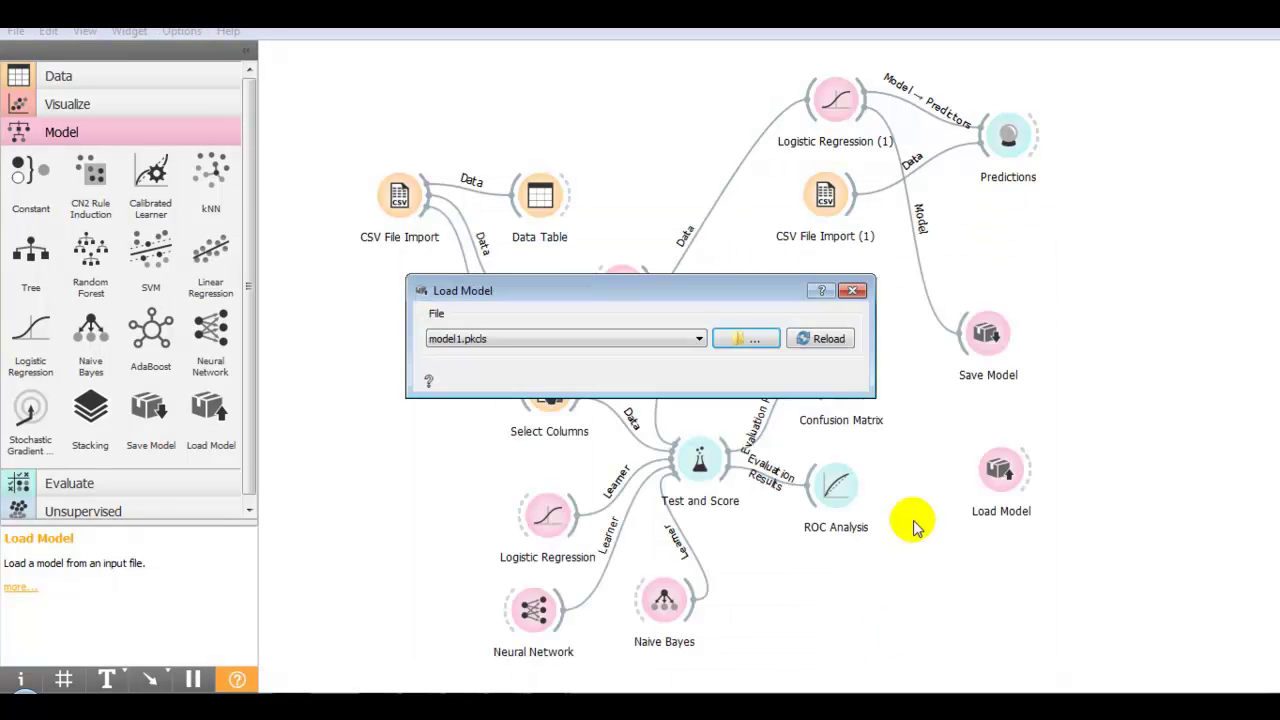
{"action": "left_click", "coordinate": [943, 614]}
- Connect Load Model to a new Predictions widget and add a third CSV File Import widget below Load Model
{"action": "left_click_drag", "start_coordinate": [1028, 481], "coordinate": [1185, 477]}
{"action": "left_click", "coordinate": [952, 325]}
{"action": "double_click", "coordinate": [894, 574]}
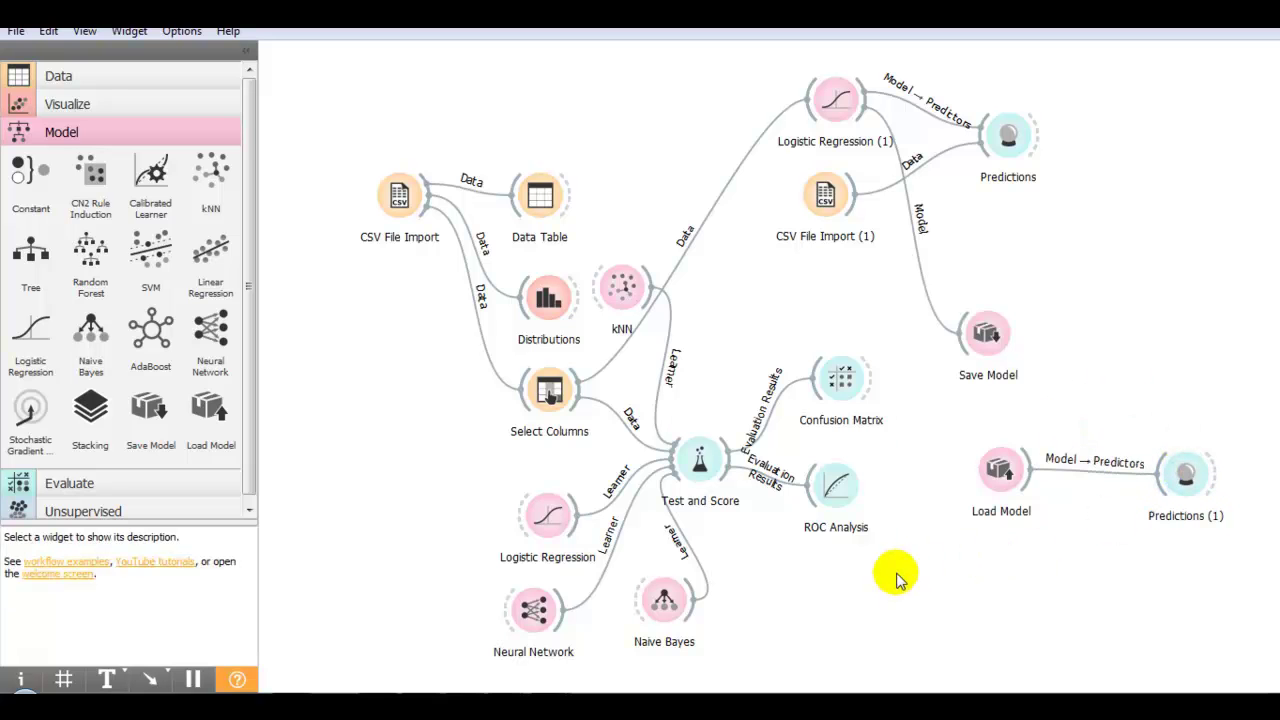
{"action": "left_click", "coordinate": [940, 352]}
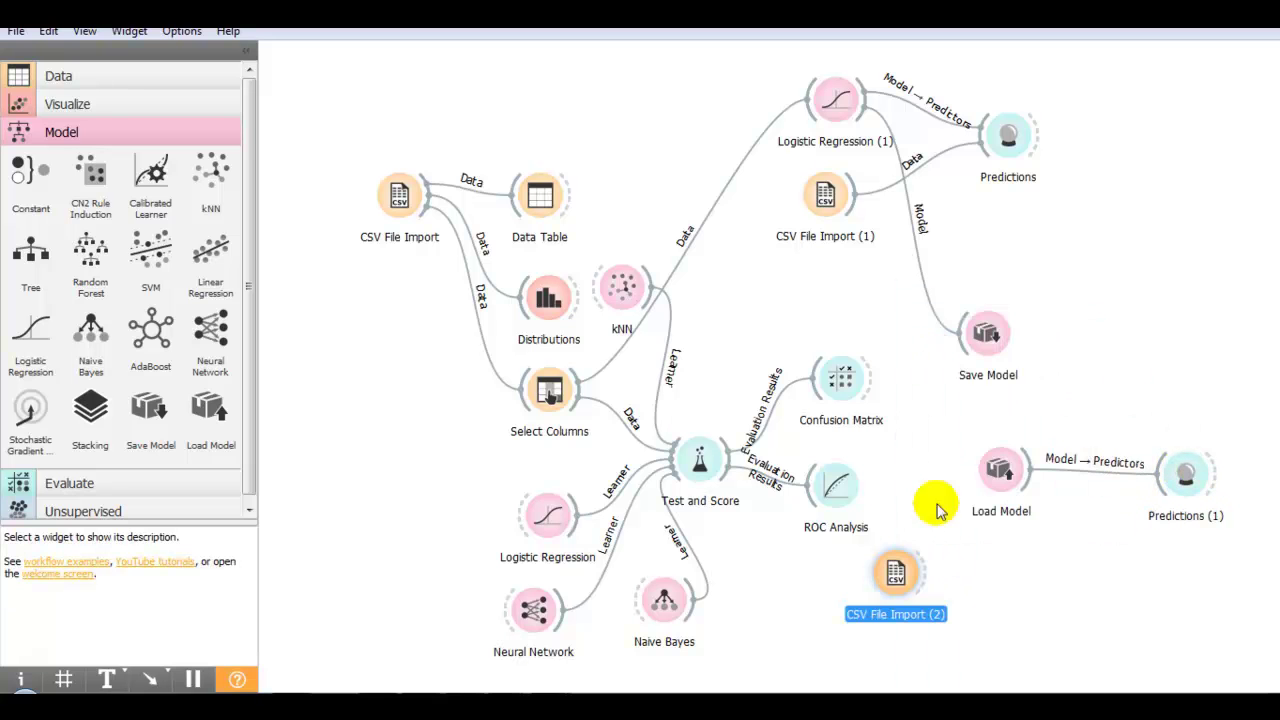
- Check the music_test data in the spreadsheet and load music_test.csv from the DS folder into the new CSV File Import widget
{"action": "left_click", "coordinate": [500, 670]}
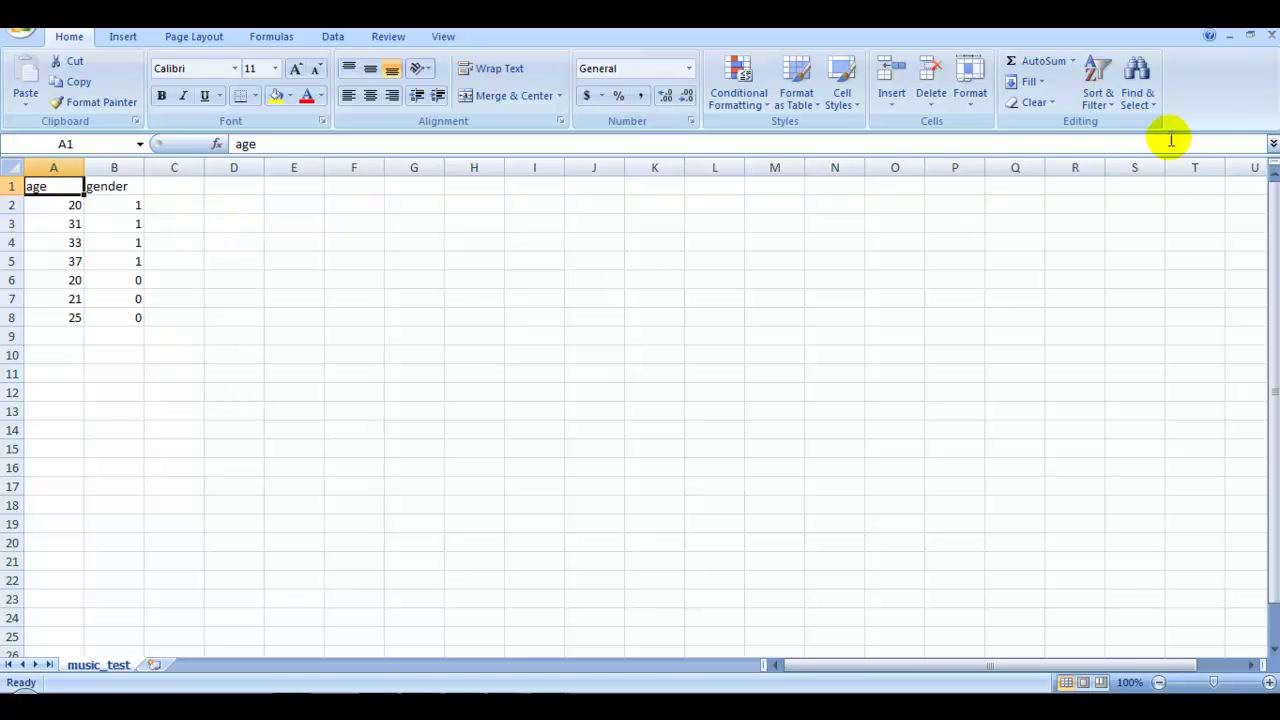
{"action": "left_click", "coordinate": [1229, 35]}
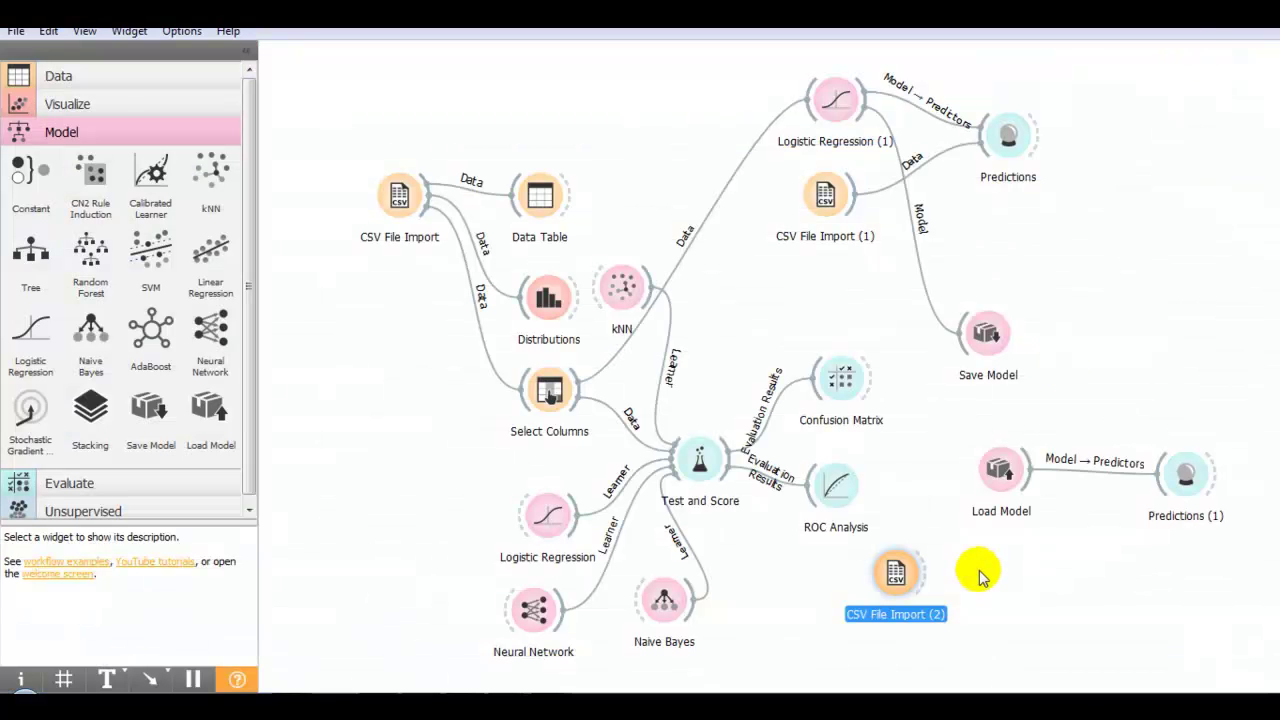
{"action": "double_click", "coordinate": [904, 578]}
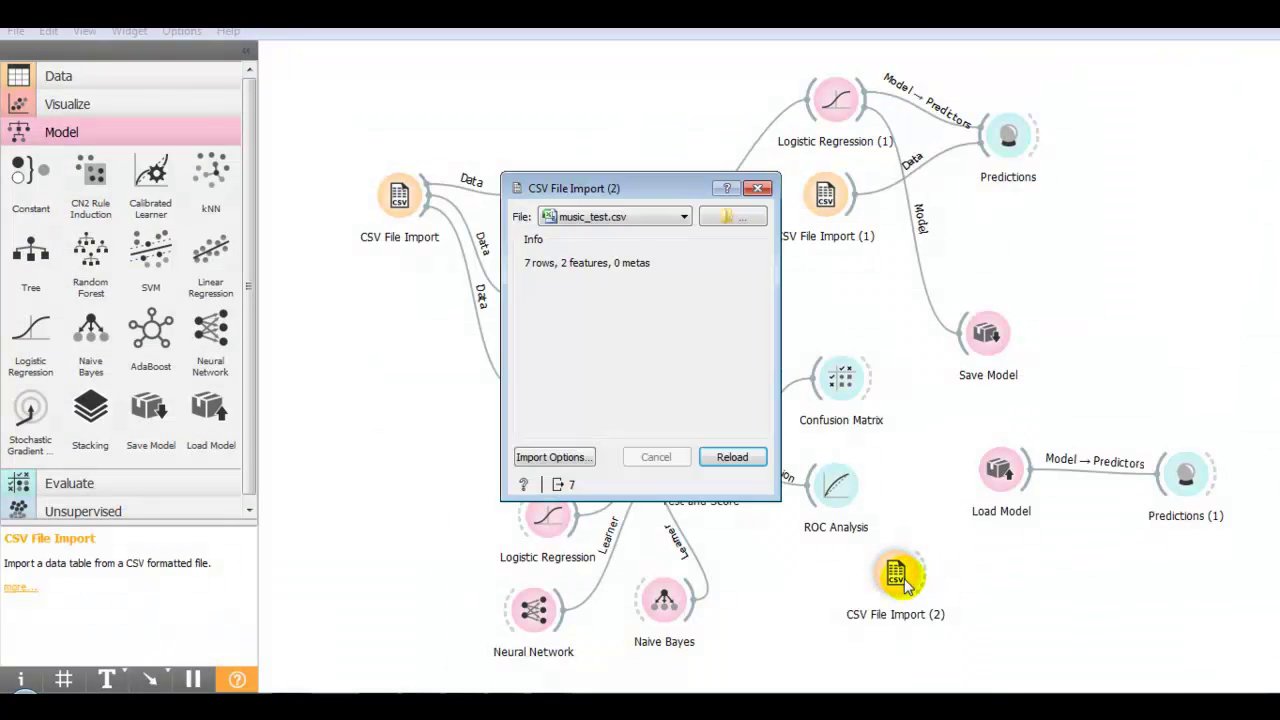
{"action": "left_click", "coordinate": [719, 220]}
{"action": "left_click", "coordinate": [745, 507]}
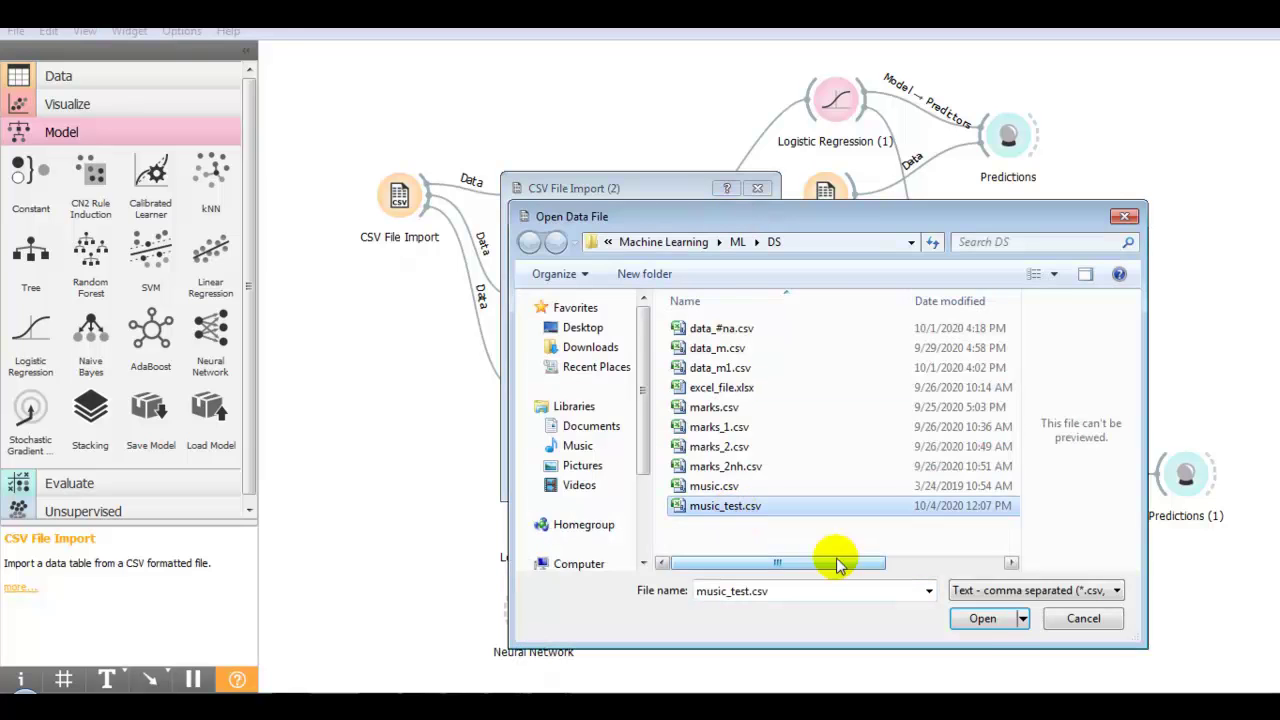
{"action": "left_click", "coordinate": [985, 619]}
{"action": "left_click", "coordinate": [915, 566]}
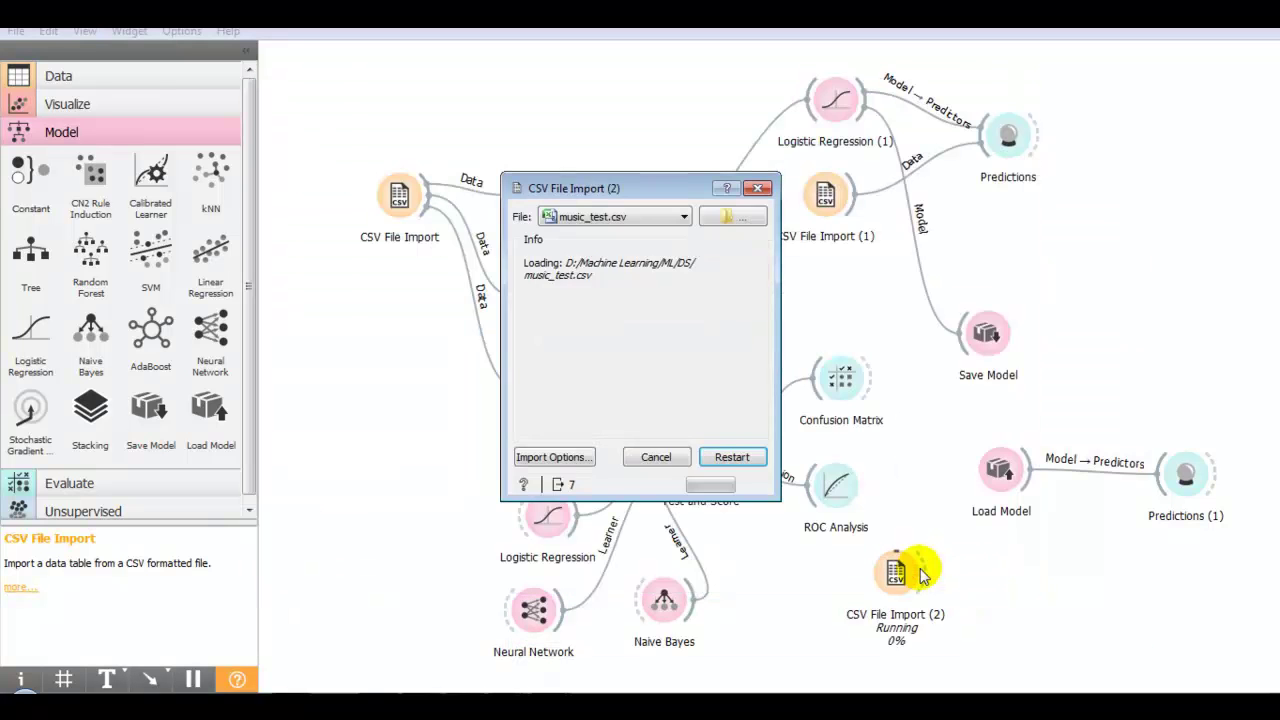
{"action": "left_click", "coordinate": [1022, 592]}
- Feed the third CSV File Import's data into the second Predictions widget and view the loaded model's predictions
{"action": "left_click_drag", "start_coordinate": [922, 575], "coordinate": [1172, 478]}
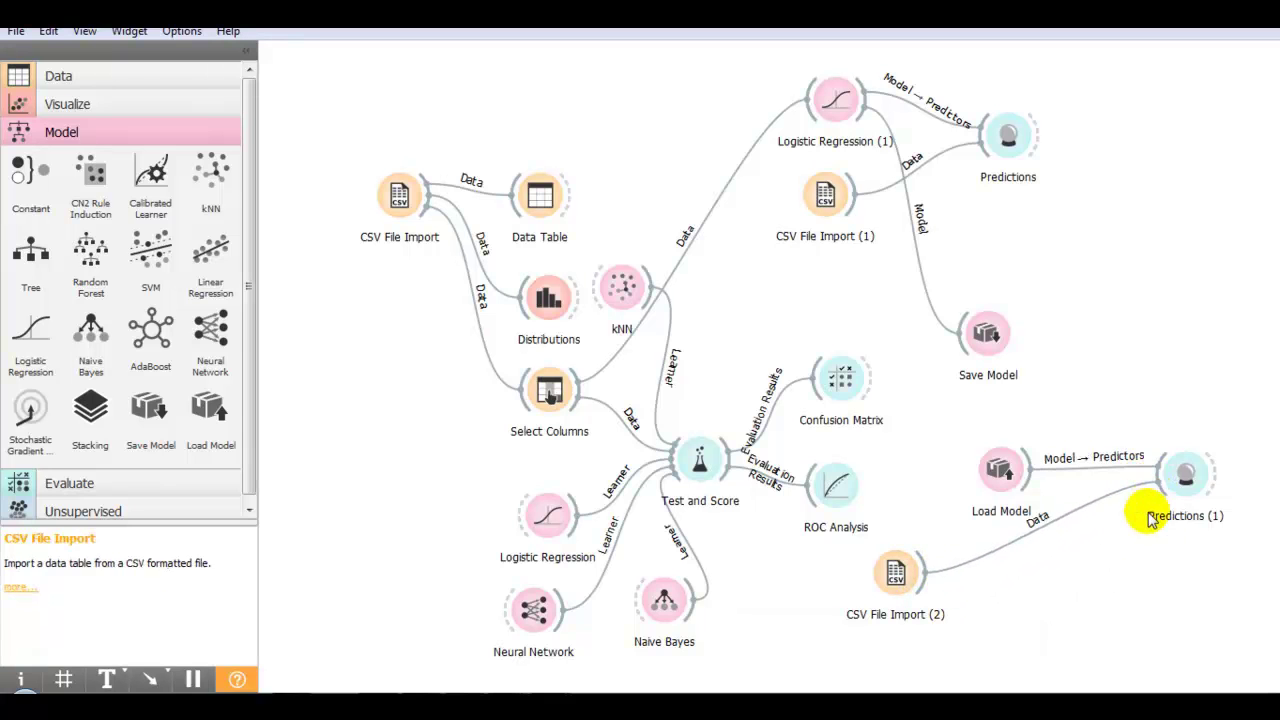
{"action": "double_click", "coordinate": [1182, 478]}
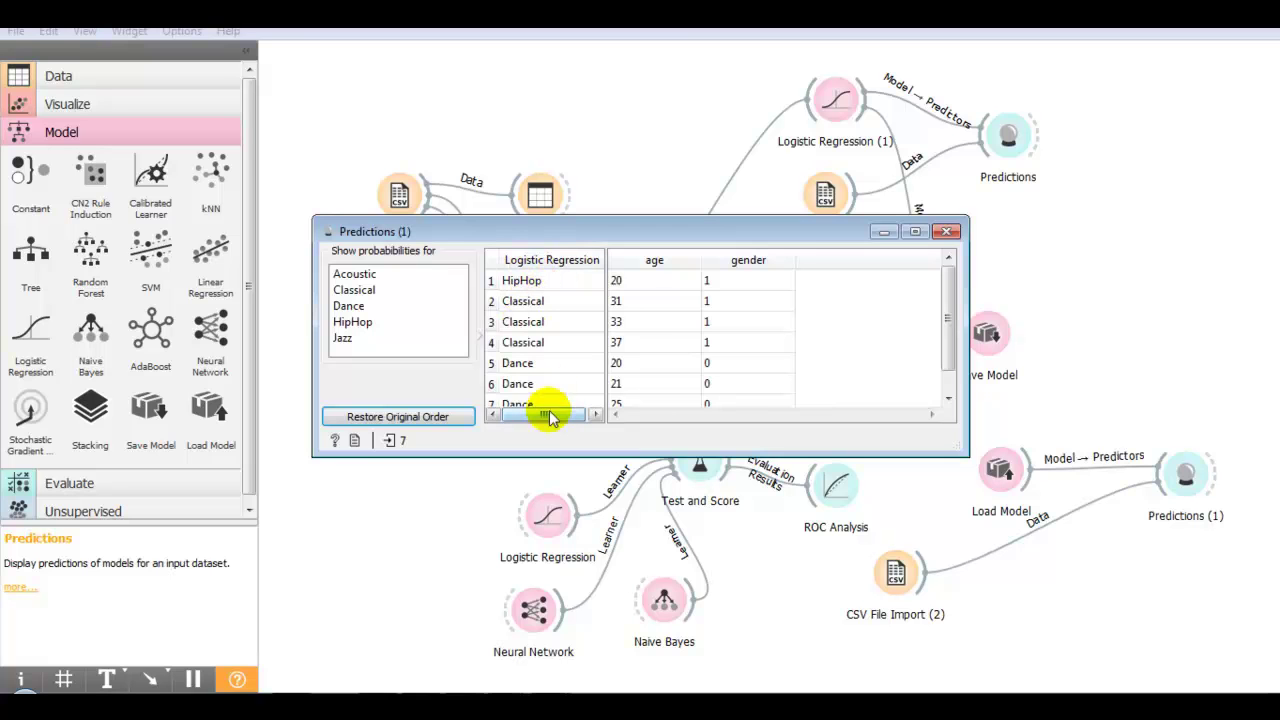